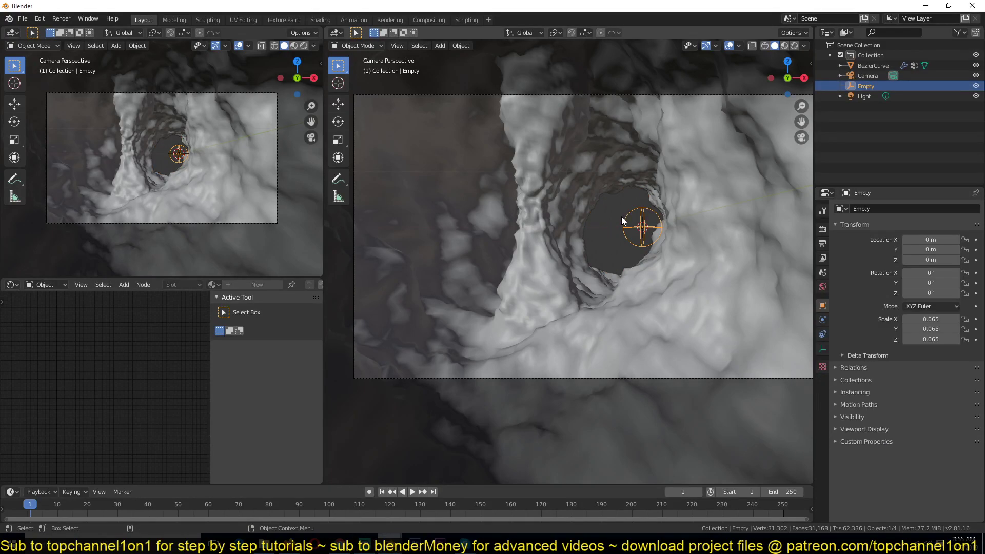
Hide the shader editor's sidebar and switch the editor to the World node tree
{"action": "scroll", "coordinate": [621, 215], "scroll_direction": "down", "scroll_amount": 3}
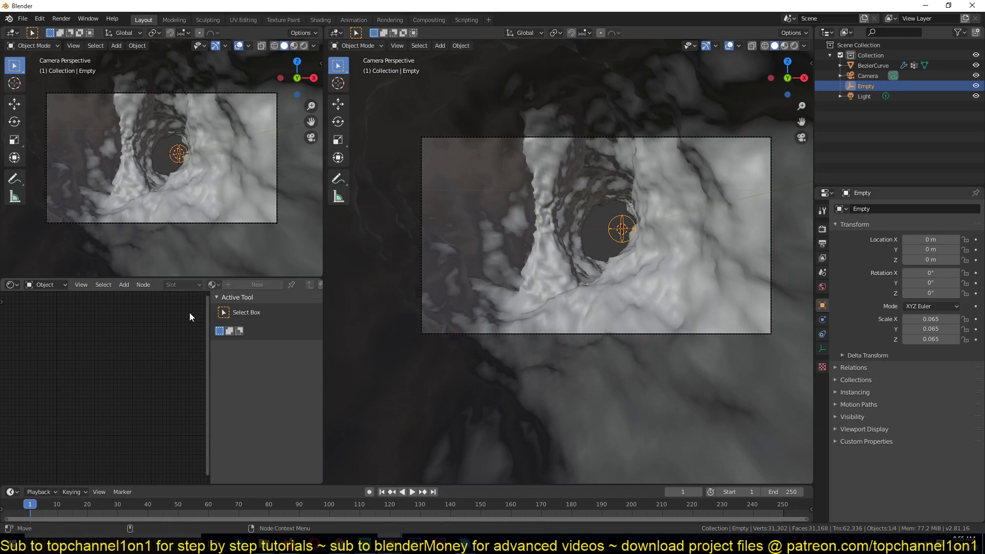
{"action": "key", "text": "n"}
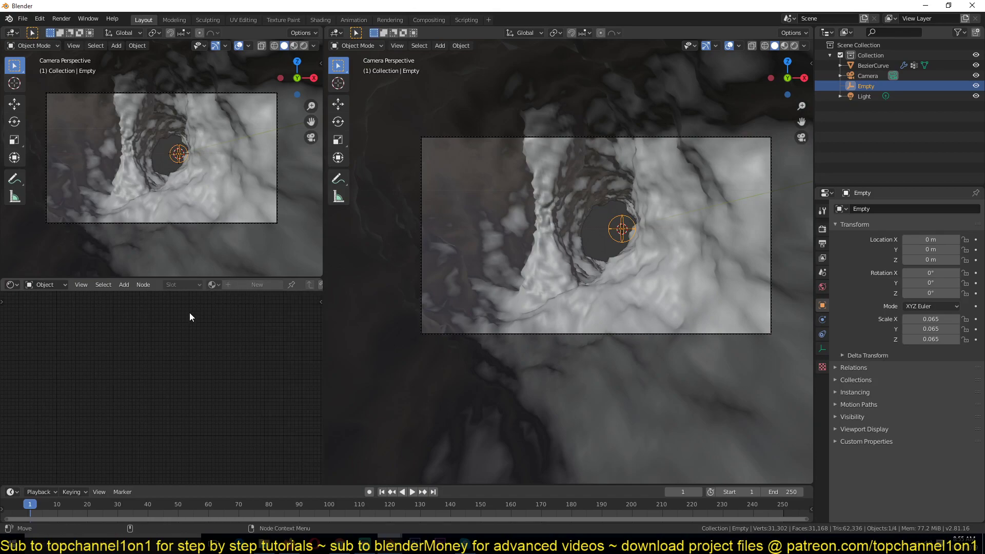
{"action": "left_click", "coordinate": [32, 285]}
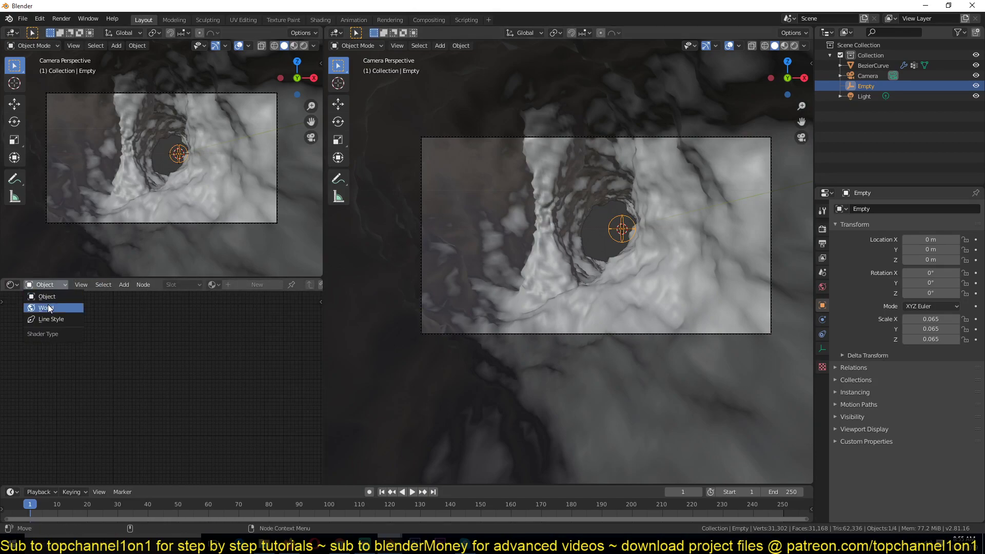
{"action": "left_click", "coordinate": [49, 308]}
{"action": "scroll", "coordinate": [210, 334], "scroll_direction": "up", "scroll_amount": 2}
{"action": "scroll", "coordinate": [69, 323], "scroll_direction": "up", "scroll_amount": 2}
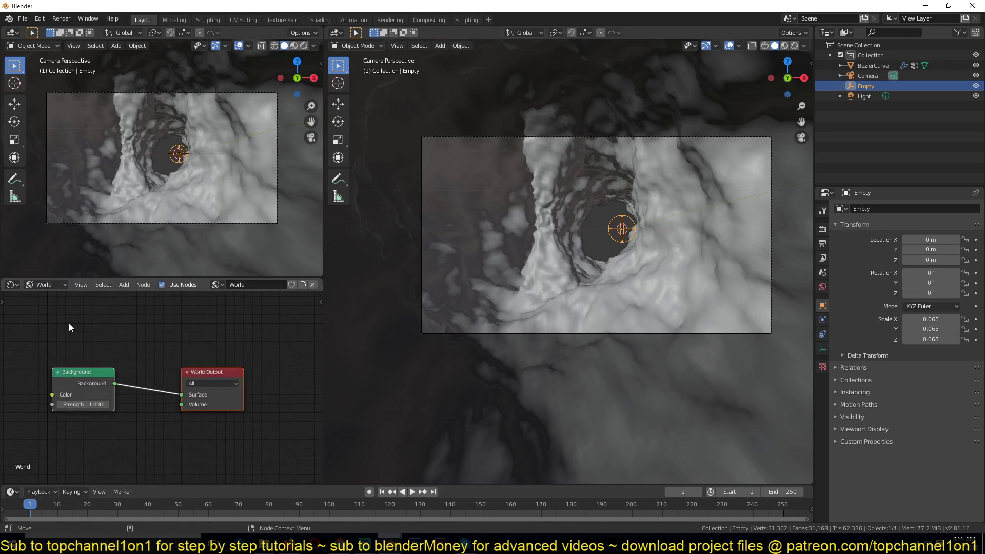
{"action": "middle_click_drag", "start_coordinate": [68, 323], "coordinate": [121, 311]}
Show the small camera view in rendered shading and delete the light from the scene
{"action": "left_click", "coordinate": [822, 229]}
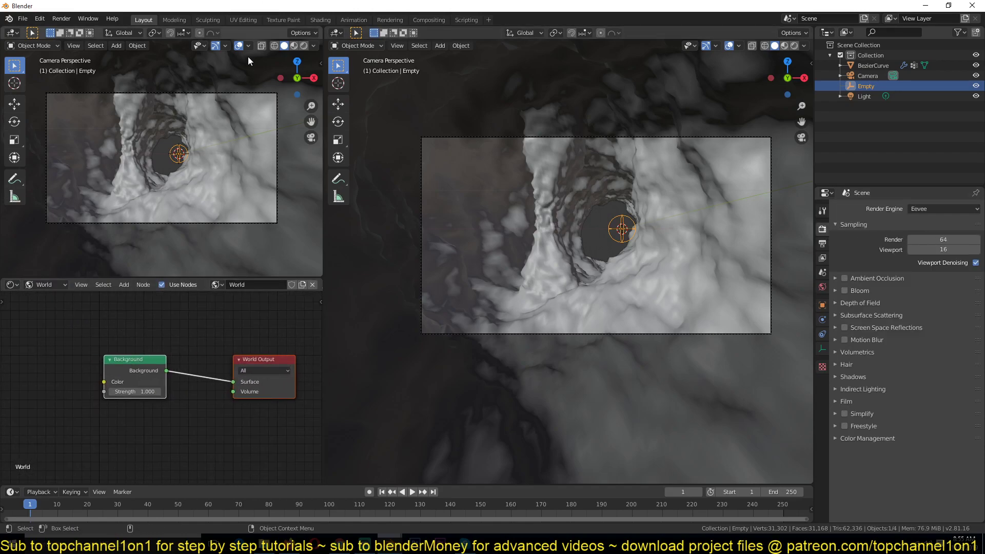
{"action": "left_click", "coordinate": [304, 45]}
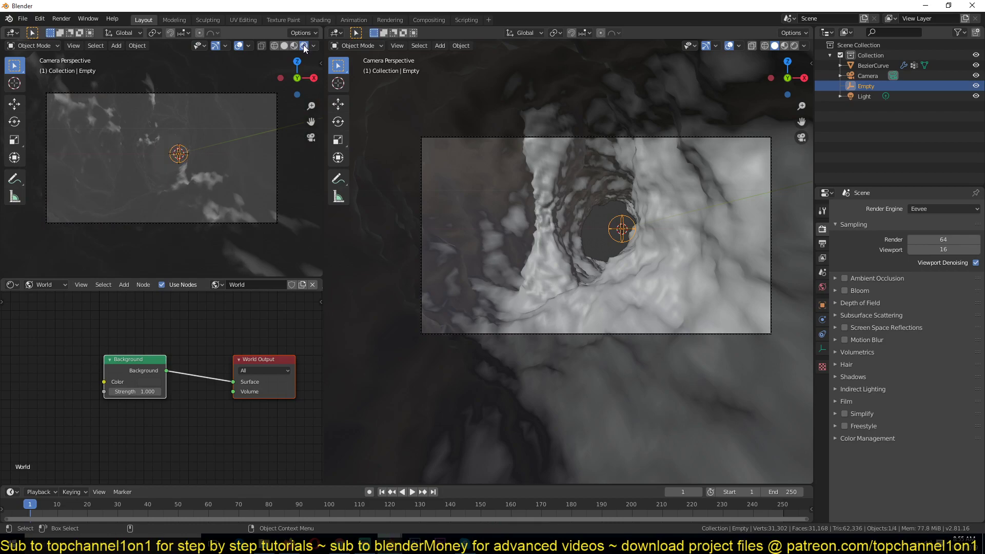
{"action": "scroll", "coordinate": [543, 157], "scroll_direction": "down", "scroll_amount": 4}
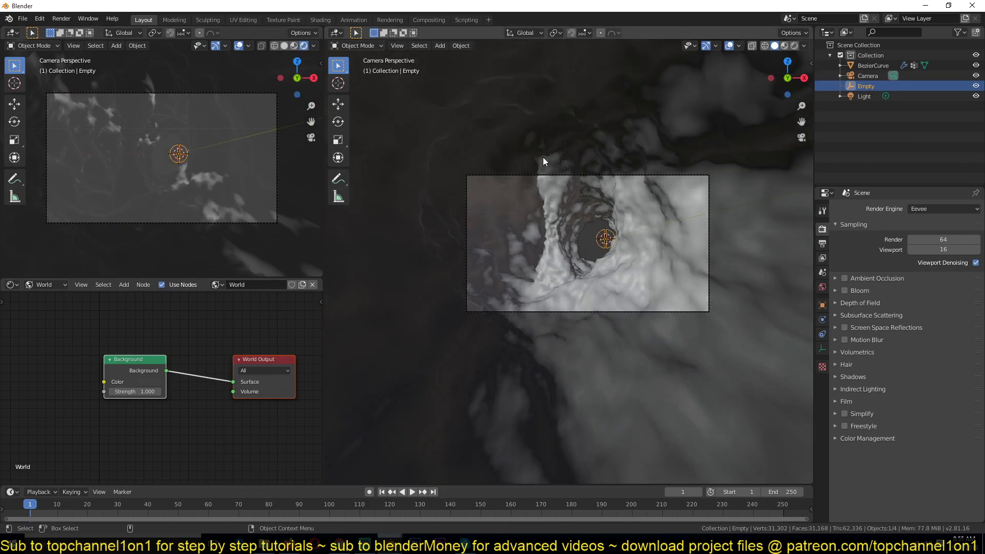
{"action": "middle_click_drag", "start_coordinate": [544, 159], "coordinate": [523, 233]}
{"action": "scroll", "coordinate": [592, 229], "scroll_direction": "down", "scroll_amount": 8}
{"action": "scroll", "coordinate": [524, 229], "scroll_direction": "down", "scroll_amount": 6}
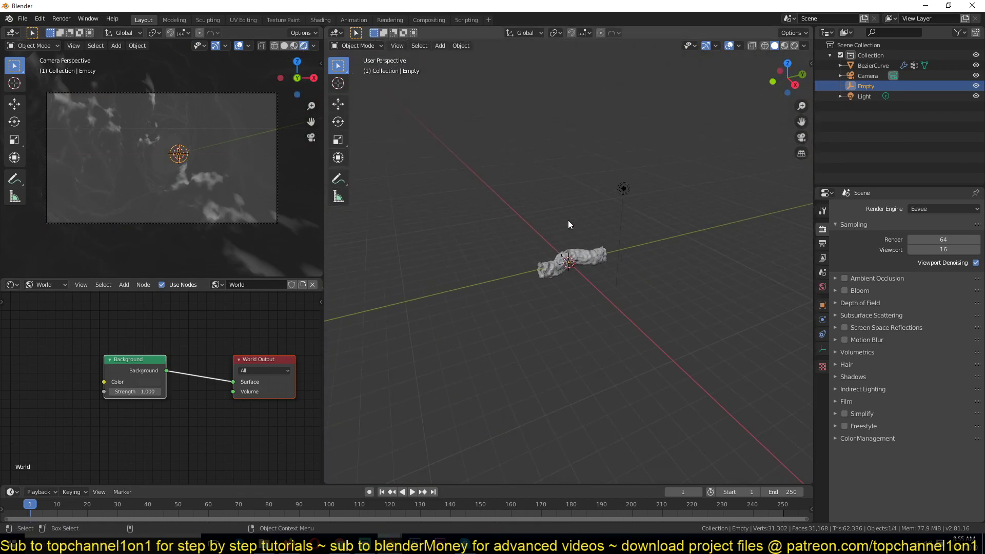
{"action": "left_click", "coordinate": [623, 193]}
{"action": "key", "text": "x"}
{"action": "left_click", "coordinate": [624, 192]}
{"action": "scroll", "coordinate": [598, 247], "scroll_direction": "up", "scroll_amount": 7}
{"action": "scroll", "coordinate": [598, 248], "scroll_direction": "up", "scroll_amount": 5}
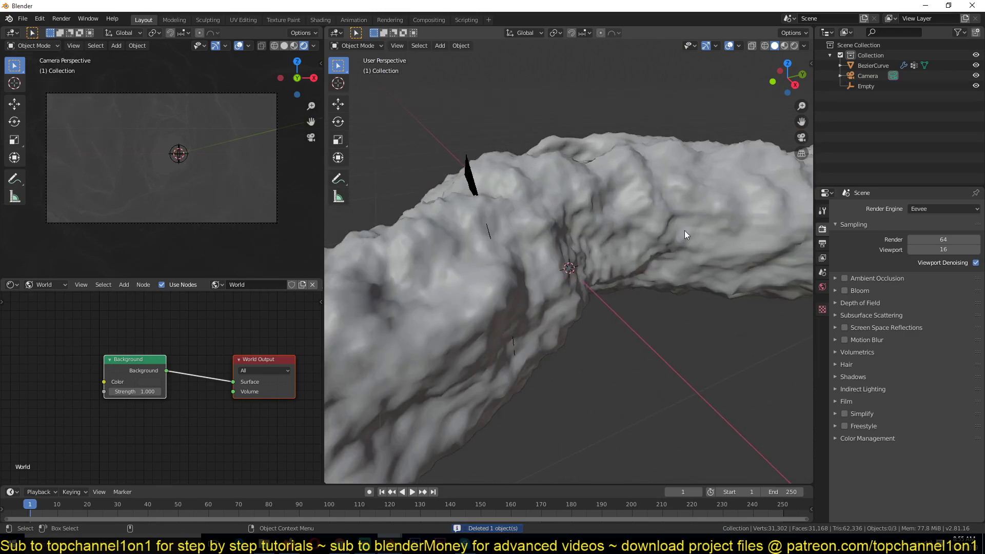
Assign an Environment Texture as the world background's color
{"action": "left_click", "coordinate": [822, 287]}
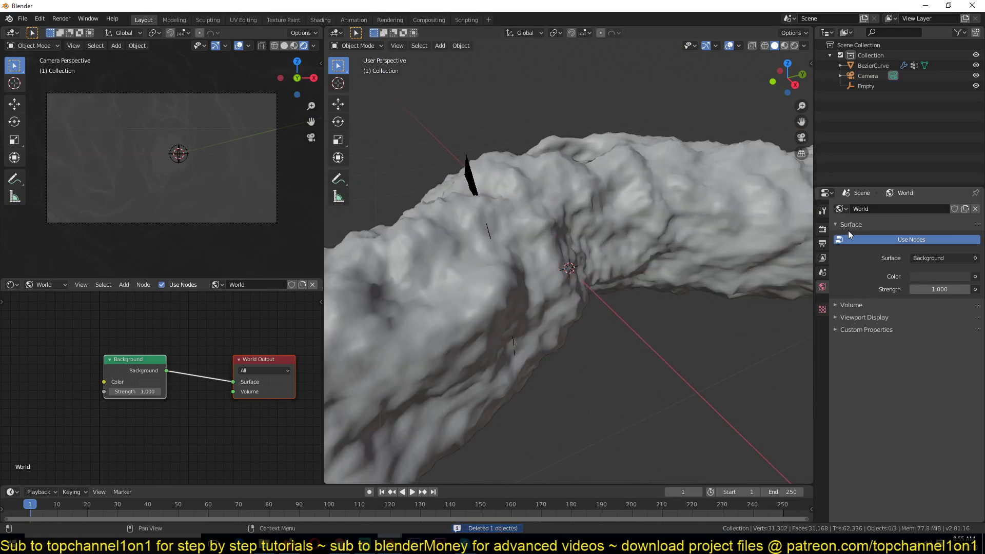
{"action": "left_click", "coordinate": [975, 277]}
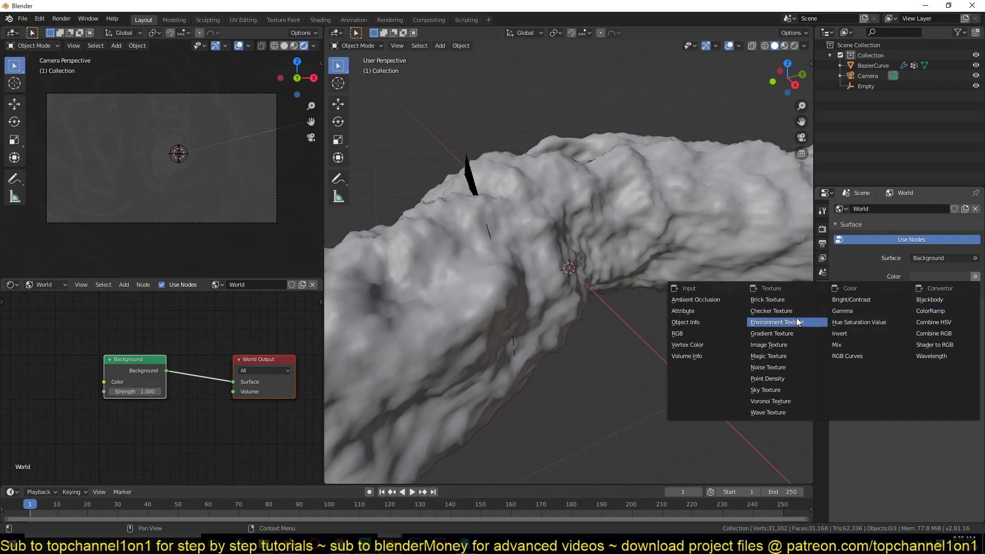
{"action": "left_click", "coordinate": [974, 276]}
{"action": "left_click", "coordinate": [772, 325]}
Load sunset_fairway_4k.hdr from the D:\textures folder into the world's environment texture
{"action": "left_click", "coordinate": [967, 290]}
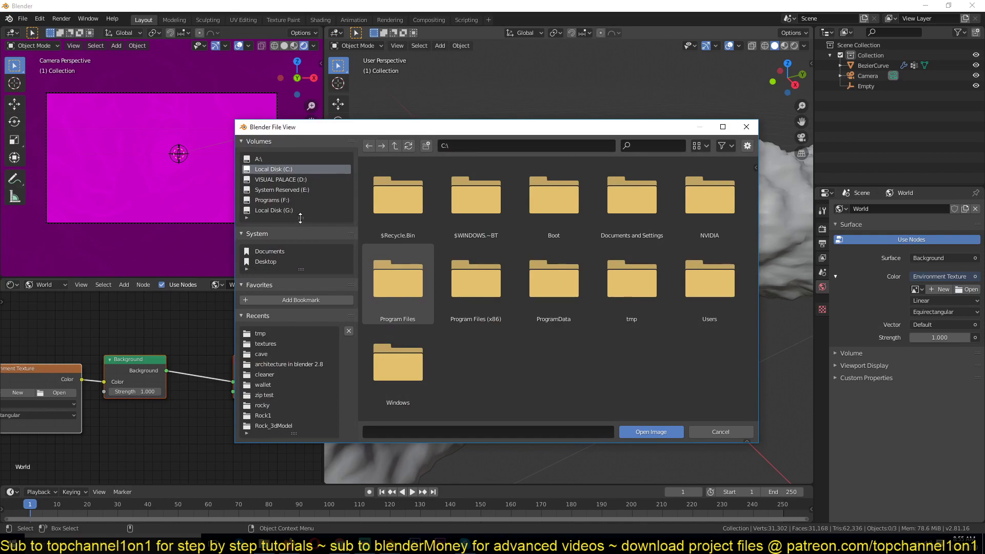
{"action": "left_click", "coordinate": [270, 343]}
{"action": "scroll", "coordinate": [550, 281], "scroll_direction": "down", "scroll_amount": 10}
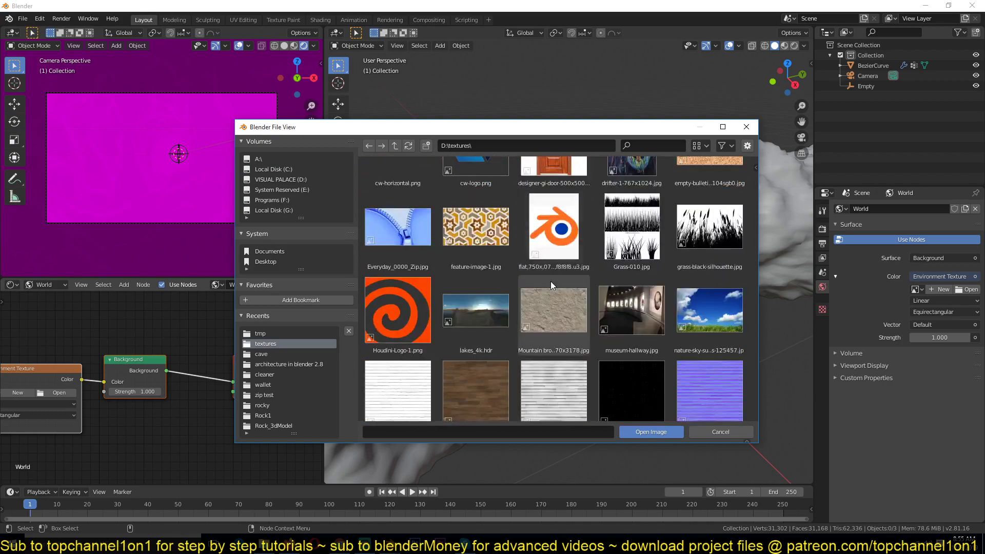
{"action": "scroll", "coordinate": [550, 281], "scroll_direction": "down", "scroll_amount": 8}
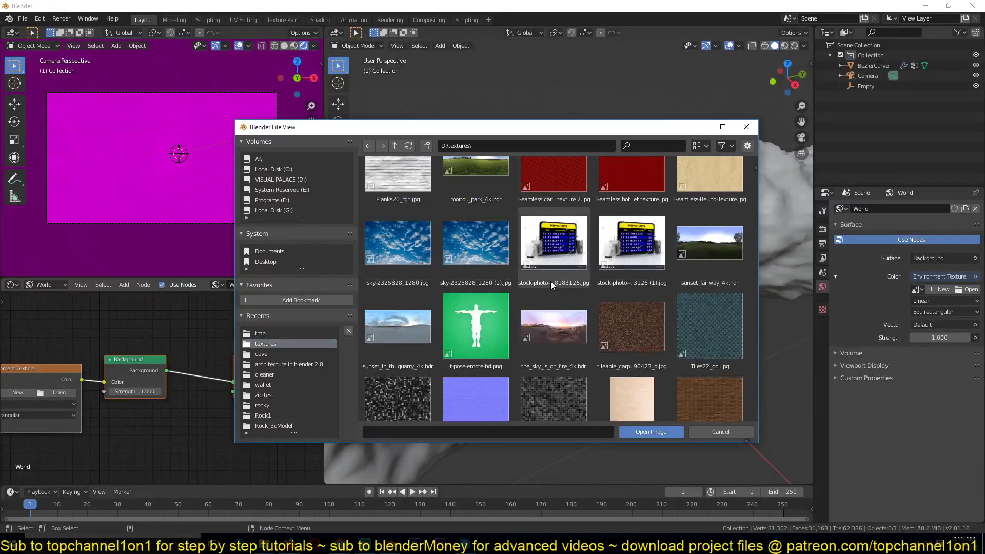
{"action": "left_click", "coordinate": [719, 195]}
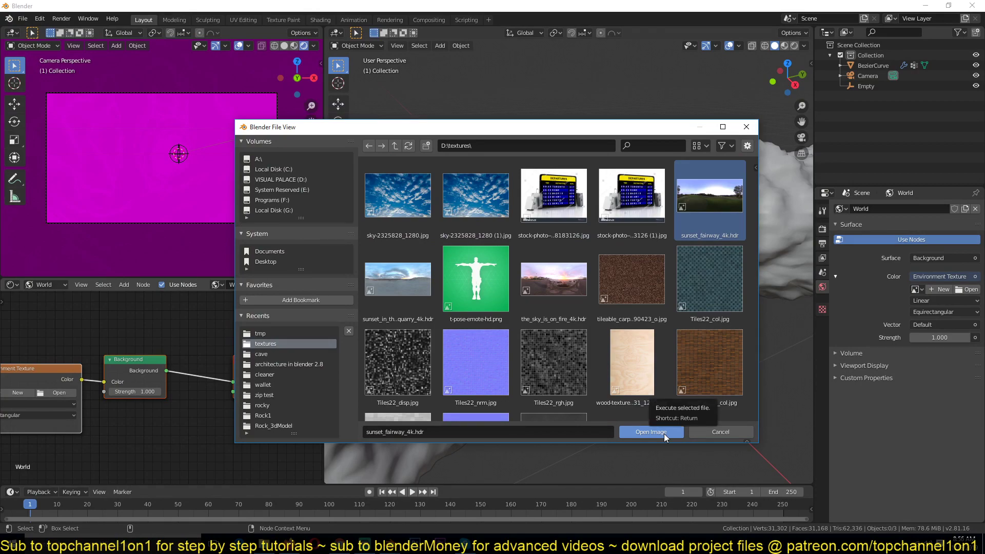
{"action": "left_click", "coordinate": [664, 433]}
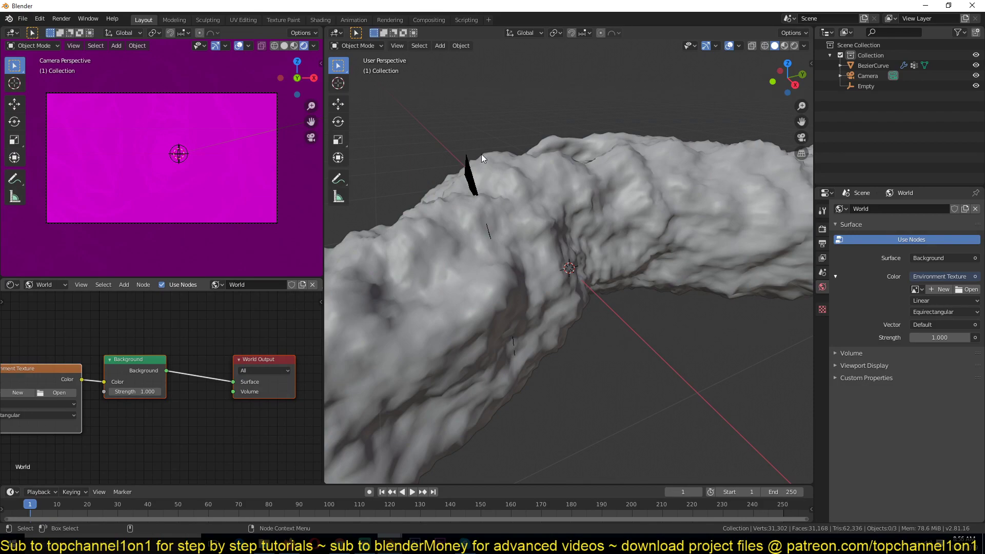
Examine the cave tunnel from outside and through the camera under the environment lighting
{"action": "scroll", "coordinate": [482, 154], "scroll_direction": "down", "scroll_amount": 5}
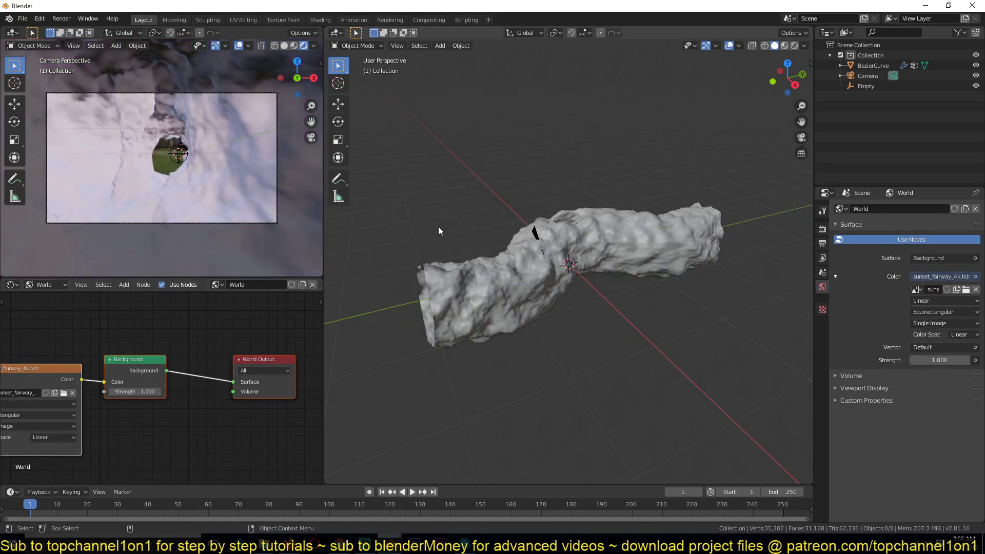
{"action": "scroll", "coordinate": [245, 164], "scroll_direction": "up", "scroll_amount": 2}
{"action": "left_click", "coordinate": [601, 257]}
{"action": "scroll", "coordinate": [636, 281], "scroll_direction": "up", "scroll_amount": 4}
{"action": "middle_click_drag", "start_coordinate": [635, 281], "coordinate": [714, 240]}
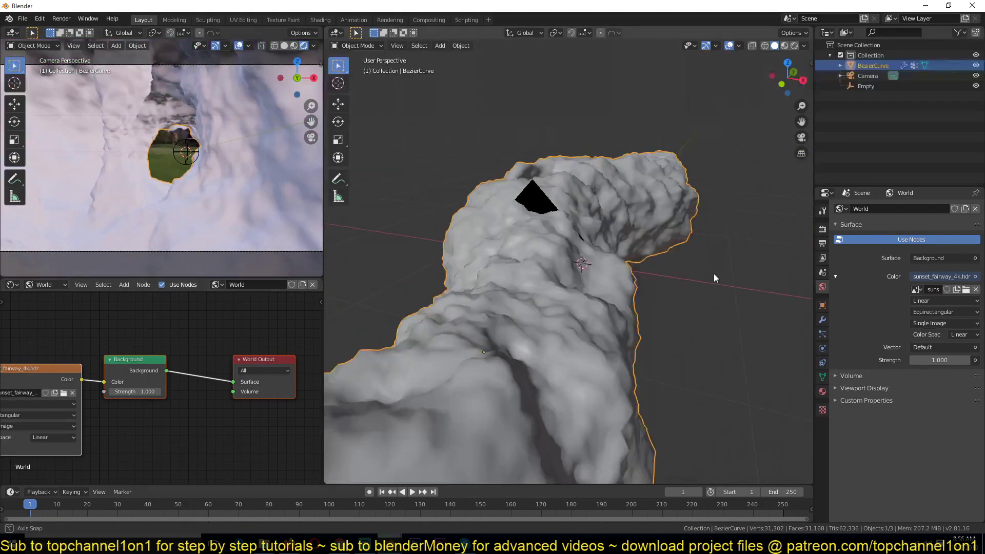
{"action": "key", "text": "KP_0"}
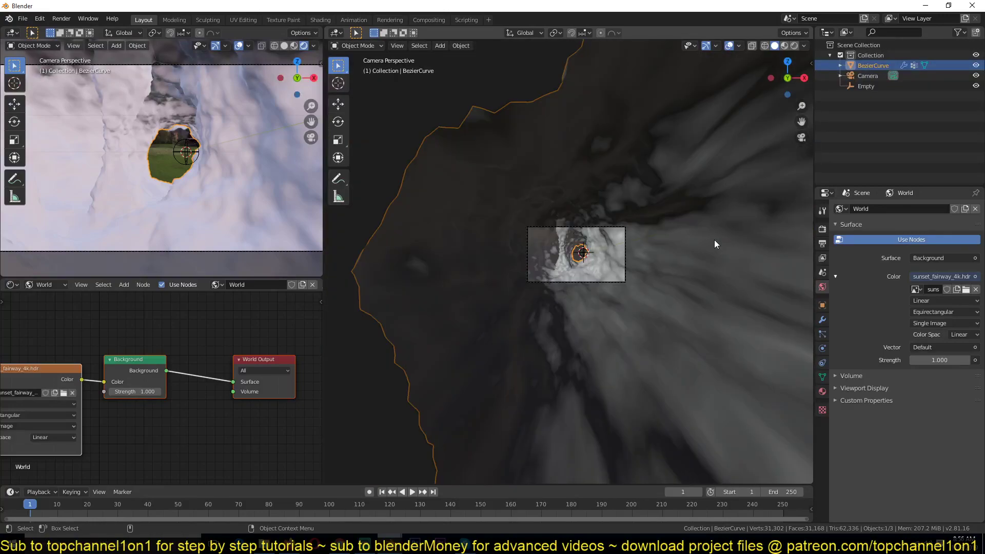
{"action": "scroll", "coordinate": [670, 223], "scroll_direction": "up", "scroll_amount": 9}
{"action": "middle_click_drag", "start_coordinate": [613, 249], "coordinate": [600, 264], "text": "shift"}
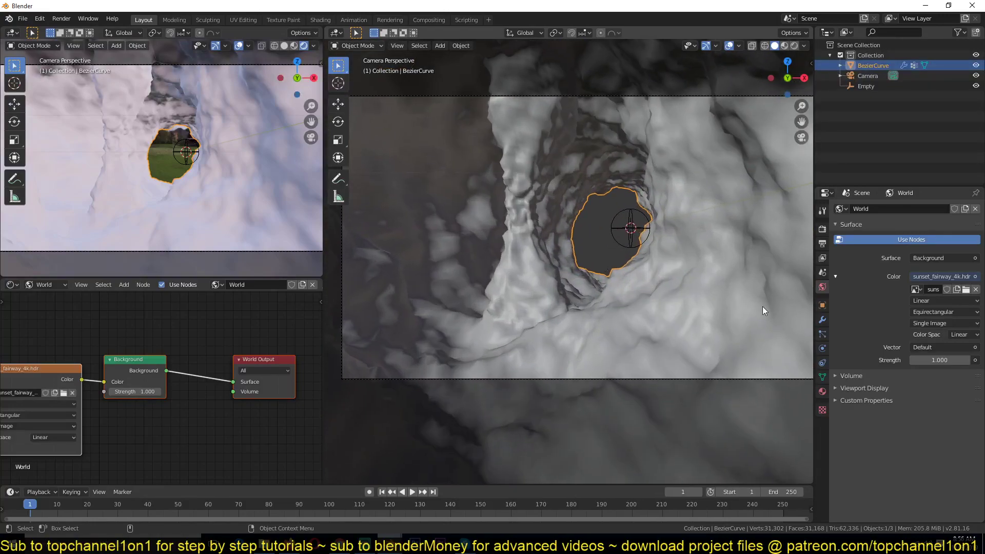
Set the world background strength to 0.01 and deselect the cave mesh
{"action": "double_click", "coordinate": [943, 359]}
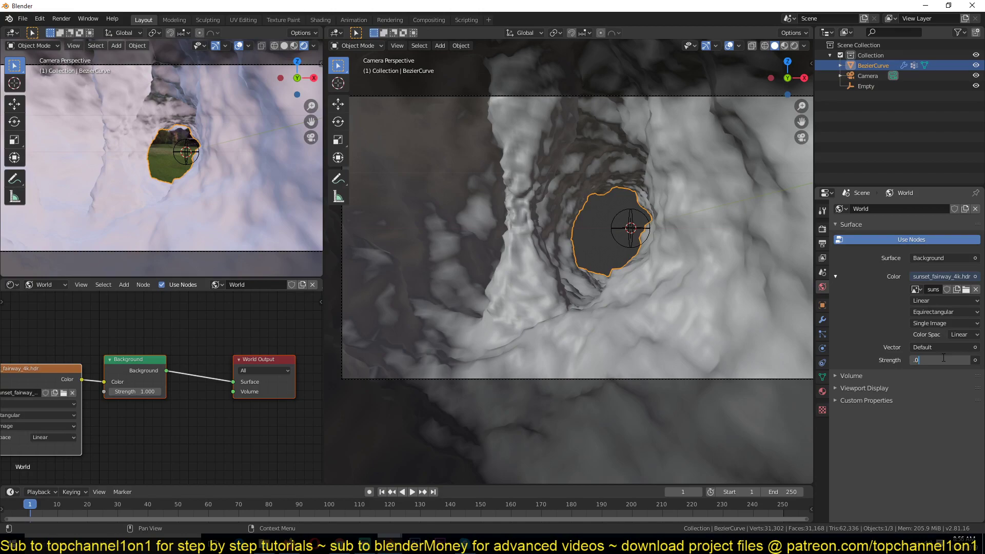
{"action": "type", "text": ".01"}
{"action": "key", "text": "Return"}
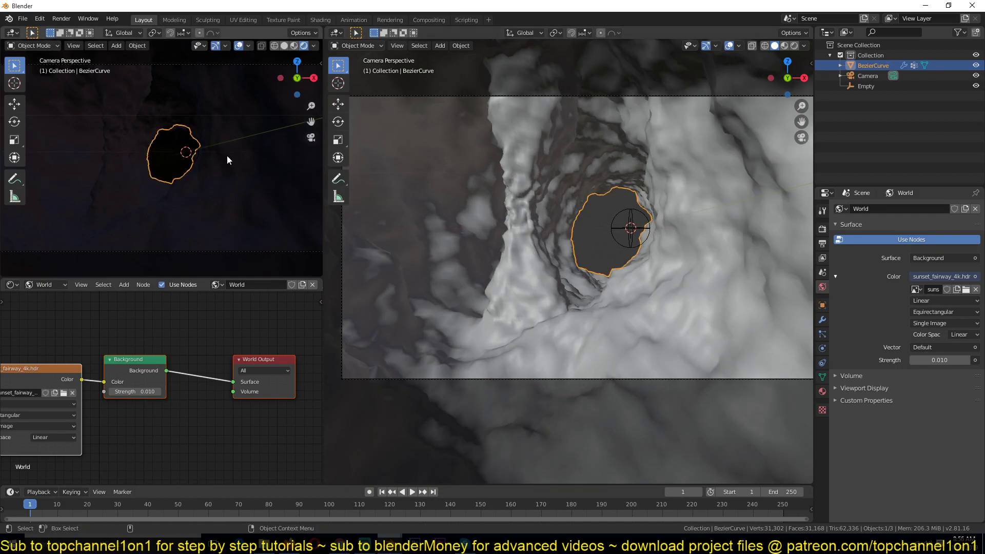
{"action": "left_click", "coordinate": [634, 226]}
{"action": "left_click", "coordinate": [587, 224]}
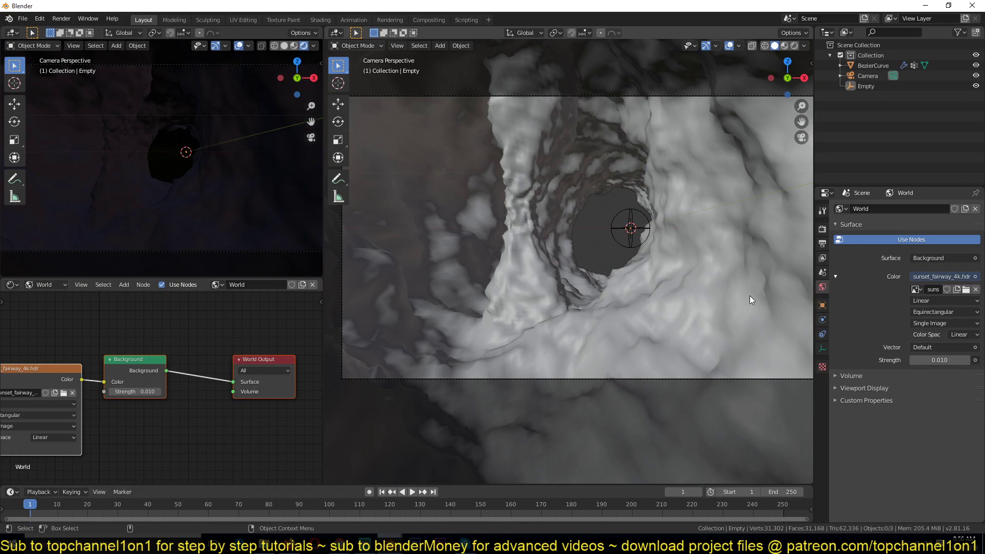
Add Mapping and Texture Coordinate nodes to the sunset_fairway_4k.hdr texture node and shift them away from it
{"action": "middle_click_drag", "start_coordinate": [137, 388], "coordinate": [263, 371]}
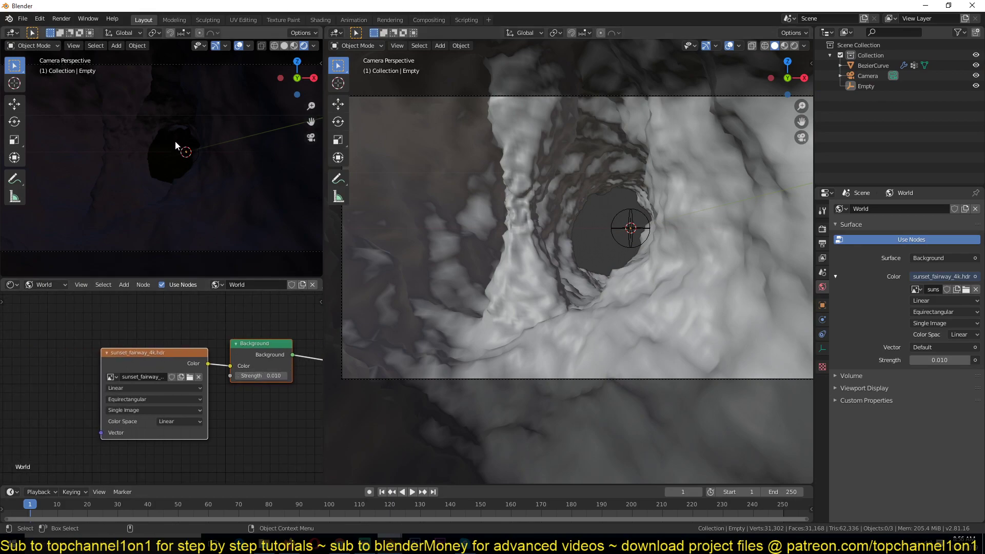
{"action": "middle_click_drag", "start_coordinate": [141, 390], "coordinate": [204, 374]}
{"action": "scroll", "coordinate": [179, 168], "scroll_direction": "up", "scroll_amount": 5}
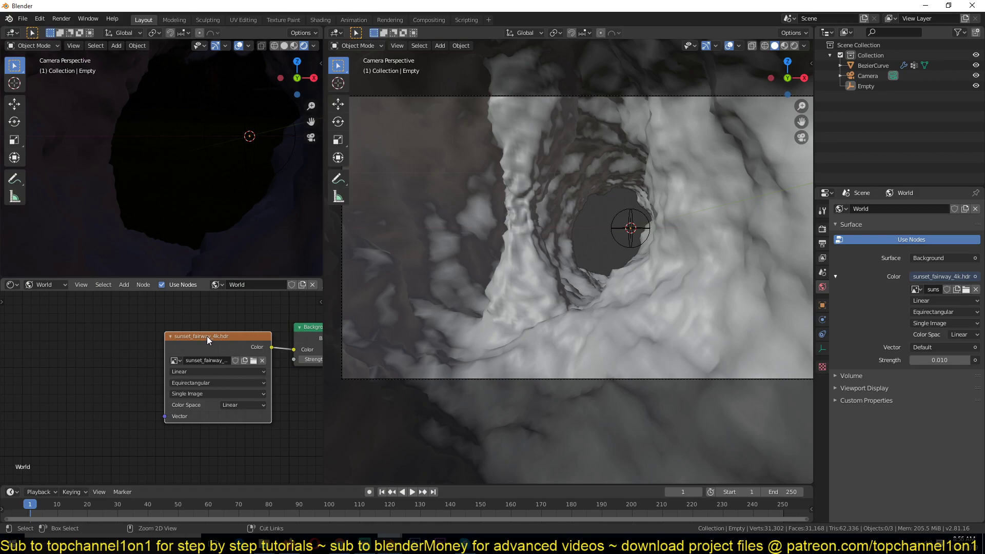
{"action": "key", "text": "ctrl+t"}
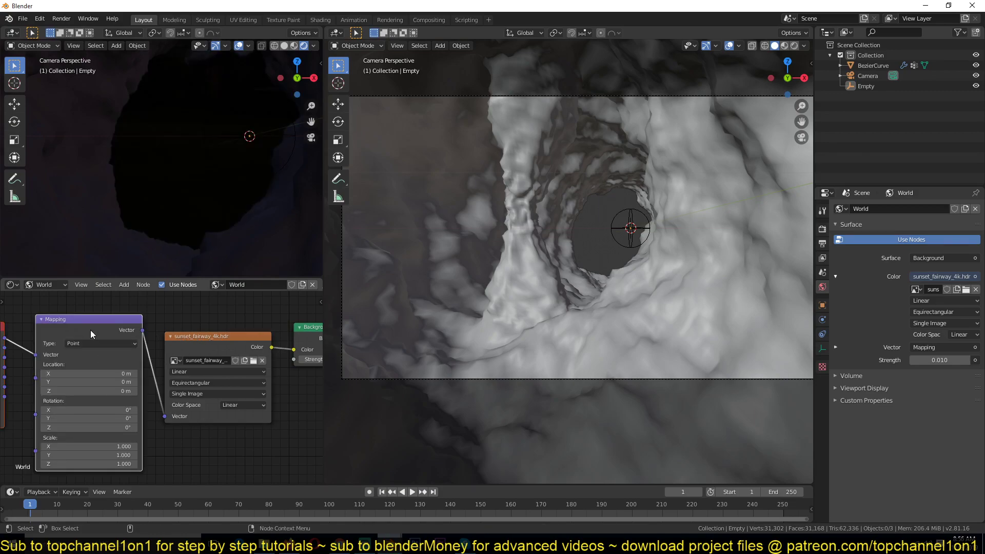
{"action": "middle_click_drag", "start_coordinate": [90, 330], "coordinate": [175, 325]}
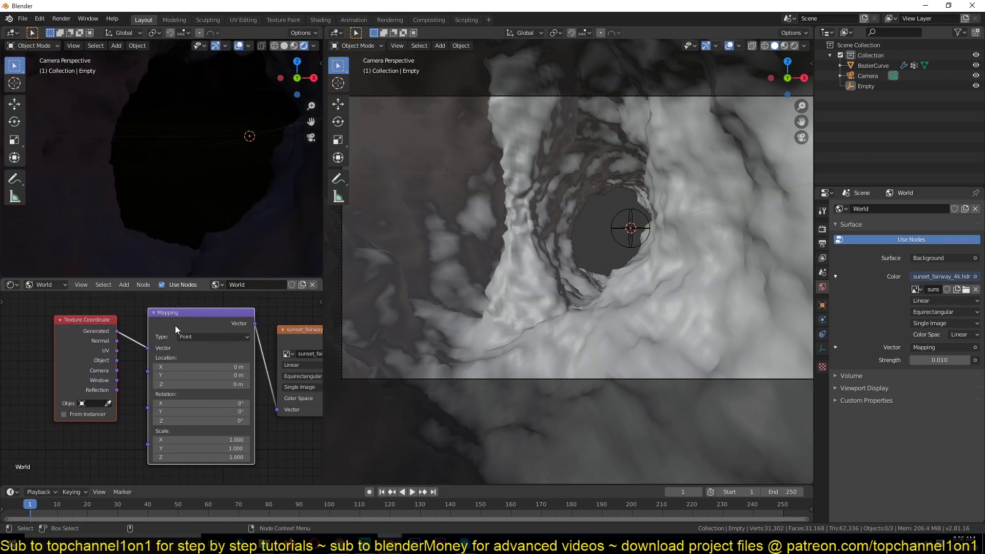
{"action": "left_click_drag", "start_coordinate": [93, 329], "coordinate": [76, 336]}
{"action": "left_click", "coordinate": [86, 316]}
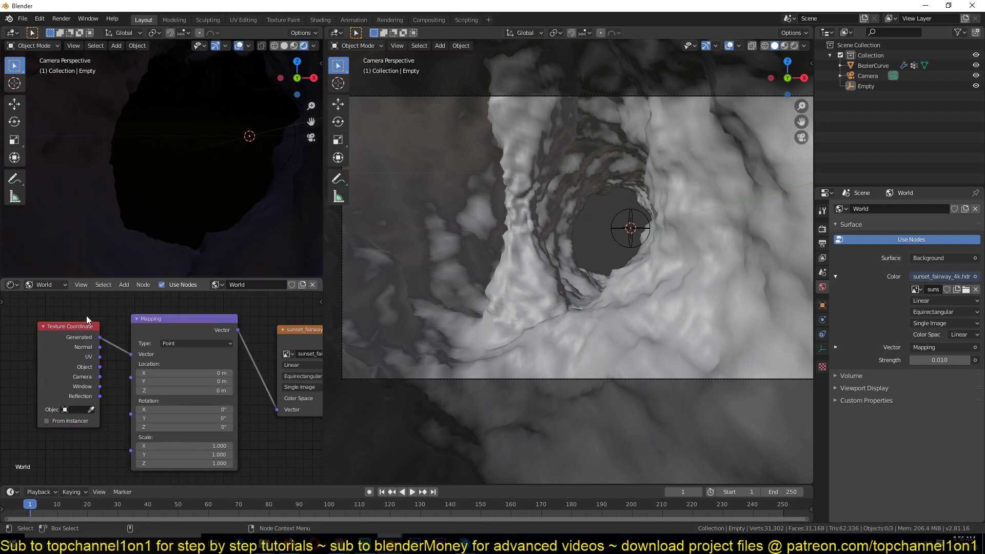
Rotate the environment through the Mapping node, with Z rotation 133° and X rotation 4.5°
{"action": "middle_click_drag", "start_coordinate": [109, 356], "coordinate": [102, 321]}
{"action": "scroll", "coordinate": [164, 405], "scroll_direction": "up", "scroll_amount": 1}
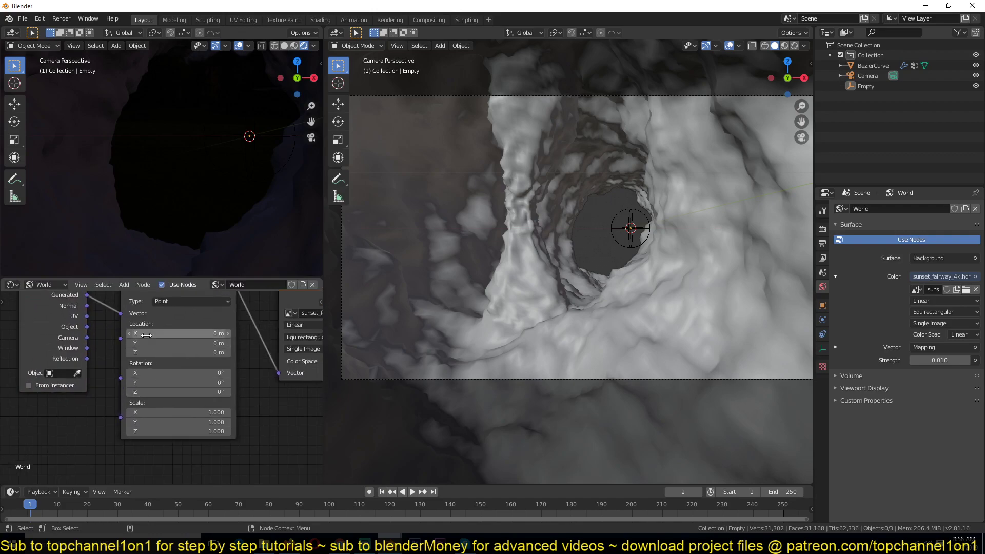
{"action": "middle_click_drag", "start_coordinate": [167, 399], "coordinate": [172, 418]}
{"action": "left_click_drag", "start_coordinate": [174, 410], "coordinate": [367, 410]}
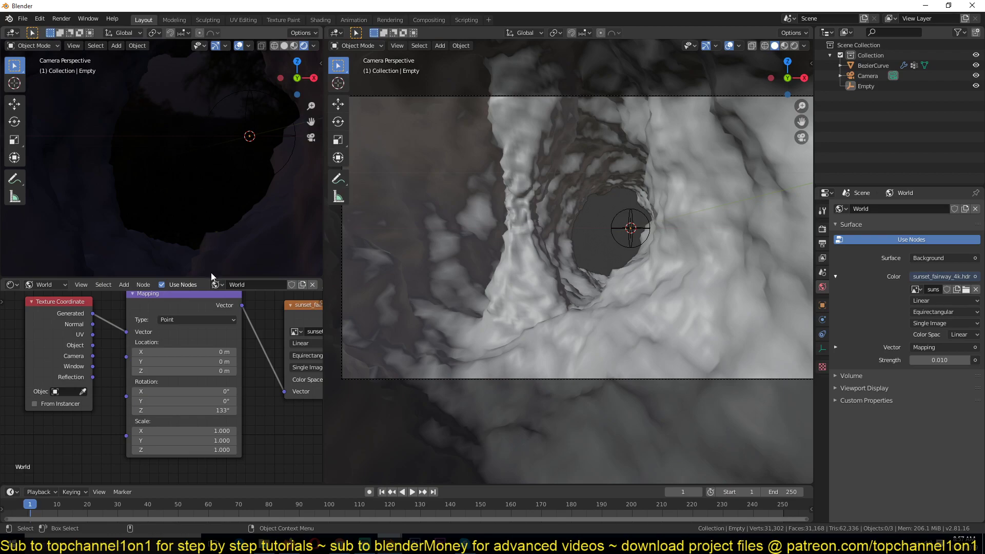
{"action": "left_click_drag", "start_coordinate": [214, 400], "coordinate": [229, 392]}
{"action": "key", "text": "ctrl+z"}
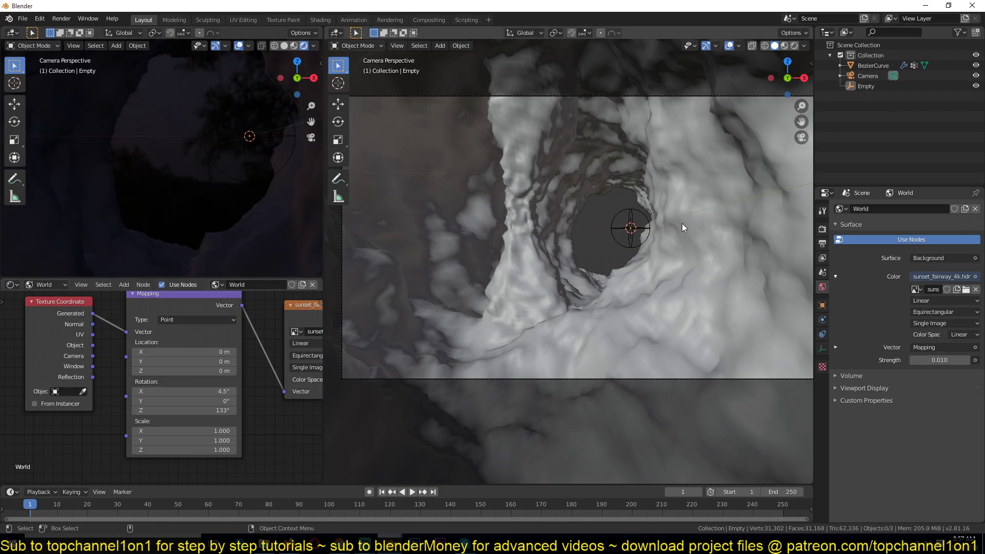
Inspect the cave mesh from outside and the rotated environment through the tunnel opening in the camera views
{"action": "middle_click_drag", "start_coordinate": [639, 211], "coordinate": [663, 253]}
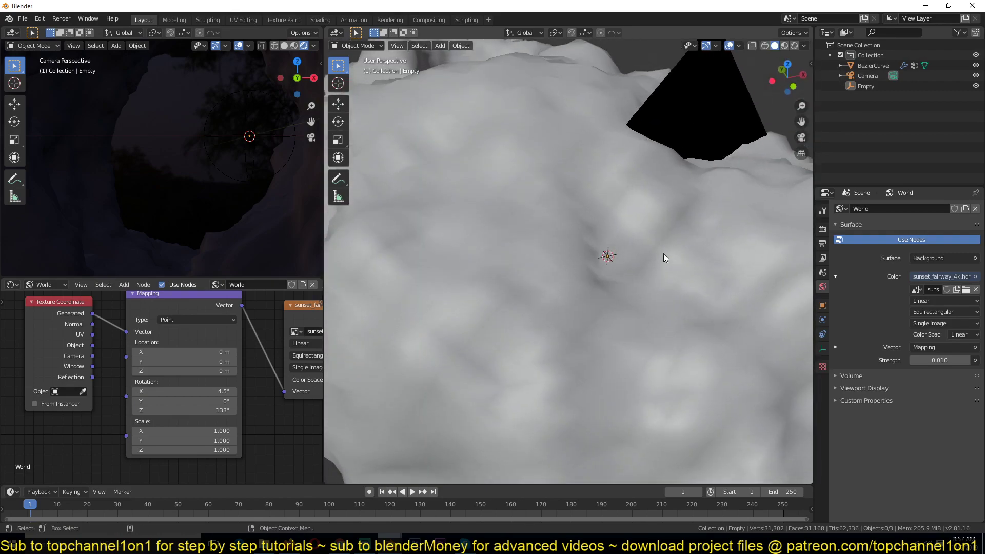
{"action": "scroll", "coordinate": [663, 253], "scroll_direction": "down", "scroll_amount": 8}
{"action": "key", "text": "KP_0"}
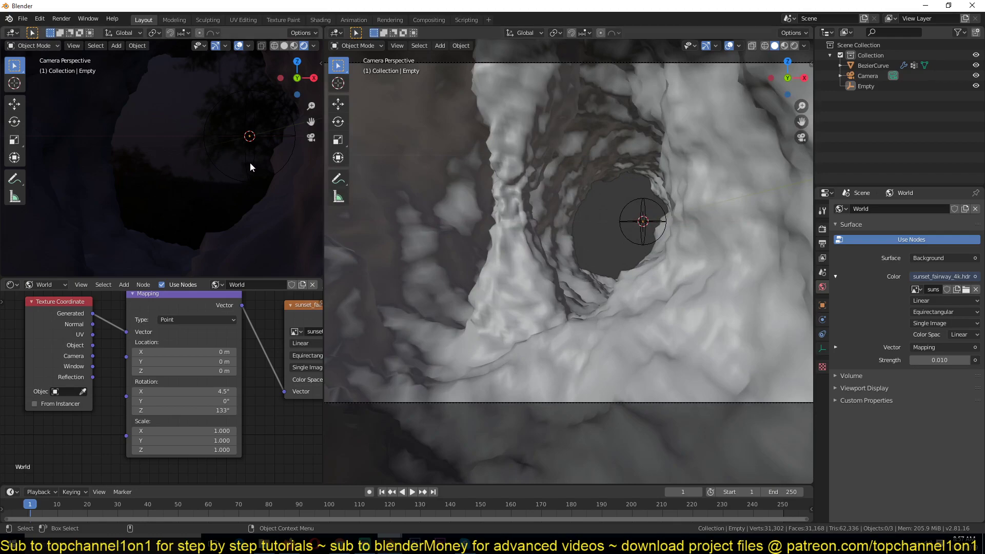
{"action": "scroll", "coordinate": [253, 167], "scroll_direction": "down", "scroll_amount": 11}
{"action": "middle_click_drag", "start_coordinate": [232, 168], "coordinate": [278, 162], "text": "shift"}
{"action": "scroll", "coordinate": [268, 165], "scroll_direction": "up", "scroll_amount": 3}
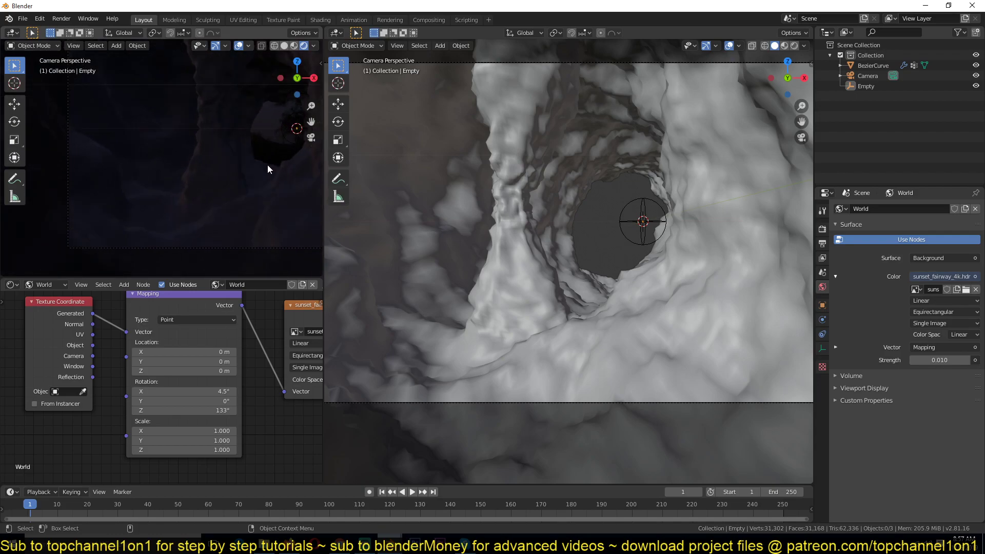
{"action": "scroll", "coordinate": [257, 167], "scroll_direction": "down", "scroll_amount": 2}
{"action": "scroll", "coordinate": [589, 223], "scroll_direction": "down", "scroll_amount": 4}
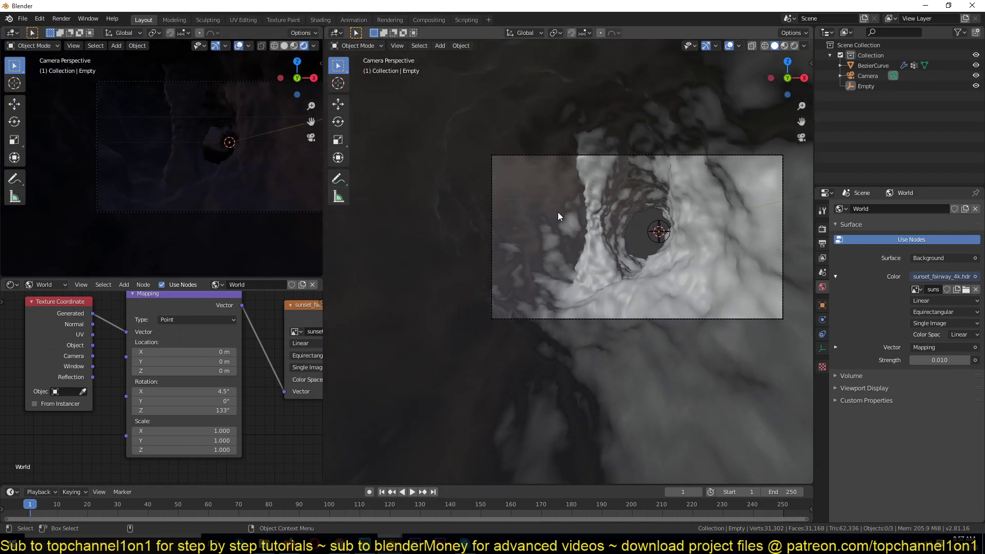
Select the cave mesh and fill the open boundary loop at the tunnel end behind the camera with a face
{"action": "left_click", "coordinate": [558, 213]}
{"action": "scroll", "coordinate": [614, 223], "scroll_direction": "down", "scroll_amount": 5}
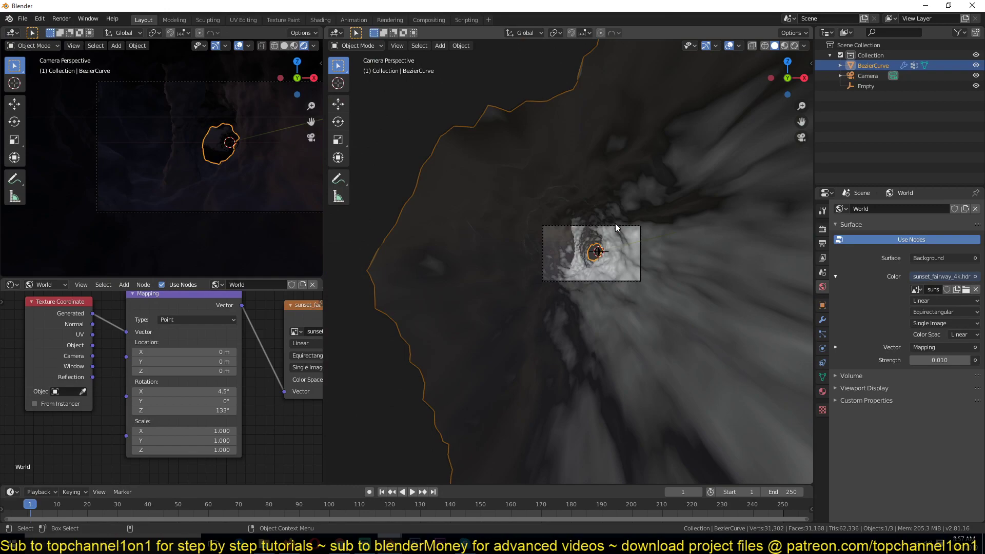
{"action": "key", "text": "KP_3"}
{"action": "middle_click_drag", "start_coordinate": [671, 250], "coordinate": [687, 309]}
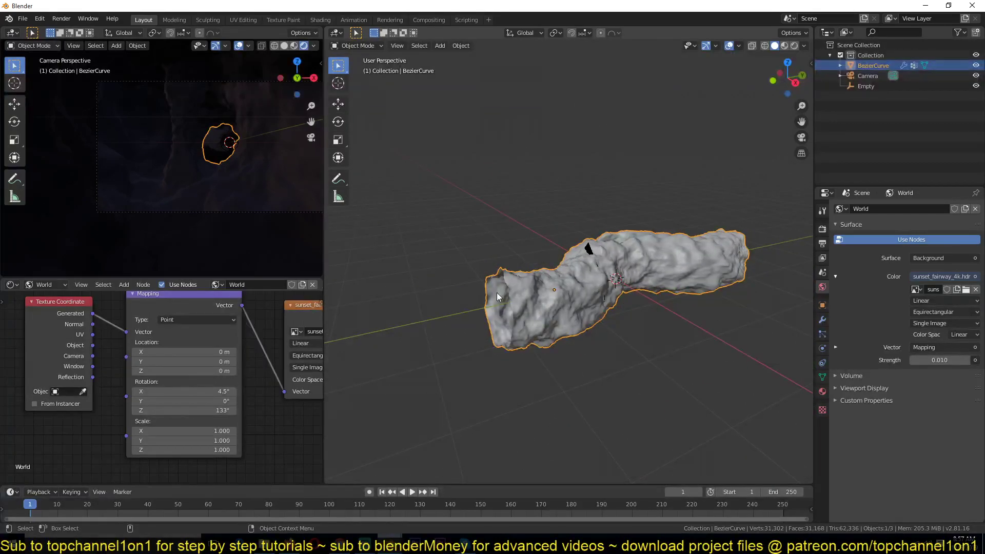
{"action": "middle_click_drag", "start_coordinate": [680, 273], "coordinate": [594, 235]}
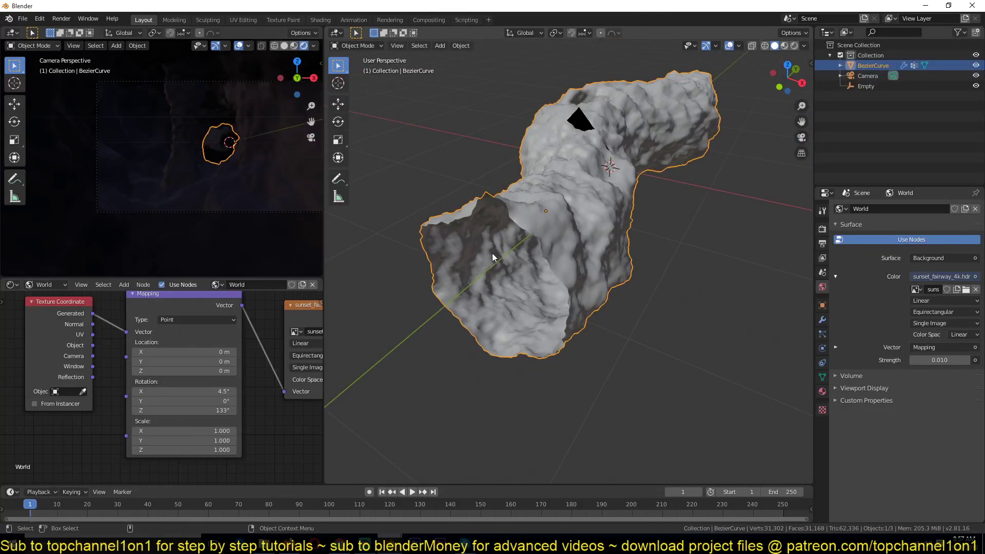
{"action": "scroll", "coordinate": [193, 94], "scroll_direction": "up", "scroll_amount": 3}
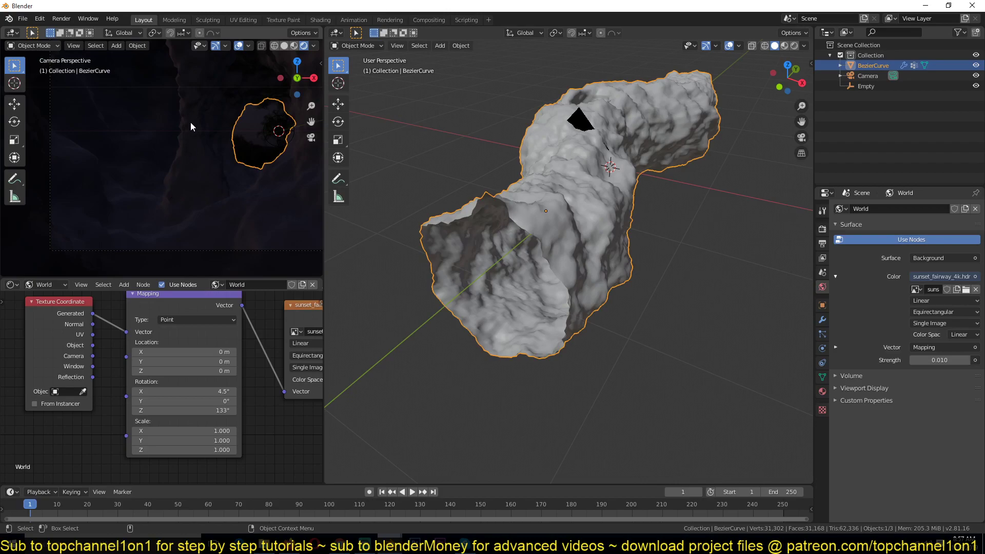
{"action": "key", "text": "Tab"}
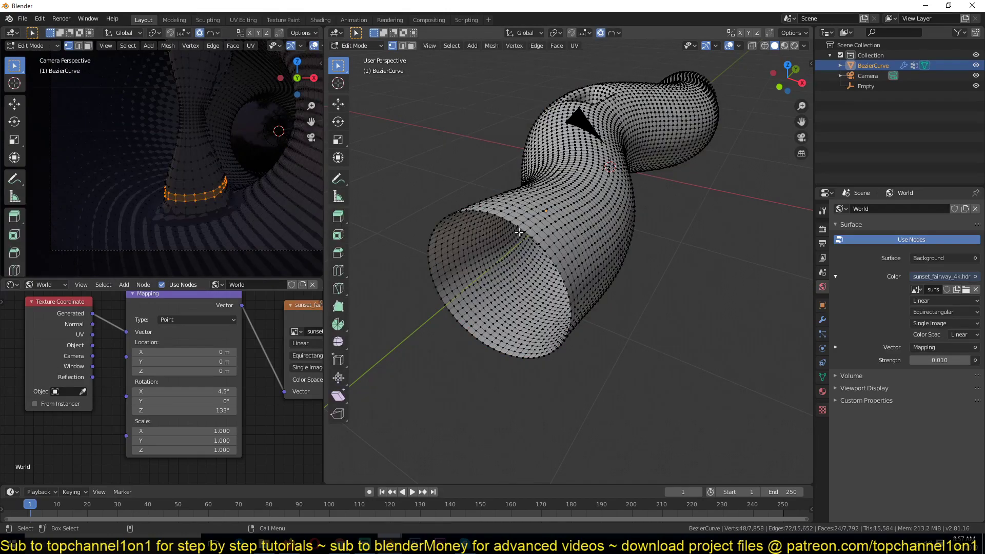
{"action": "left_click", "coordinate": [518, 229], "text": "alt"}
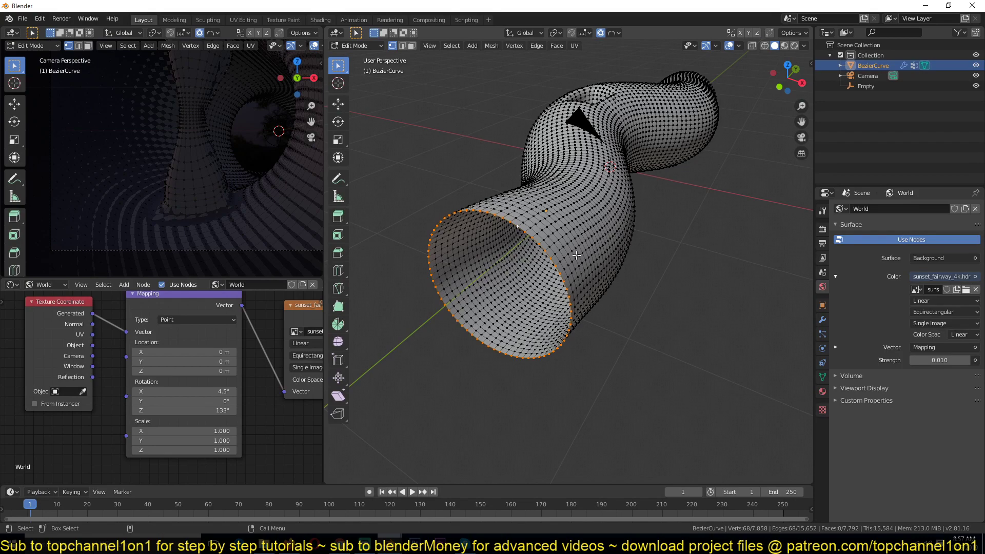
{"action": "key", "text": "f"}
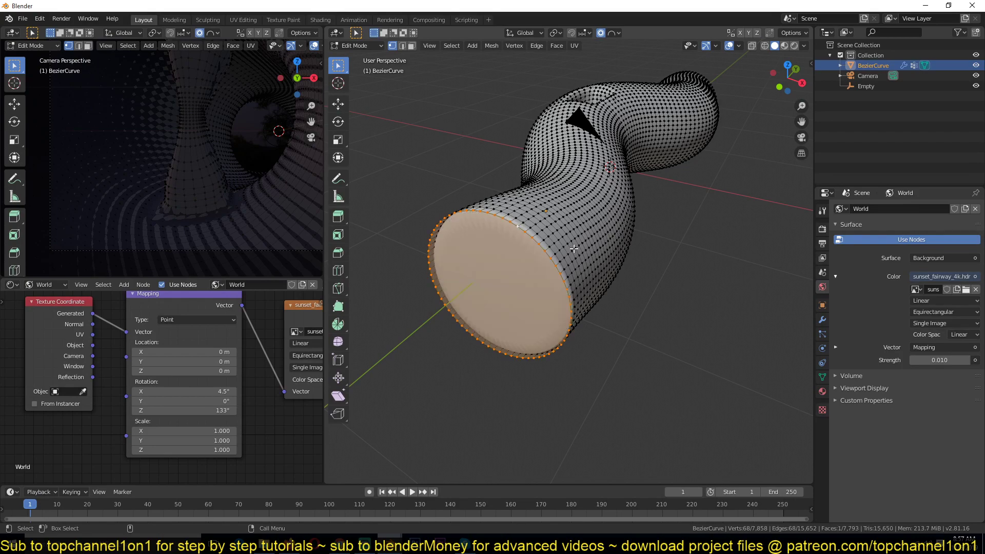
Inset the new end face by about 0.08 and return to Object Mode
{"action": "key", "text": "i"}
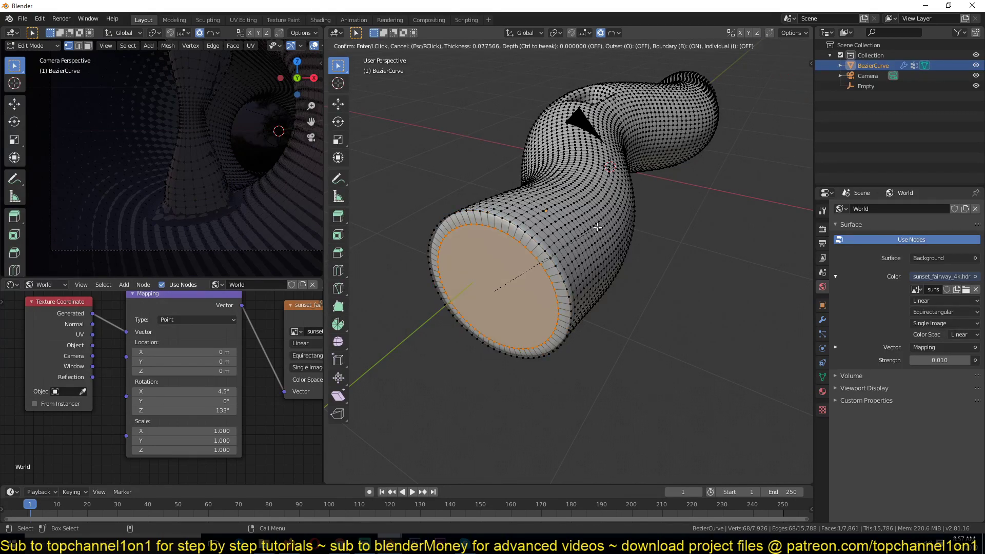
{"action": "left_click", "coordinate": [597, 227]}
{"action": "key", "text": "Tab"}
Deselect the cave mesh and place the 3D cursor beyond the tunnel's far opening, at about Y 4.75 m and Z 1.21 m
{"action": "middle_click_drag", "start_coordinate": [628, 220], "coordinate": [505, 303]}
{"action": "scroll", "coordinate": [543, 209], "scroll_direction": "up", "scroll_amount": 3}
{"action": "scroll", "coordinate": [519, 282], "scroll_direction": "down", "scroll_amount": 4}
{"action": "scroll", "coordinate": [565, 282], "scroll_direction": "down", "scroll_amount": 4}
{"action": "key", "text": "KP_3"}
{"action": "middle_click_drag", "start_coordinate": [641, 257], "coordinate": [447, 265], "text": "shift"}
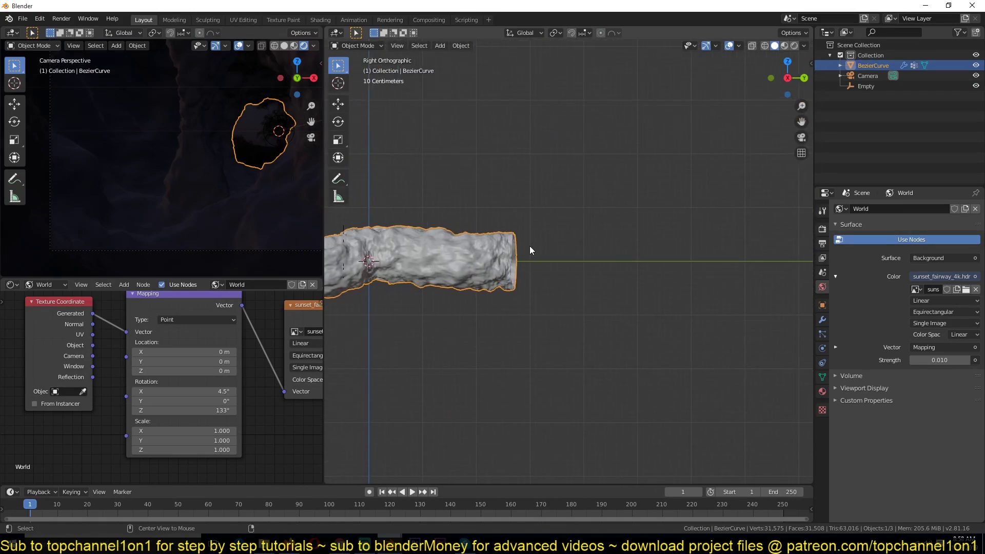
{"action": "left_click", "coordinate": [622, 197]}
{"action": "right_click", "coordinate": [624, 196], "text": "shift"}
Add an area light at the 3D cursor outside the tunnel opening
{"action": "key", "text": "shift+a"}
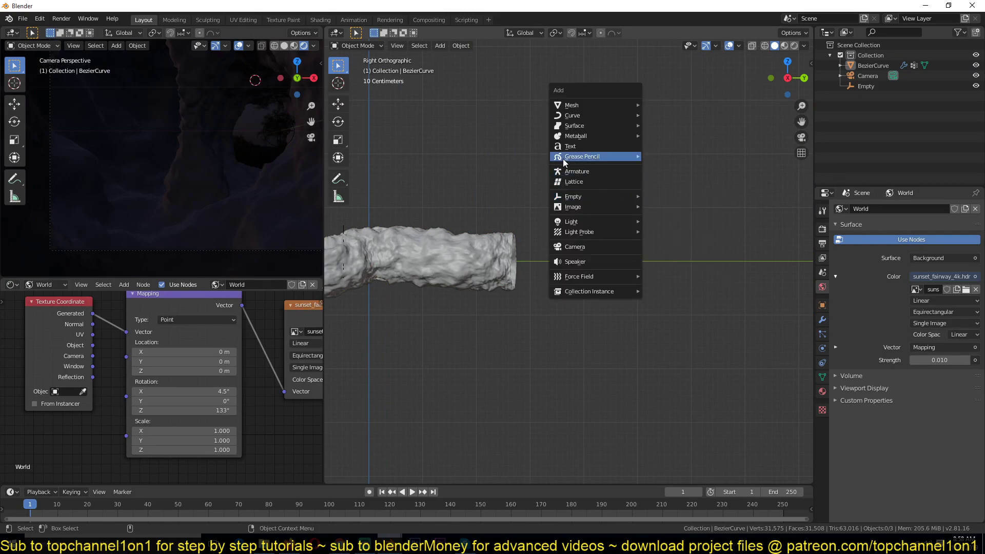
{"action": "mouse_move", "coordinate": [591, 115]}
{"action": "mouse_move", "coordinate": [589, 199]}
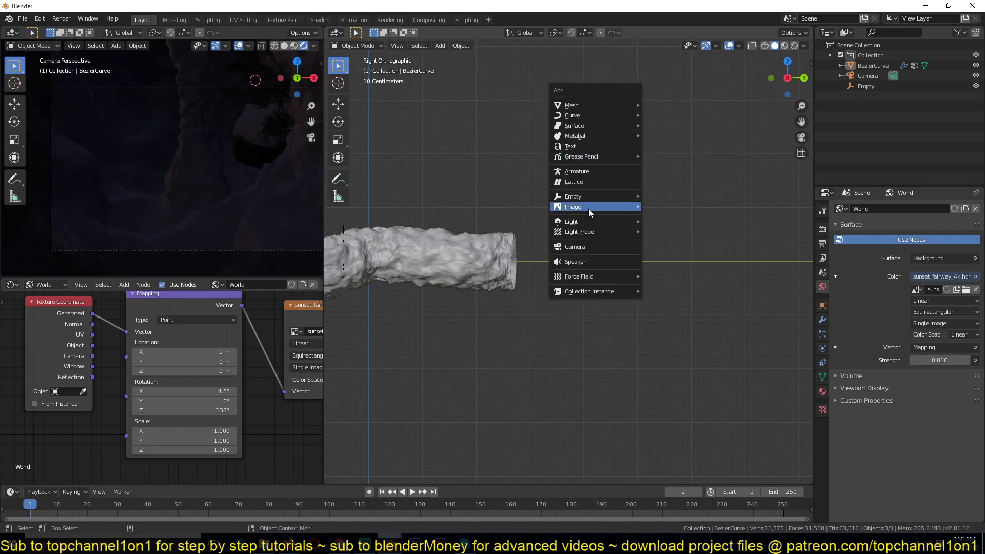
{"action": "mouse_move", "coordinate": [602, 220]}
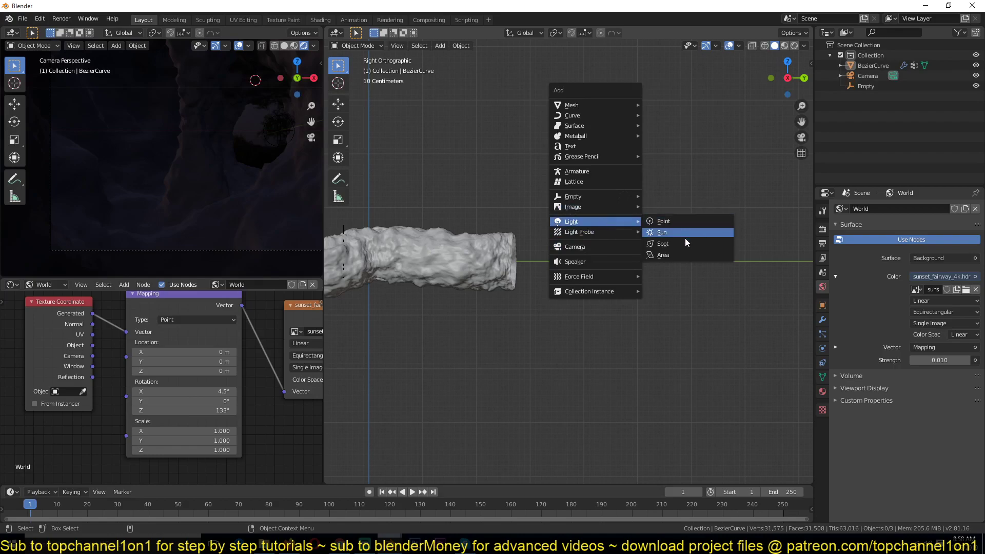
{"action": "left_click", "coordinate": [685, 254]}
Tilt the area light toward the tunnel in side view and move it about -0.6 m in Y and 0.48 m in Z
{"action": "key", "text": "r"}
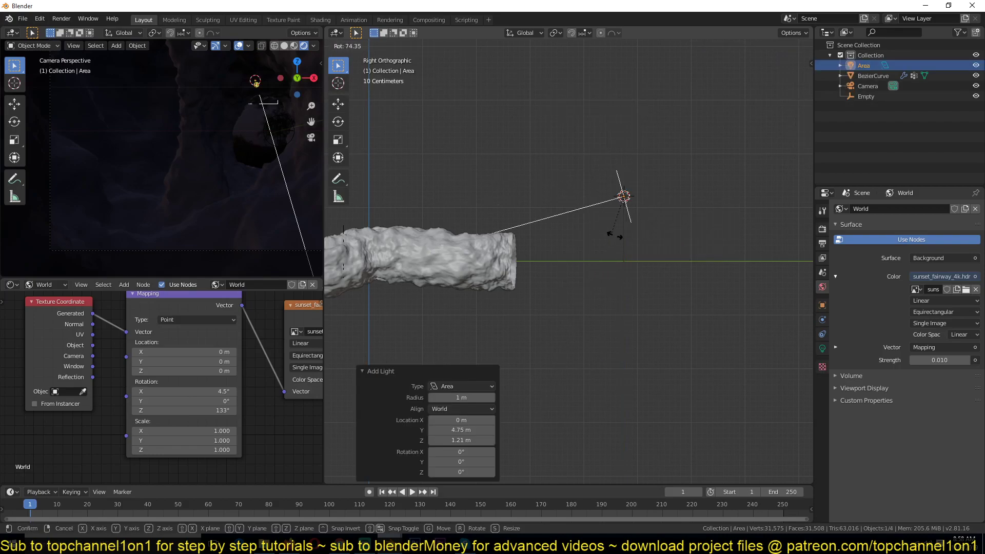
{"action": "left_click", "coordinate": [634, 239]}
{"action": "key", "text": "g"}
{"action": "left_click", "coordinate": [599, 212]}
Rotate the area light about 57.7° in top view and move it about 1.36 m in X and -0.43 m in Y
{"action": "key", "text": "KP_7"}
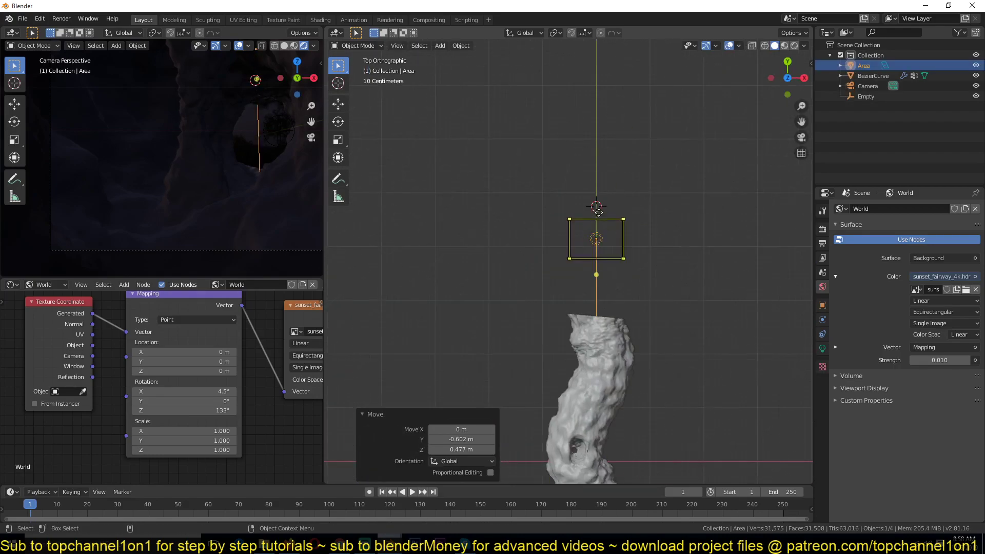
{"action": "key", "text": "r"}
{"action": "left_click", "coordinate": [627, 290]}
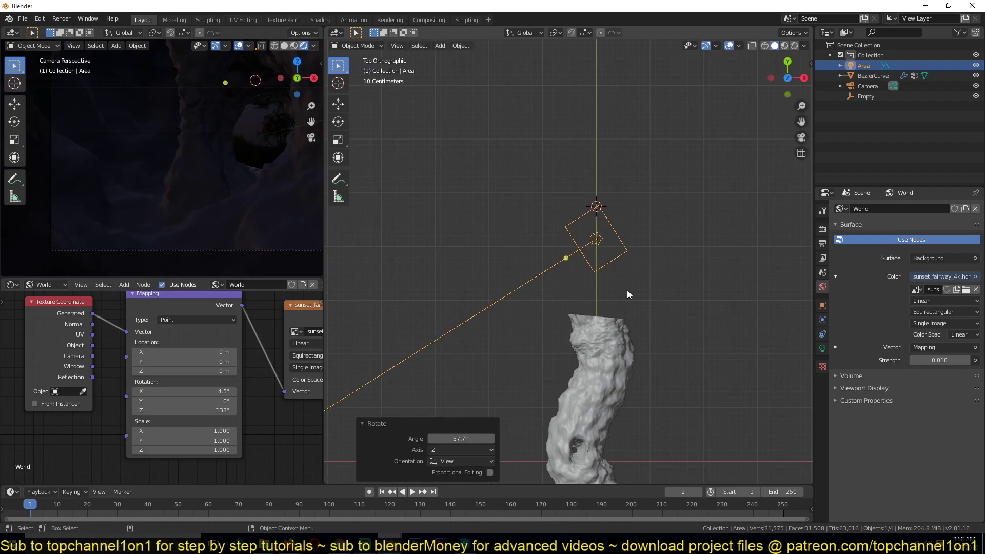
{"action": "key", "text": "g"}
{"action": "left_click", "coordinate": [690, 300]}
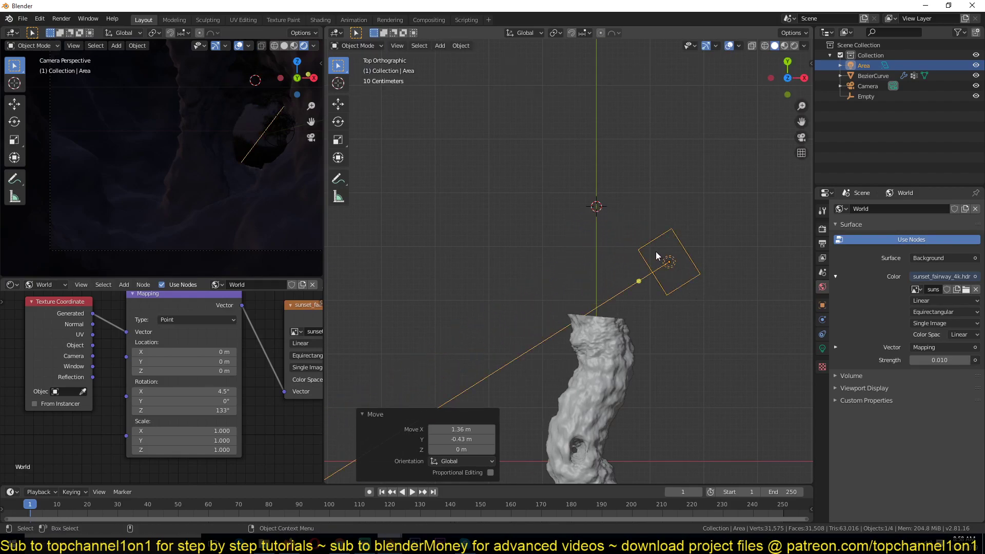
Try the light as a Sun and inspect the cave from outside
{"action": "left_click", "coordinate": [823, 349]}
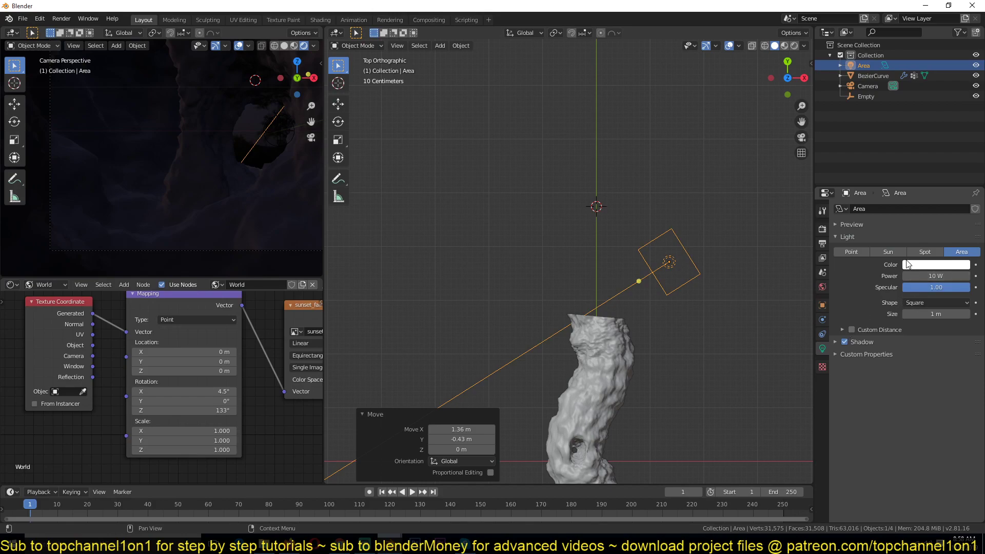
{"action": "left_click", "coordinate": [882, 251]}
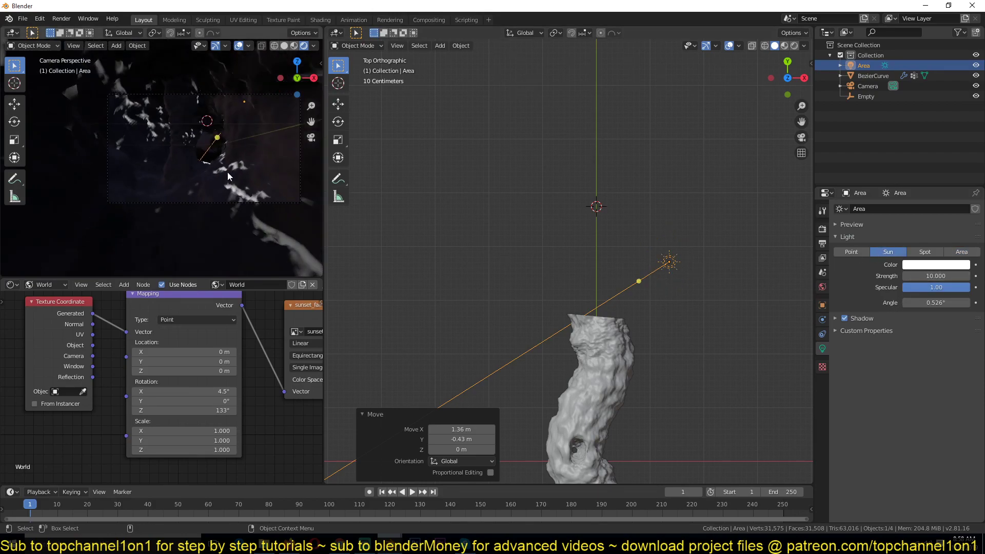
{"action": "middle_click_drag", "start_coordinate": [595, 318], "coordinate": [510, 216]}
{"action": "middle_click_drag", "start_coordinate": [511, 303], "coordinate": [518, 248]}
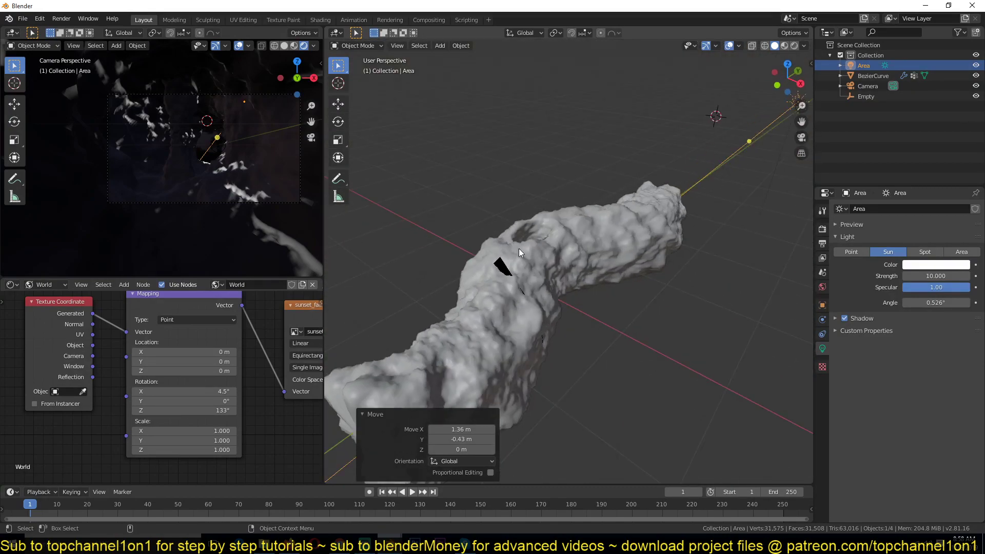
{"action": "scroll", "coordinate": [550, 218], "scroll_direction": "down", "scroll_amount": 4}
{"action": "scroll", "coordinate": [614, 275], "scroll_direction": "up", "scroll_amount": 3}
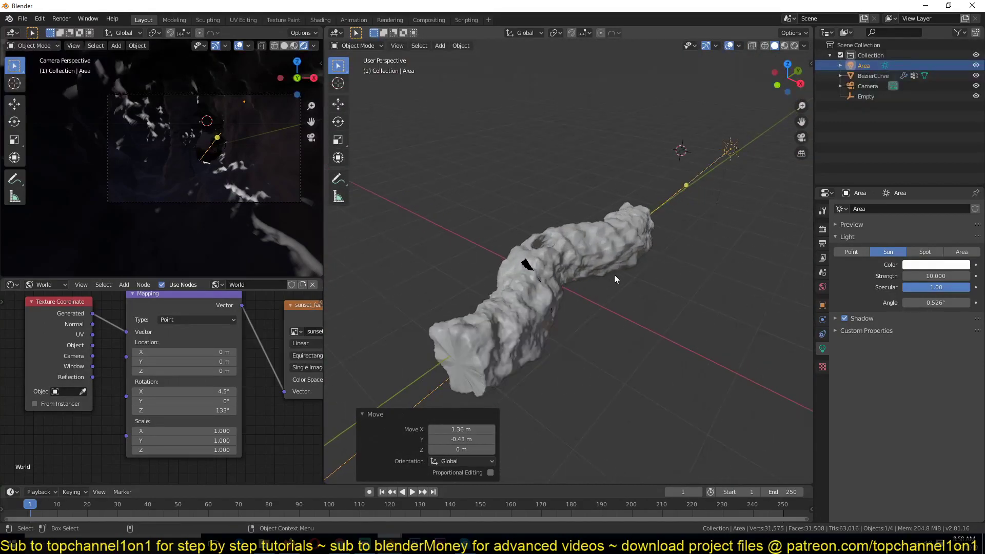
Add a Solidify modifier to the cave mesh with a thickness of -0.052 m
{"action": "left_click", "coordinate": [595, 277]}
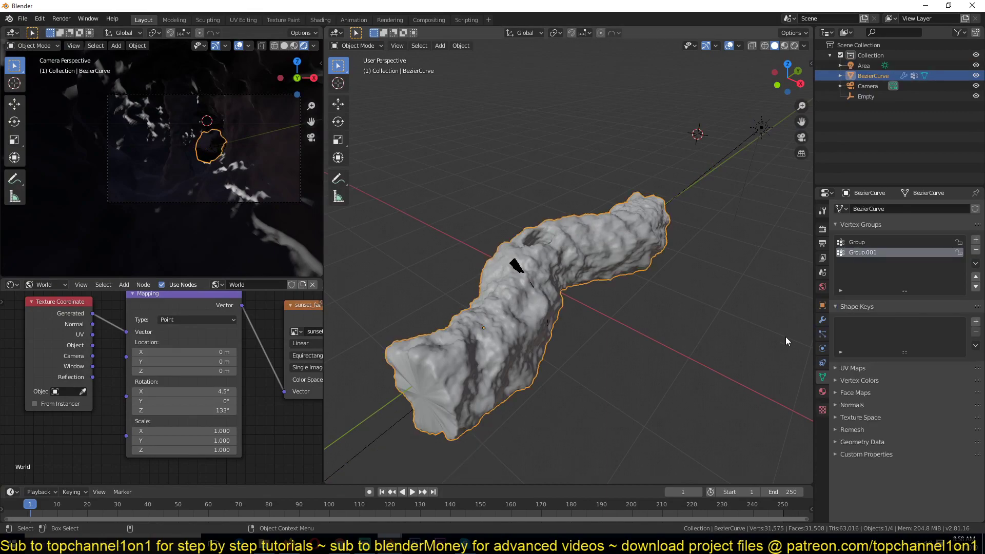
{"action": "left_click", "coordinate": [822, 319]}
{"action": "left_click", "coordinate": [840, 242]}
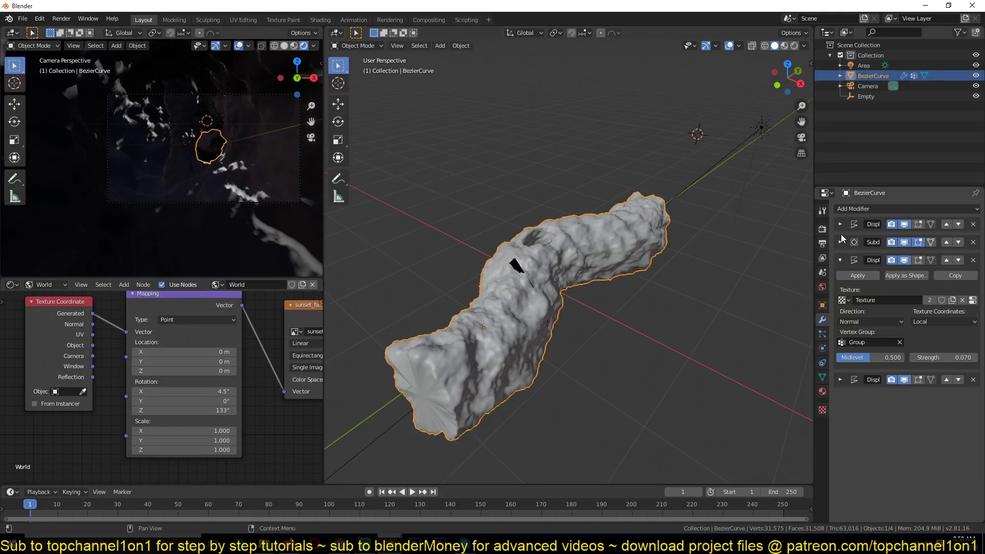
{"action": "left_click", "coordinate": [855, 207]}
{"action": "left_click", "coordinate": [796, 368]}
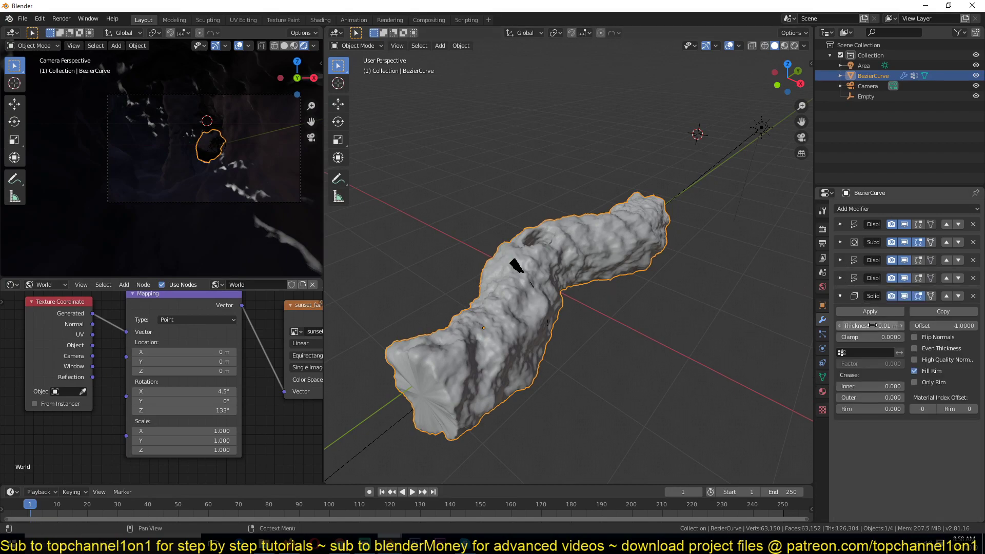
{"action": "mouse_move", "coordinate": [872, 325]}
{"action": "left_mouse_down"}
{"action": "mouse_move", "coordinate": [892, 325]}
{"action": "mouse_move", "coordinate": [862, 325]}
{"action": "left_mouse_up"}
Check the thickened cave walls in solid and wireframe shading and remove the Solidify modifier
{"action": "middle_click_drag", "start_coordinate": [674, 313], "coordinate": [623, 291]}
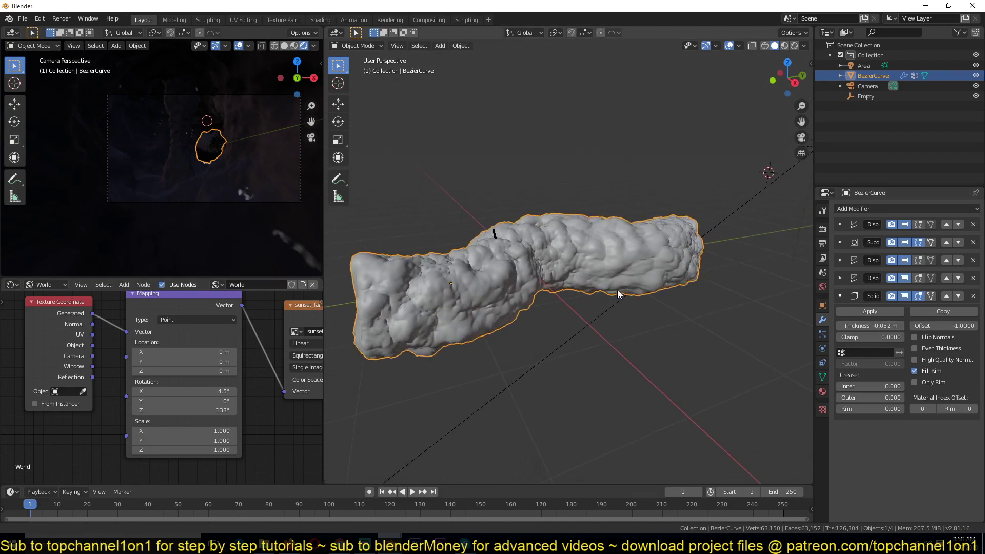
{"action": "scroll", "coordinate": [672, 310], "scroll_direction": "up", "scroll_amount": 5}
{"action": "key", "text": "shift+z"}
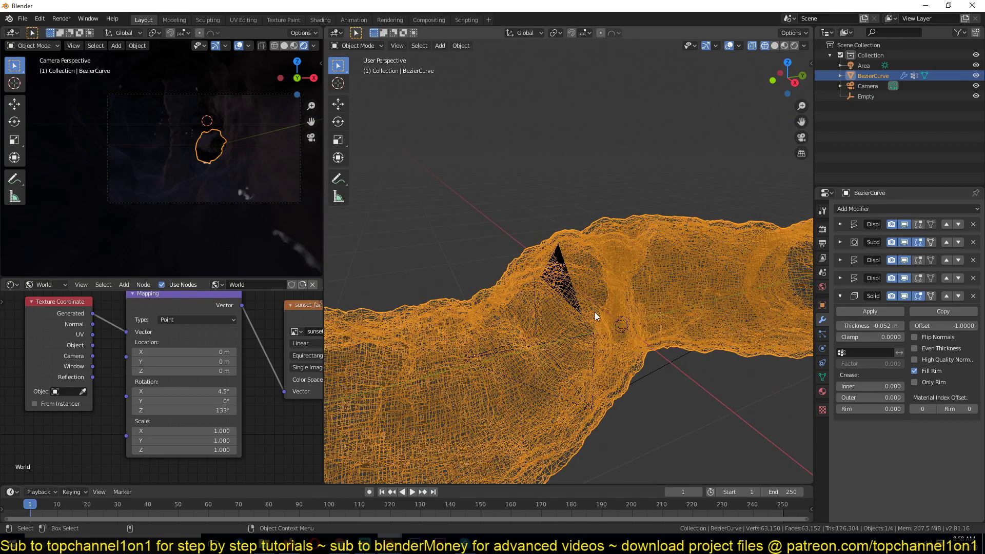
{"action": "key", "text": "shift+z"}
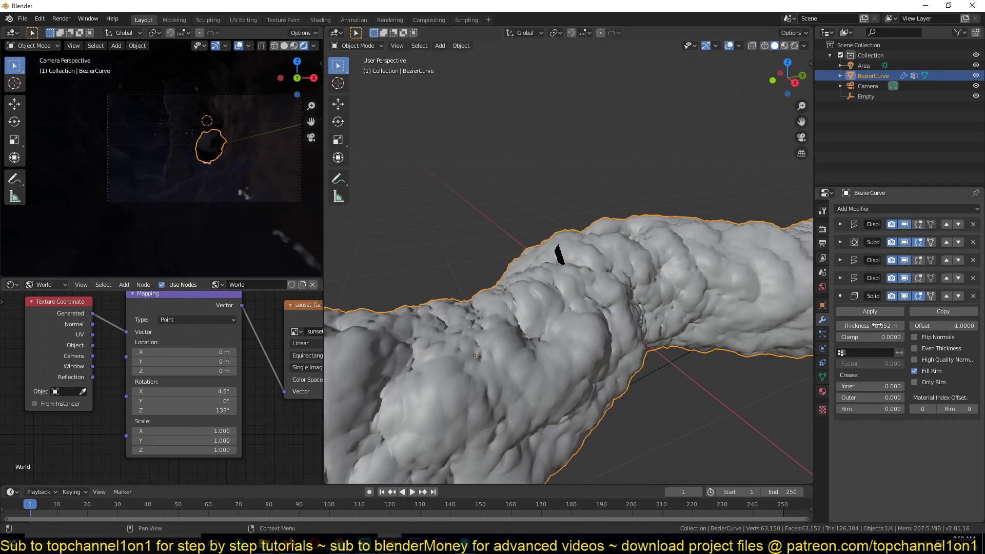
{"action": "left_click", "coordinate": [973, 296]}
{"action": "scroll", "coordinate": [690, 241], "scroll_direction": "down", "scroll_amount": 5}
{"action": "scroll", "coordinate": [672, 281], "scroll_direction": "up", "scroll_amount": 3}
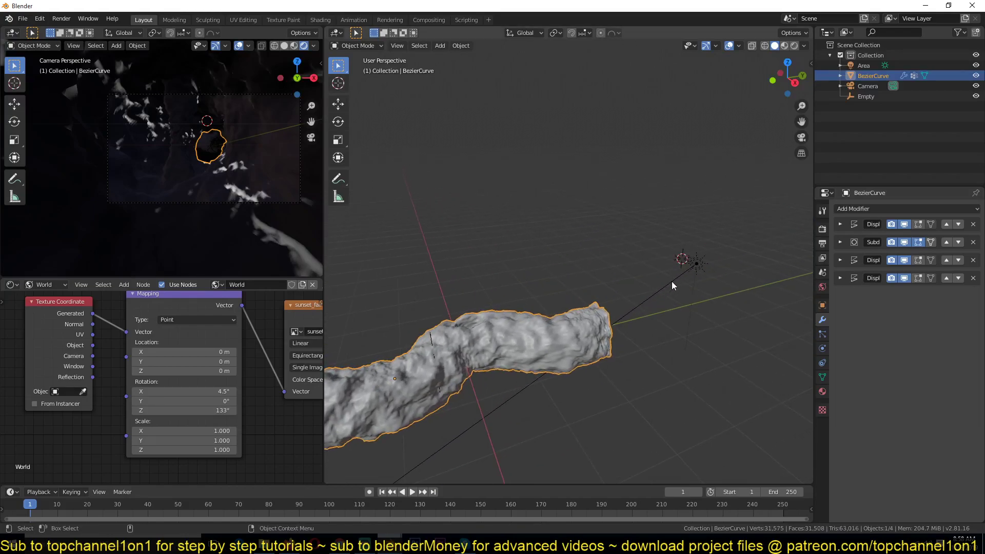
Switch the light outside the tunnel back to the Area type and set its power to 1000 W
{"action": "left_click", "coordinate": [685, 260]}
{"action": "left_click", "coordinate": [822, 349]}
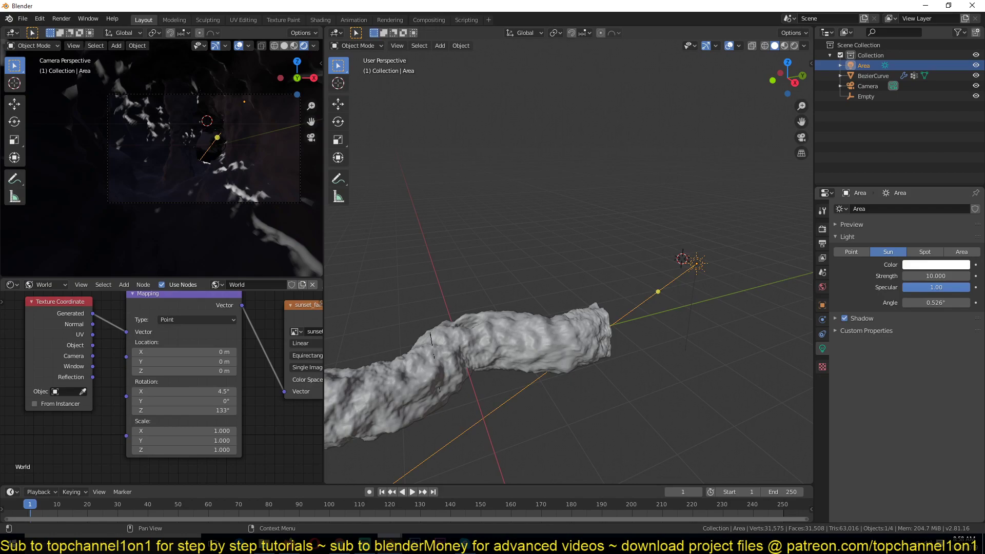
{"action": "left_click", "coordinate": [961, 252]}
{"action": "scroll", "coordinate": [703, 312], "scroll_direction": "up", "scroll_amount": 3}
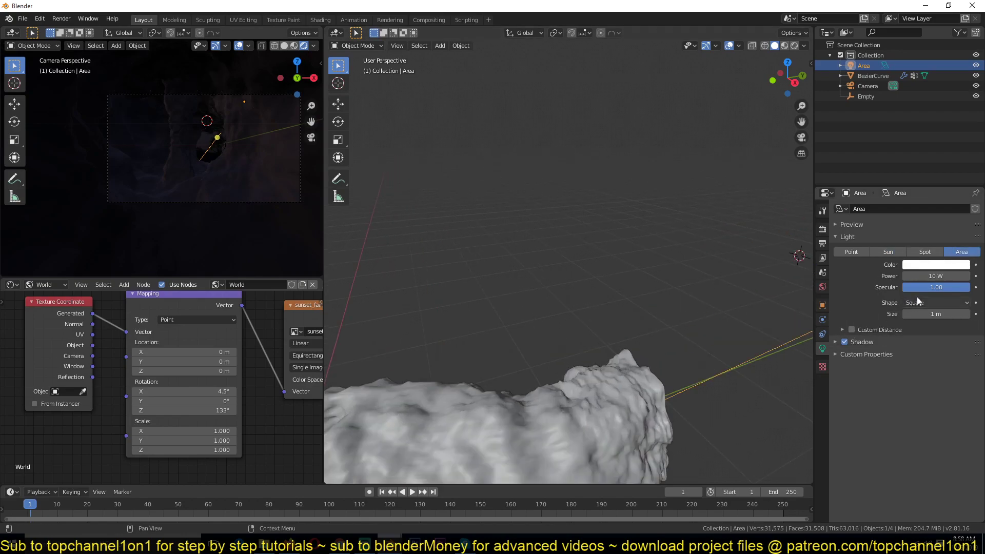
{"action": "left_click", "coordinate": [937, 276]}
{"action": "type", "text": "1000"}
{"action": "key", "text": "Return"}
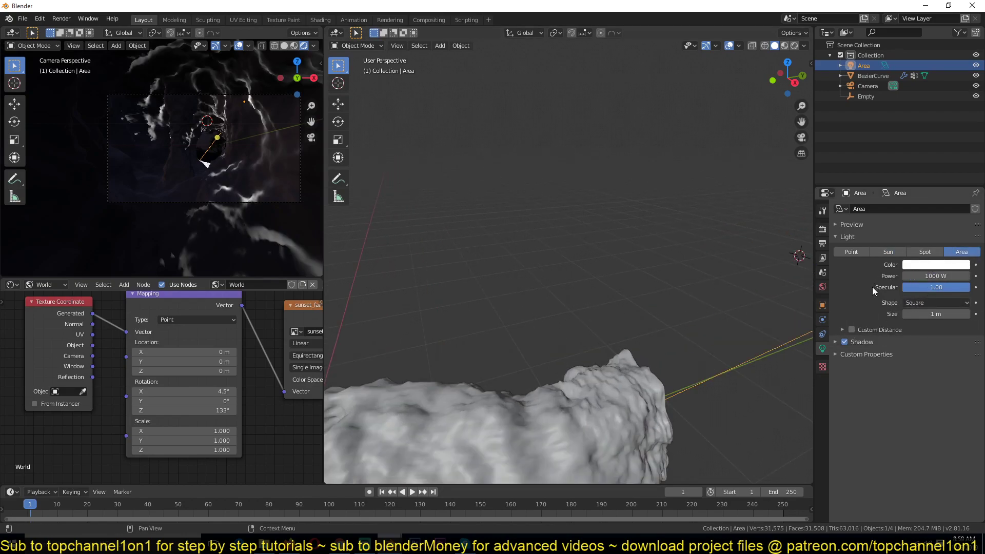
Enable contact shadows on the area light, with shadow bias 1.650 and contact shadow distance 1.9 m
{"action": "scroll", "coordinate": [620, 288], "scroll_direction": "up", "scroll_amount": 3}
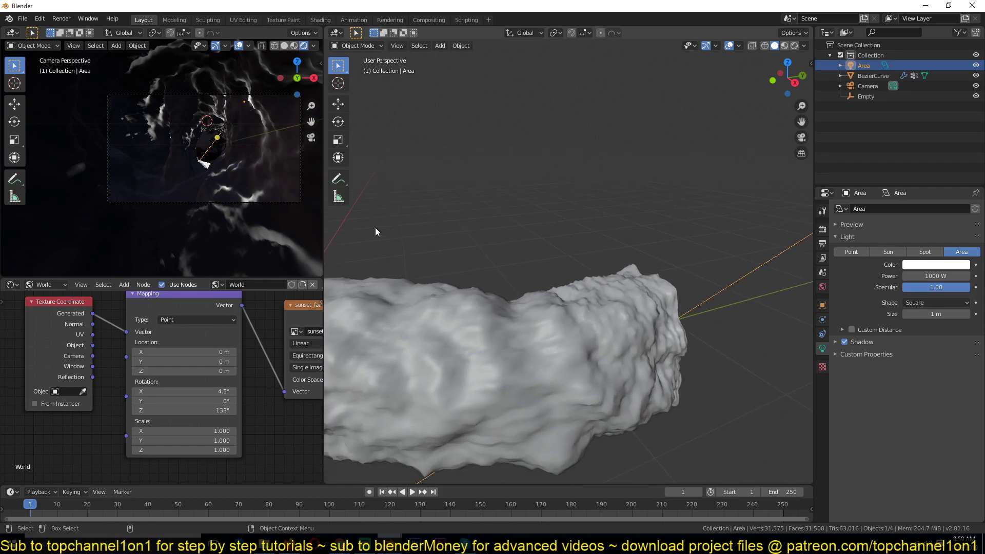
{"action": "middle_click_drag", "start_coordinate": [616, 334], "coordinate": [595, 276], "text": "shift"}
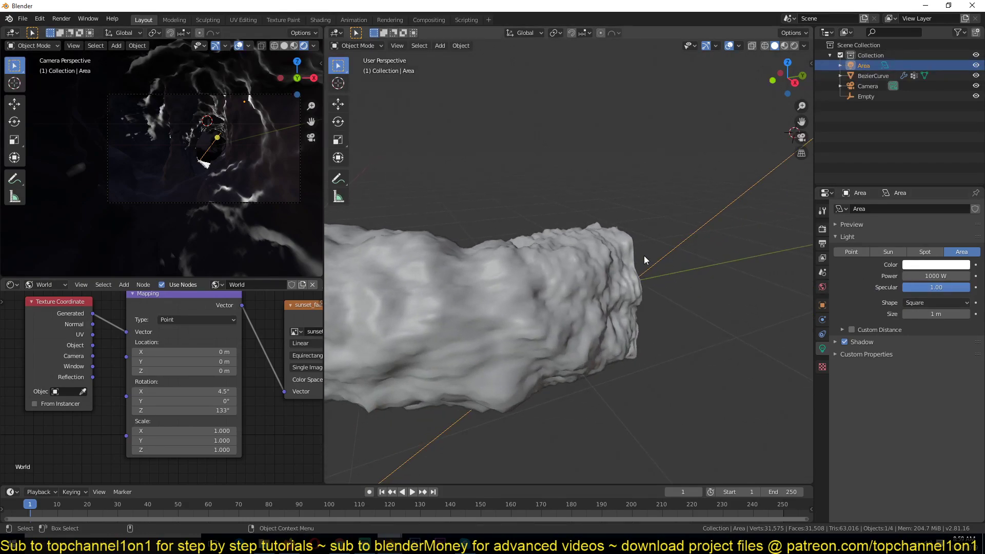
{"action": "middle_click_drag", "start_coordinate": [644, 255], "coordinate": [575, 245]}
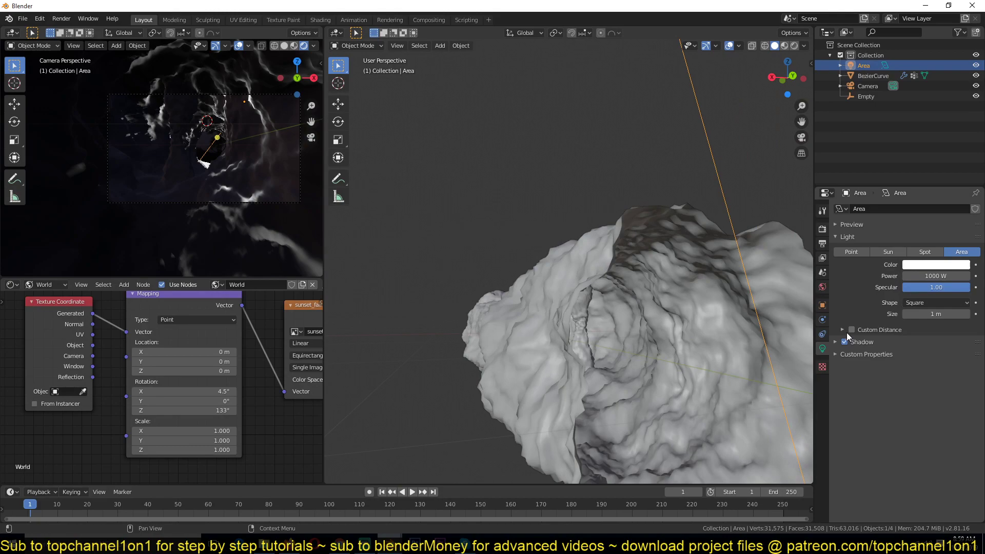
{"action": "left_click", "coordinate": [856, 342]}
{"action": "left_click", "coordinate": [872, 384]}
{"action": "left_click", "coordinate": [852, 384]}
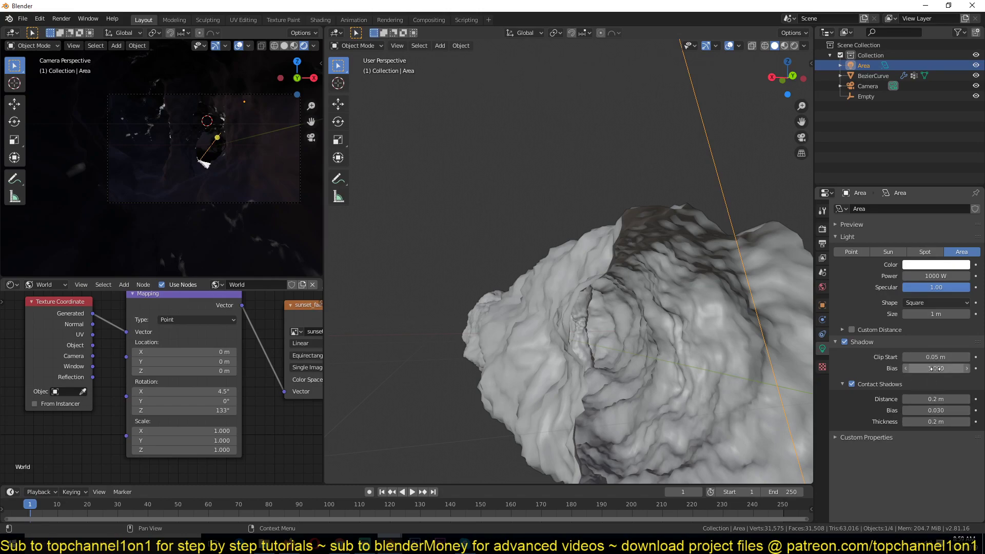
{"action": "left_click_drag", "start_coordinate": [935, 368], "coordinate": [936, 398]}
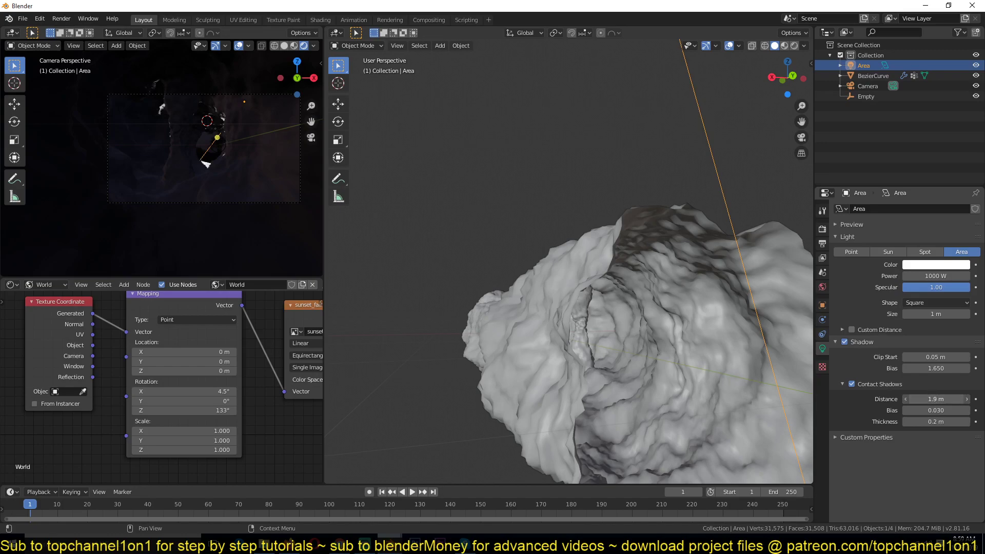
Reposition the camera slightly inside the tunnel, using the camera view, and select the cave mesh
{"action": "left_click", "coordinate": [439, 182]}
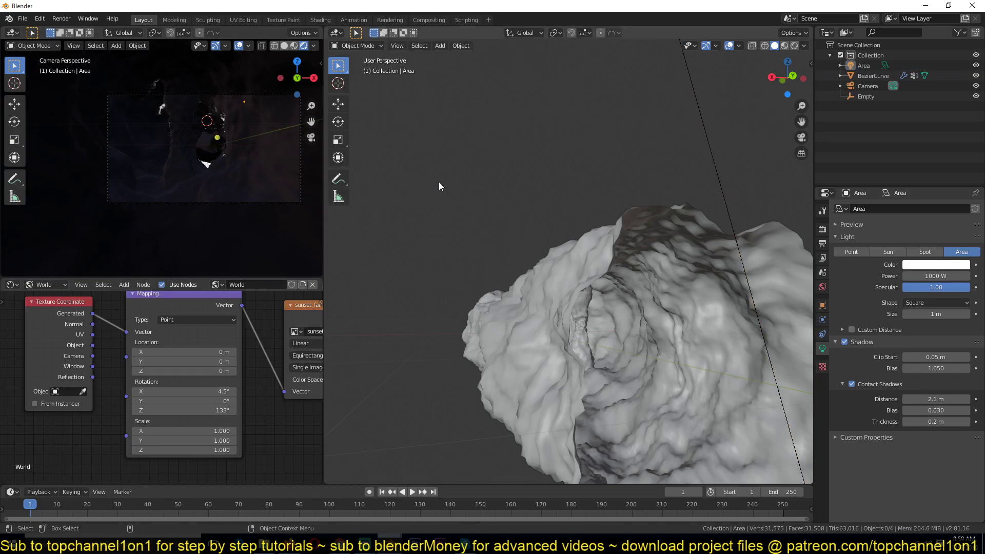
{"action": "middle_click_drag", "start_coordinate": [469, 224], "coordinate": [563, 259]}
{"action": "scroll", "coordinate": [196, 168], "scroll_direction": "up", "scroll_amount": 2}
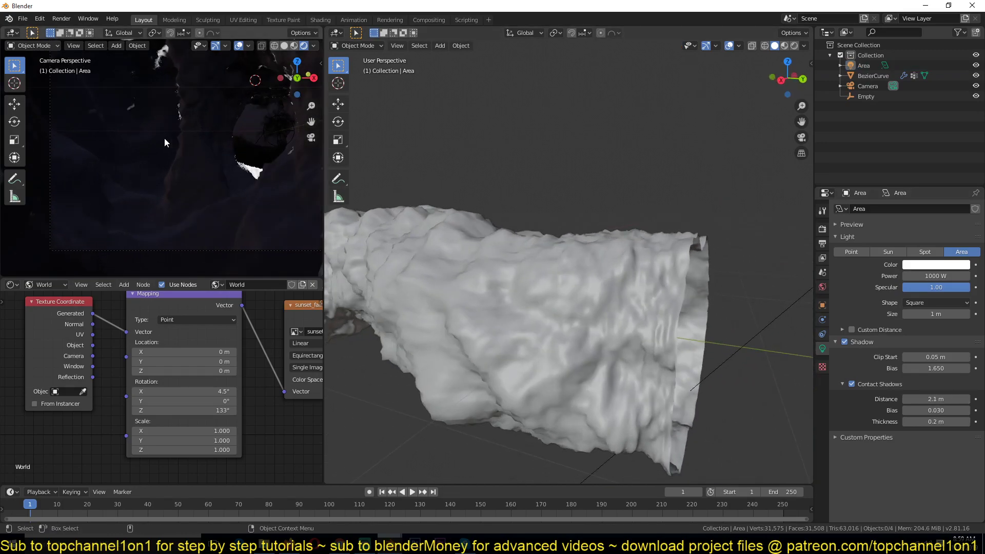
{"action": "middle_click_drag", "start_coordinate": [479, 224], "coordinate": [662, 277]}
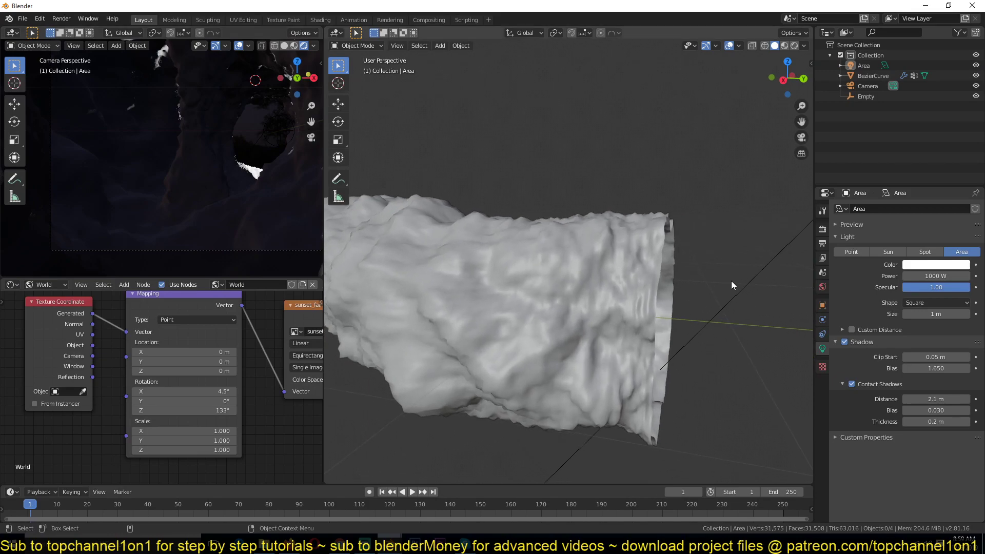
{"action": "left_click", "coordinate": [747, 282]}
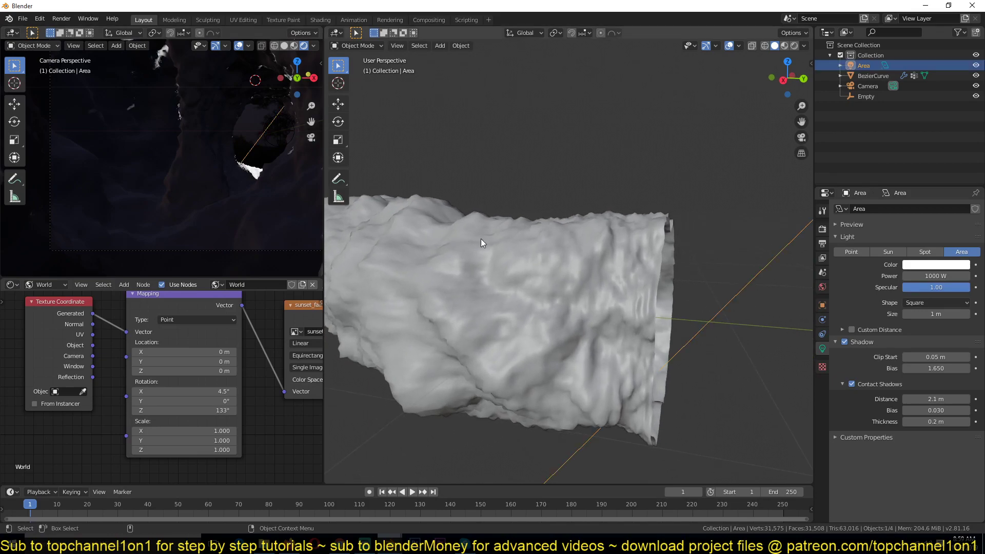
{"action": "scroll", "coordinate": [213, 145], "scroll_direction": "down", "scroll_amount": 3}
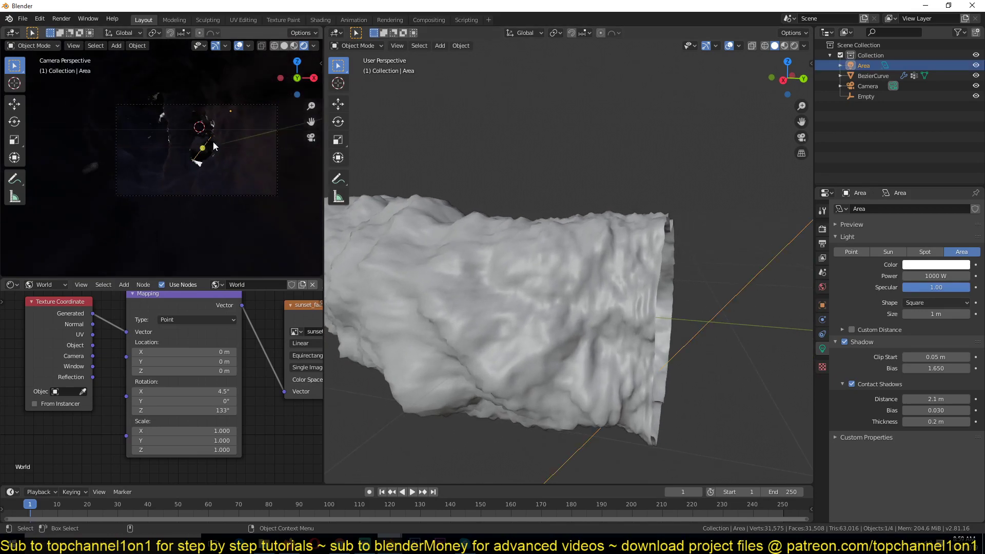
{"action": "left_click", "coordinate": [269, 113]}
{"action": "key", "text": "g"}
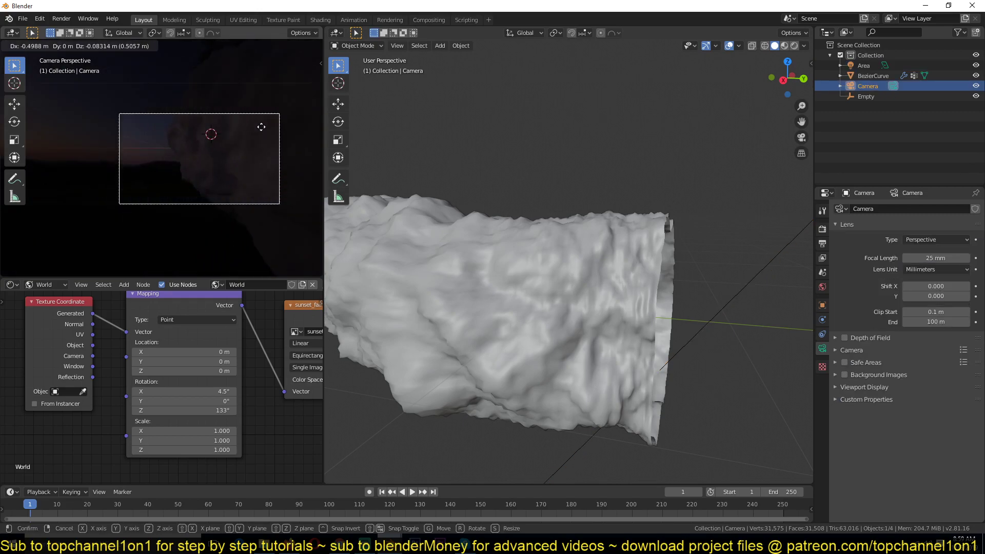
{"action": "left_click", "coordinate": [271, 128]}
{"action": "left_click", "coordinate": [265, 149]}
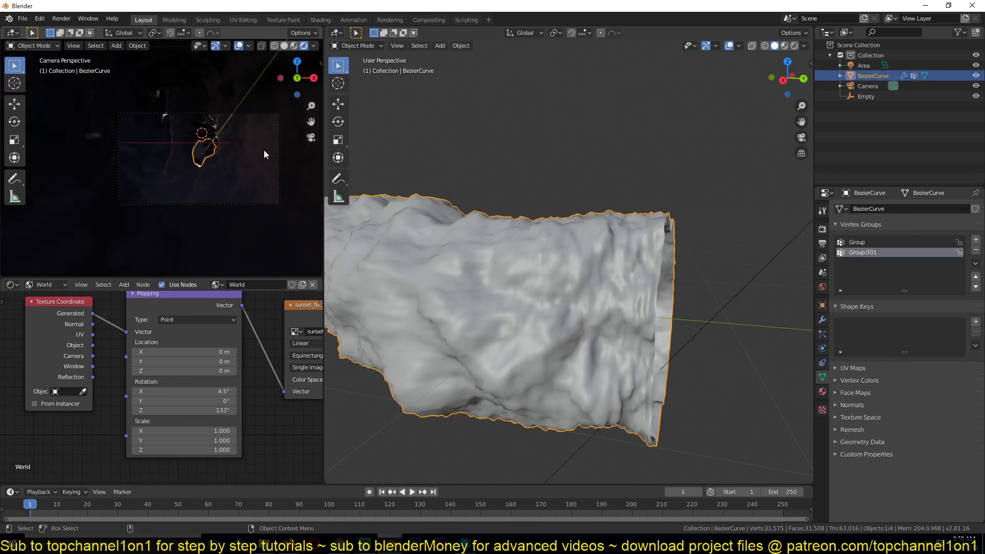
Select the area light outside the tunnel opening and tint it pale cyan (hue 0.527, saturation 0.311, value 1.000)
{"action": "middle_click_drag", "start_coordinate": [628, 249], "coordinate": [493, 226]}
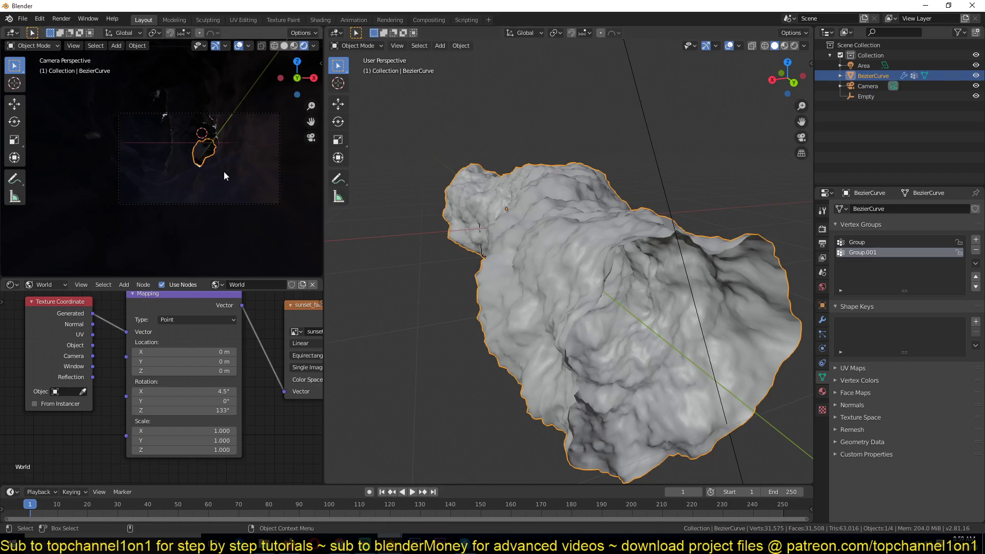
{"action": "scroll", "coordinate": [223, 171], "scroll_direction": "up", "scroll_amount": 5}
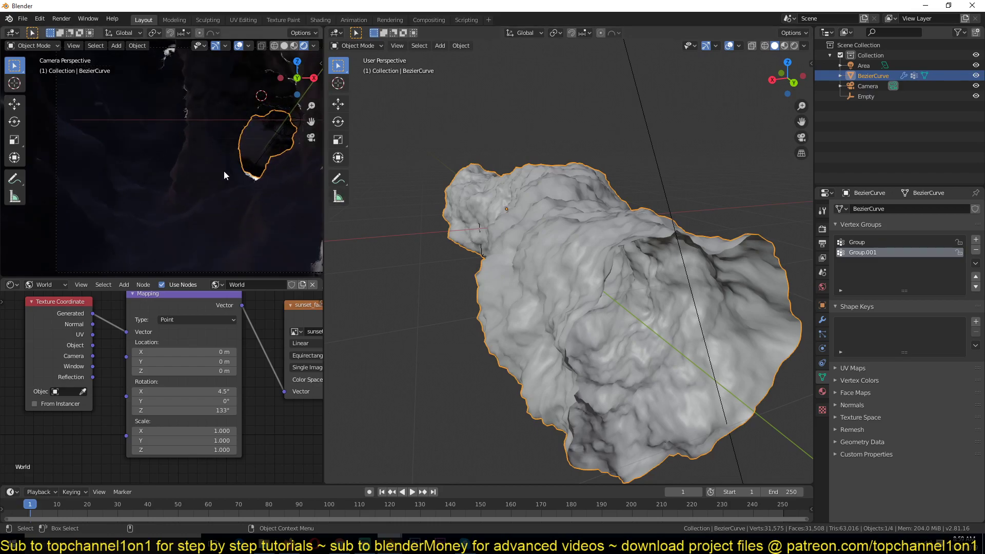
{"action": "middle_click_drag", "start_coordinate": [513, 241], "coordinate": [577, 244]}
{"action": "key", "text": "alt+a"}
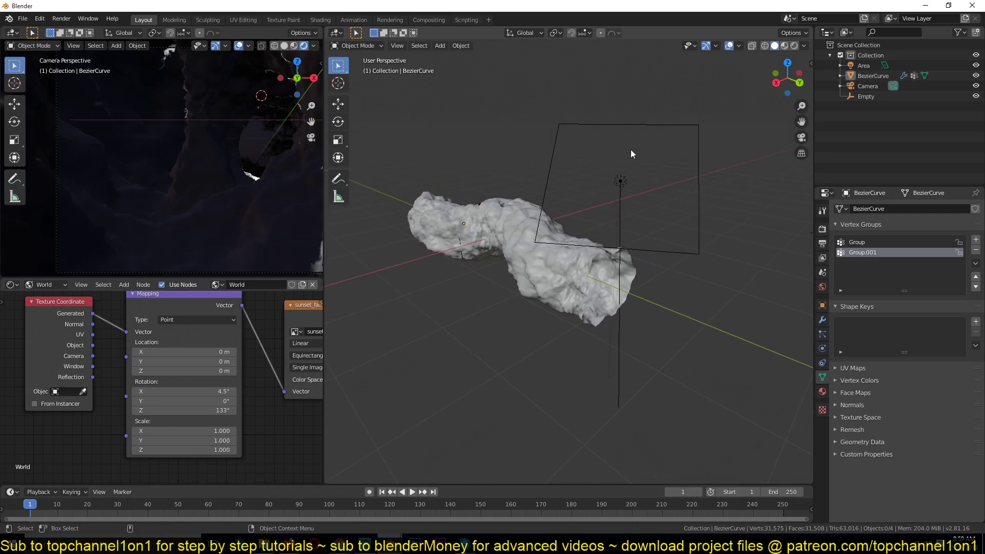
{"action": "left_click", "coordinate": [623, 204]}
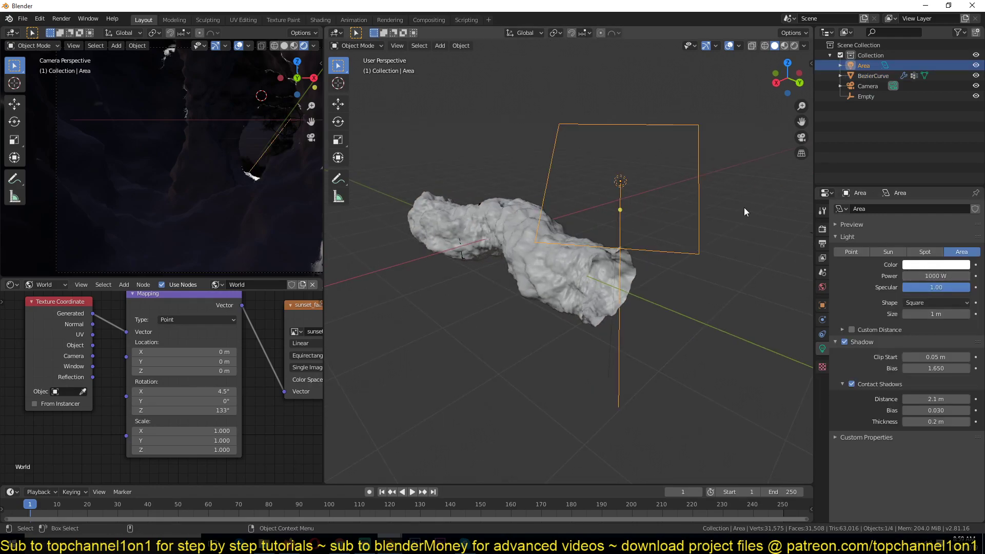
{"action": "left_click", "coordinate": [908, 265]}
{"action": "left_click", "coordinate": [919, 153]}
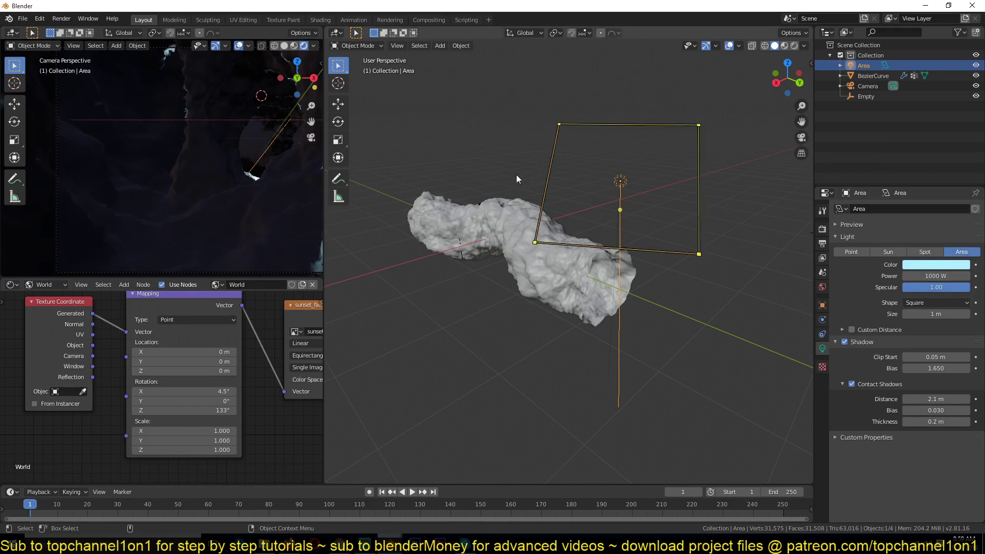
Rotate the area light by -51.2° about the vertical axis in the top view
{"action": "scroll", "coordinate": [278, 159], "scroll_direction": "down", "scroll_amount": 4}
{"action": "key", "text": "KP_1"}
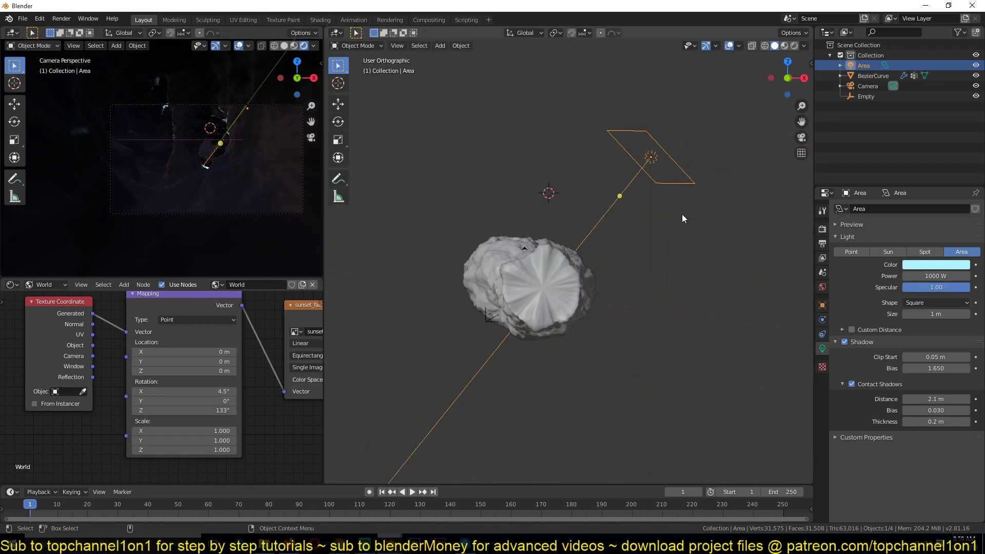
{"action": "key", "text": "KP_7"}
{"action": "key", "text": "r"}
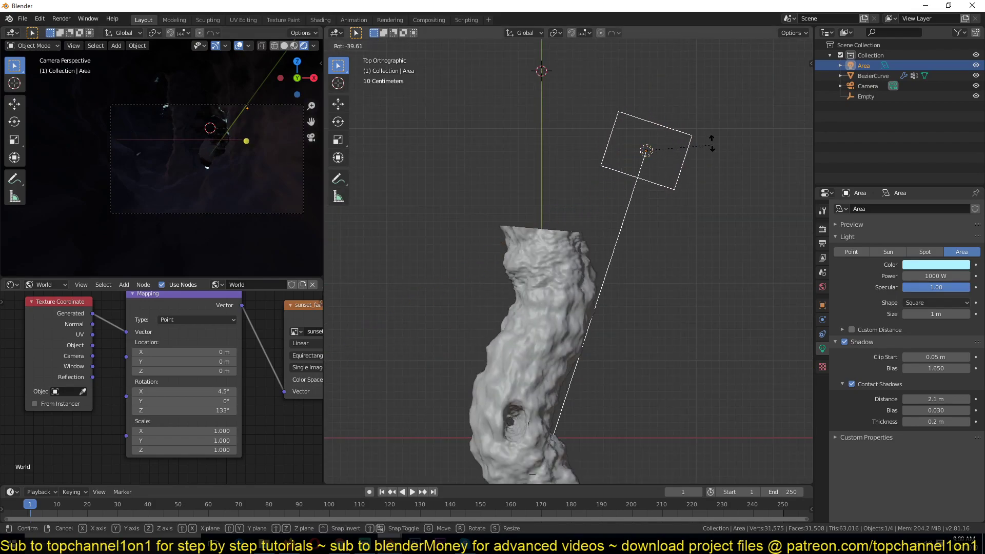
{"action": "left_click", "coordinate": [707, 154]}
Lower the area light in the side view by 0.603 m and 0.325 m, shifting it 0.285 m and 0.139 m along Y
{"action": "key", "text": "KP_3"}
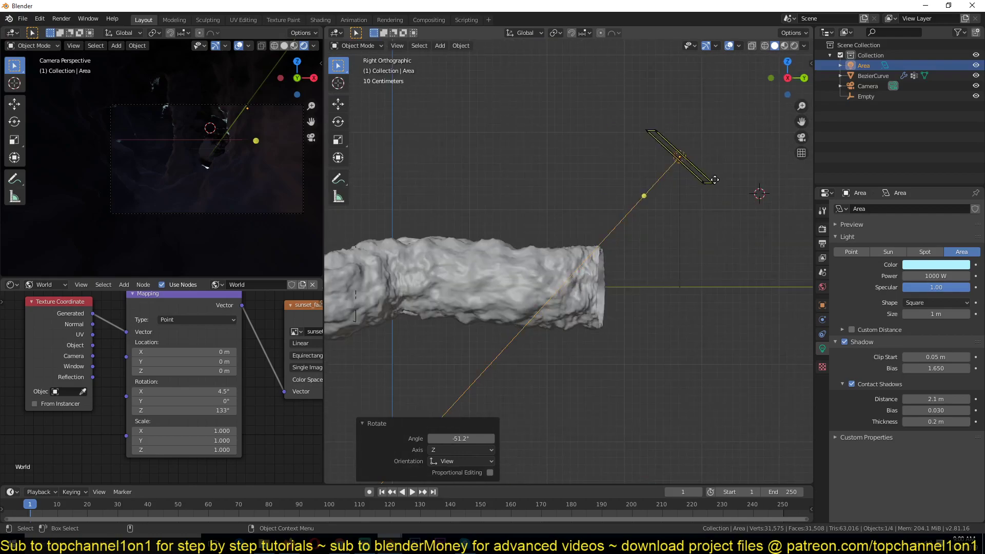
{"action": "key", "text": "g"}
{"action": "left_click", "coordinate": [731, 241]}
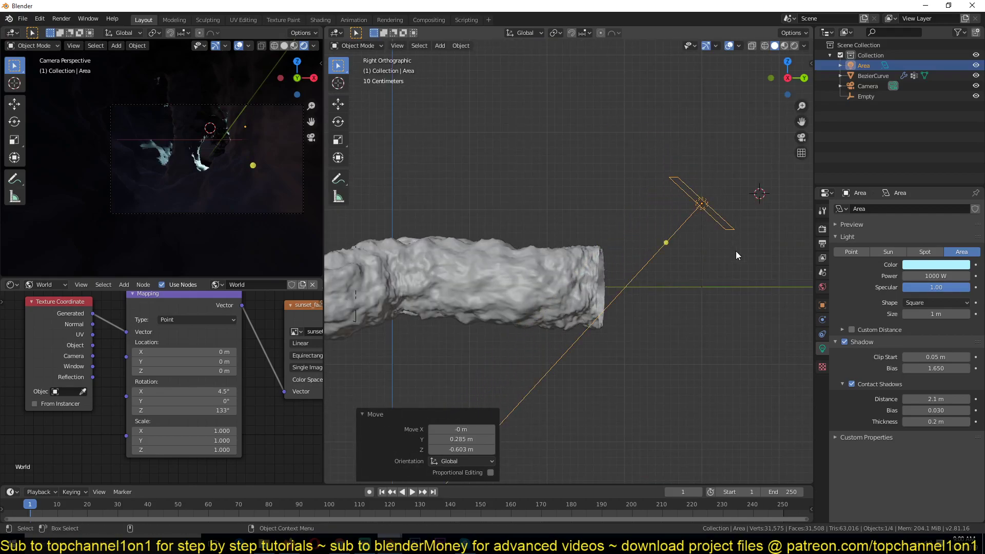
{"action": "key", "text": "g"}
{"action": "left_click", "coordinate": [731, 259]}
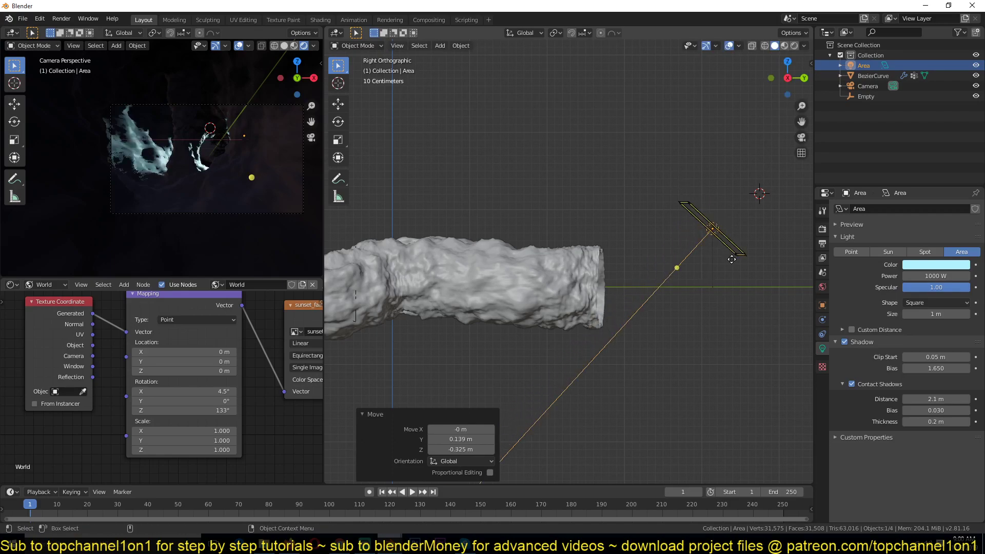
Rotate the area light by 10.4° about the vertical axis in the top view
{"action": "key", "text": "KP_7"}
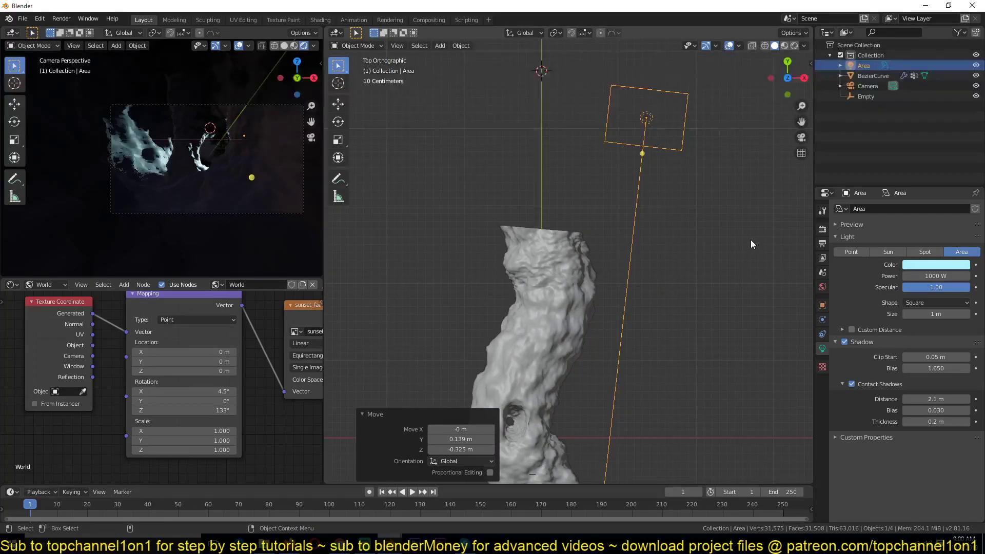
{"action": "key", "text": "r"}
{"action": "left_click", "coordinate": [723, 266]}
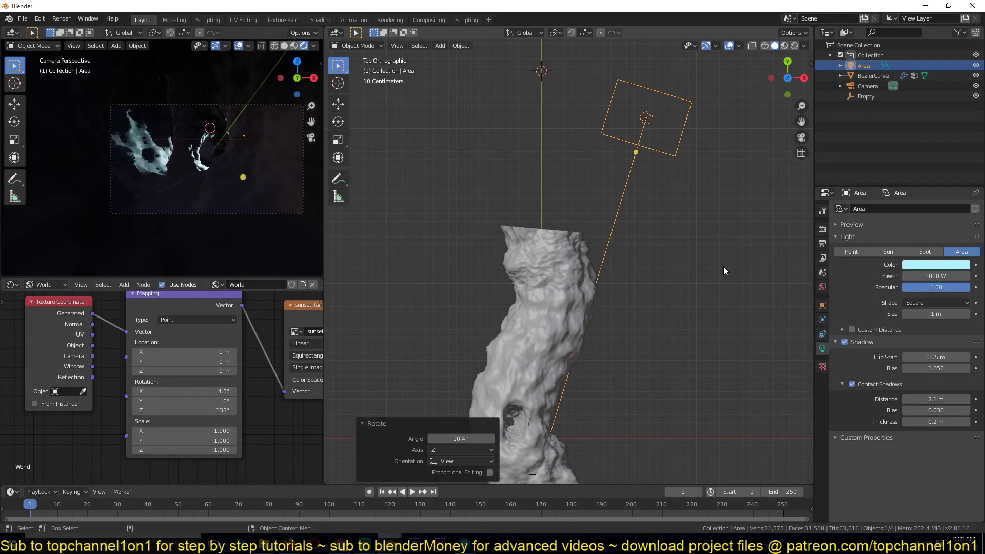
Adjust the area light's horizontal position with moves of about -0.564, 0.544 and -0.139 m along X
{"action": "key", "text": "g"}
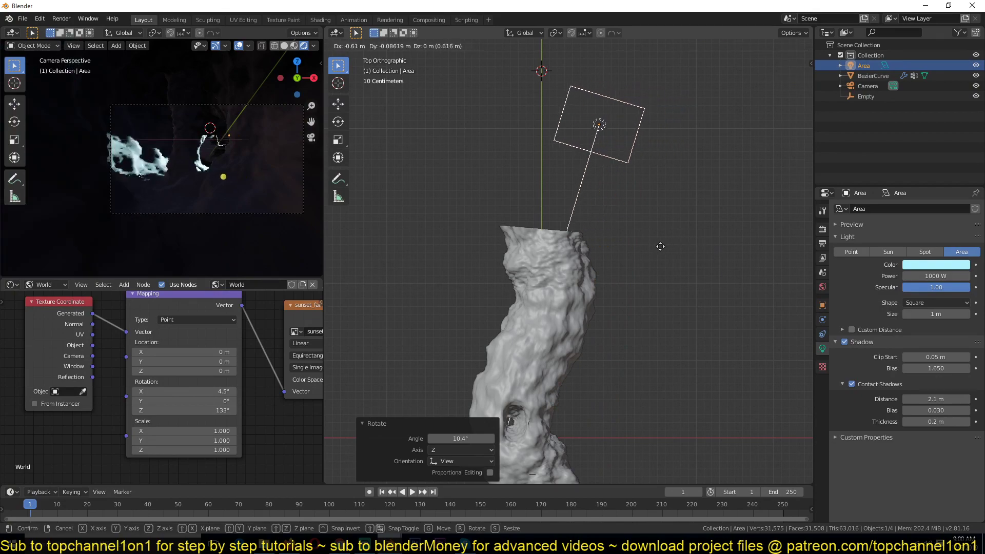
{"action": "left_click", "coordinate": [664, 244]}
{"action": "key", "text": "g"}
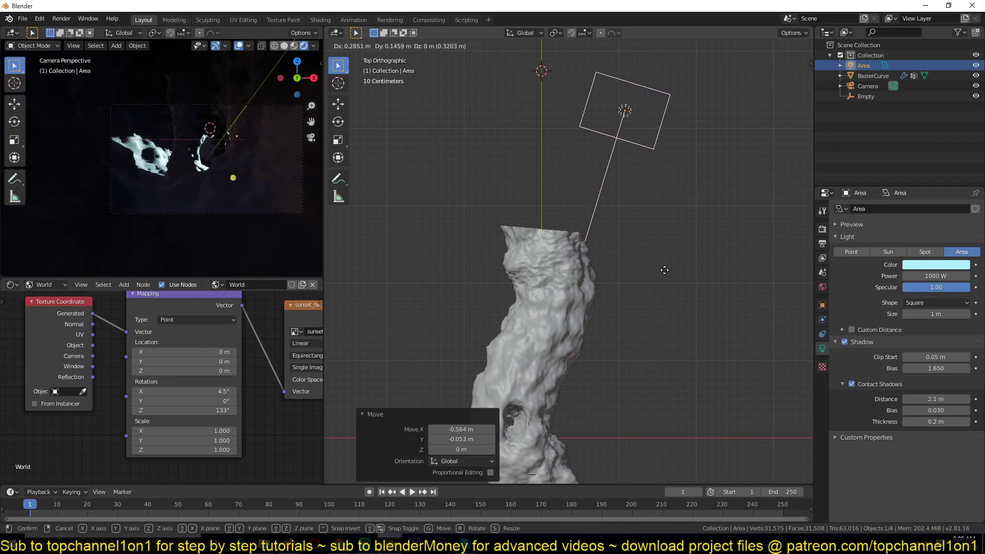
{"action": "left_click", "coordinate": [720, 278]}
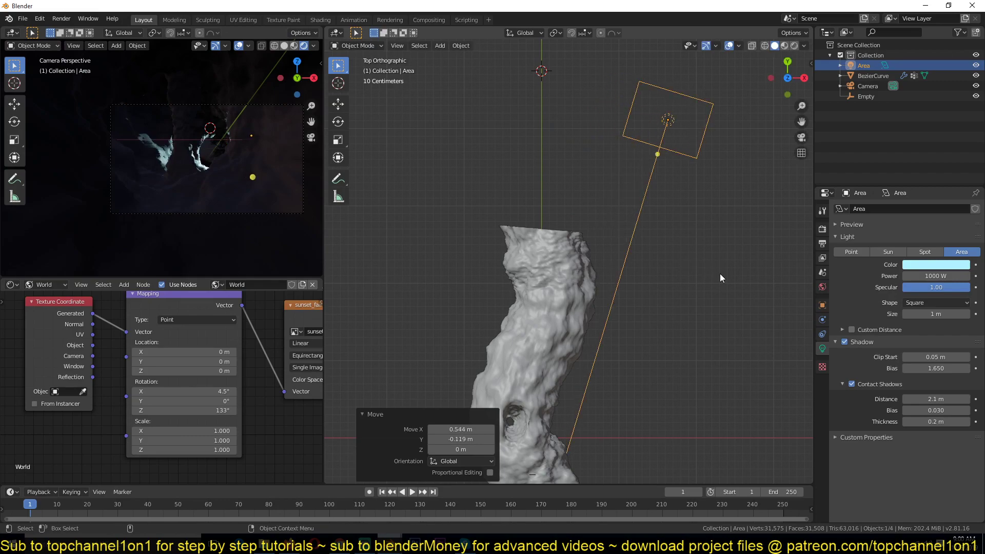
{"action": "key", "text": "g"}
{"action": "left_click", "coordinate": [709, 275]}
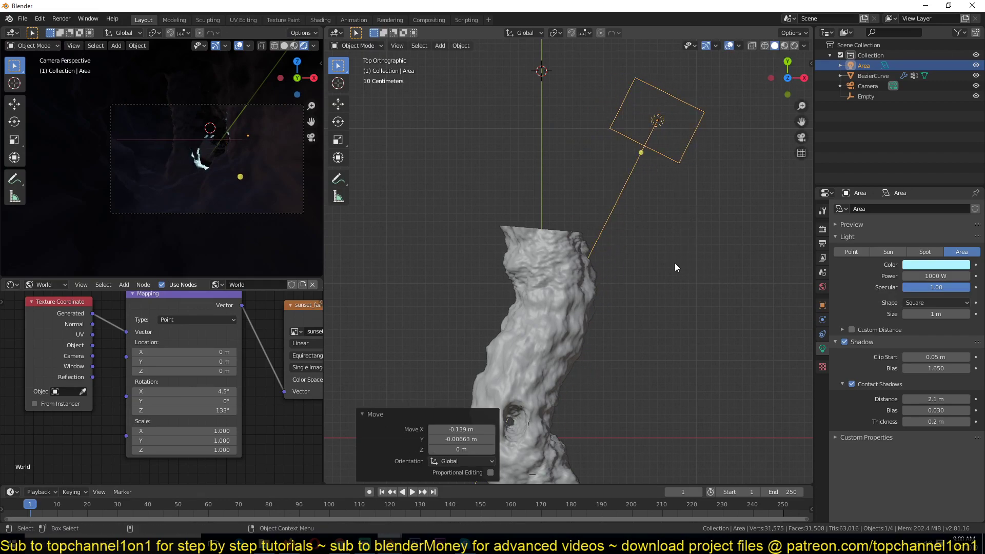
Angle the area light further toward the tunnel opening and shift it -0.113 m along X
{"action": "key", "text": "g"}
{"action": "key", "text": "x"}
{"action": "left_click", "coordinate": [663, 267]}
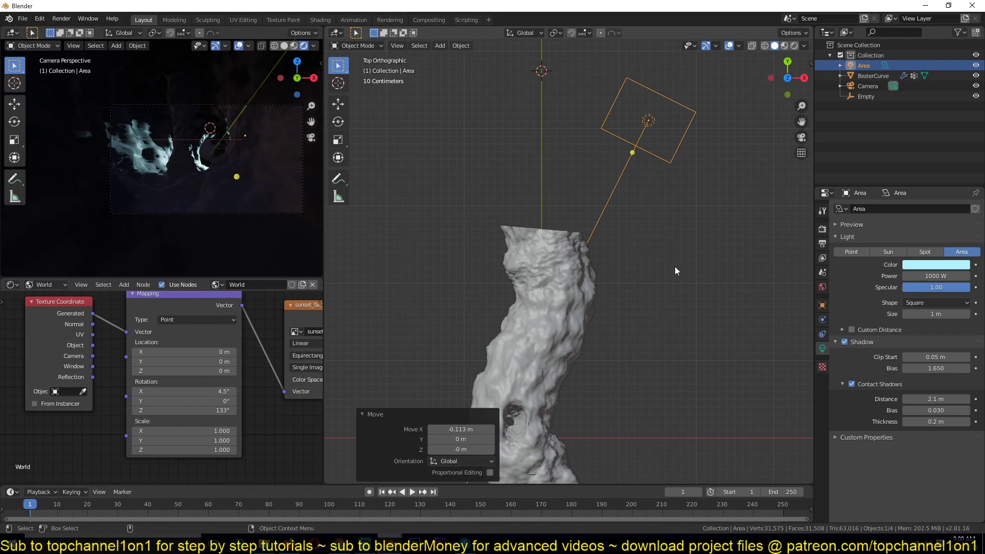
Raise the area light 0.155 m along the Z axis and check its aim at the tunnel opening
{"action": "scroll", "coordinate": [675, 266], "scroll_direction": "up", "scroll_amount": 3}
{"action": "middle_click_drag", "start_coordinate": [697, 282], "coordinate": [638, 246]}
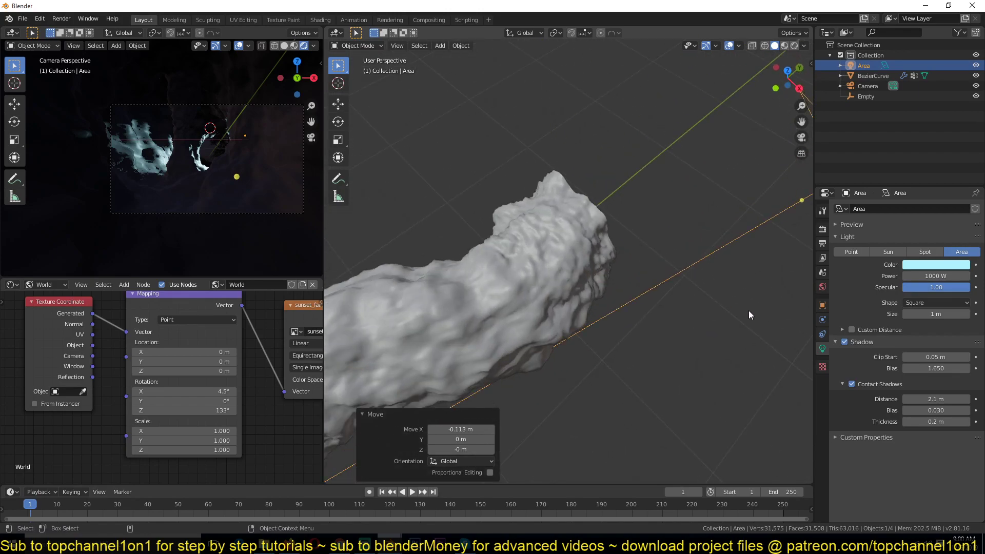
{"action": "middle_click_drag", "start_coordinate": [685, 288], "coordinate": [556, 214]}
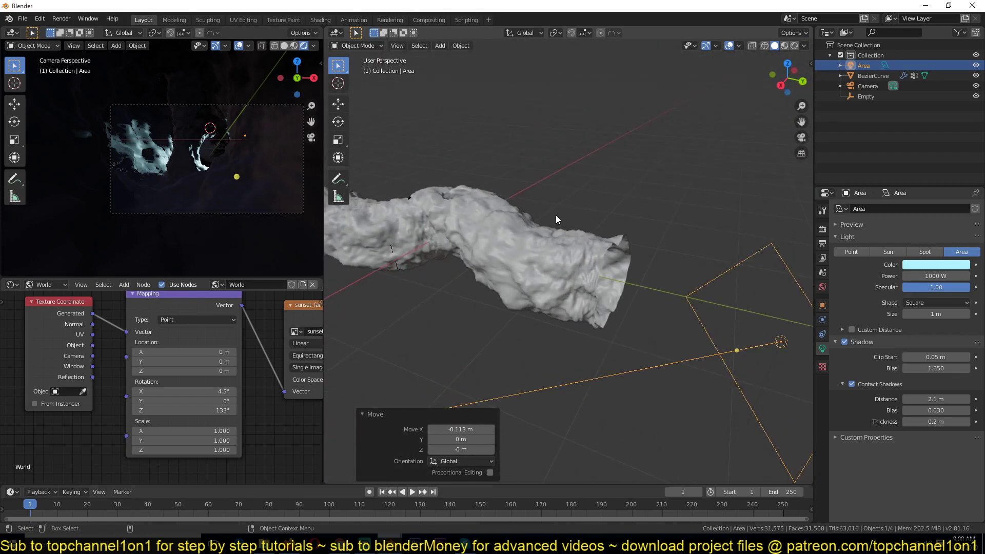
{"action": "key", "text": "g"}
{"action": "key", "text": "z"}
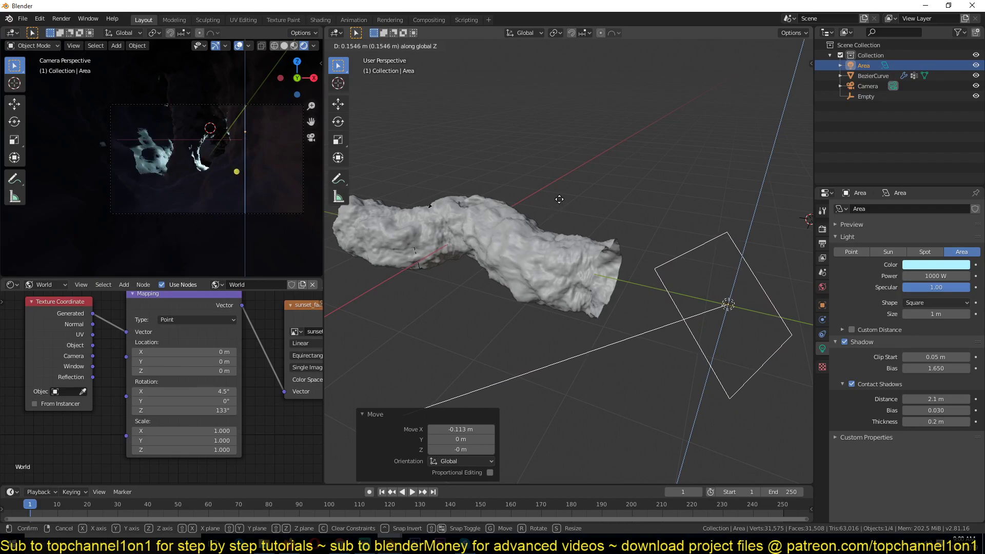
{"action": "left_click", "coordinate": [561, 203]}
{"action": "middle_click_drag", "start_coordinate": [590, 229], "coordinate": [556, 206]}
{"action": "scroll", "coordinate": [614, 228], "scroll_direction": "up", "scroll_amount": 2}
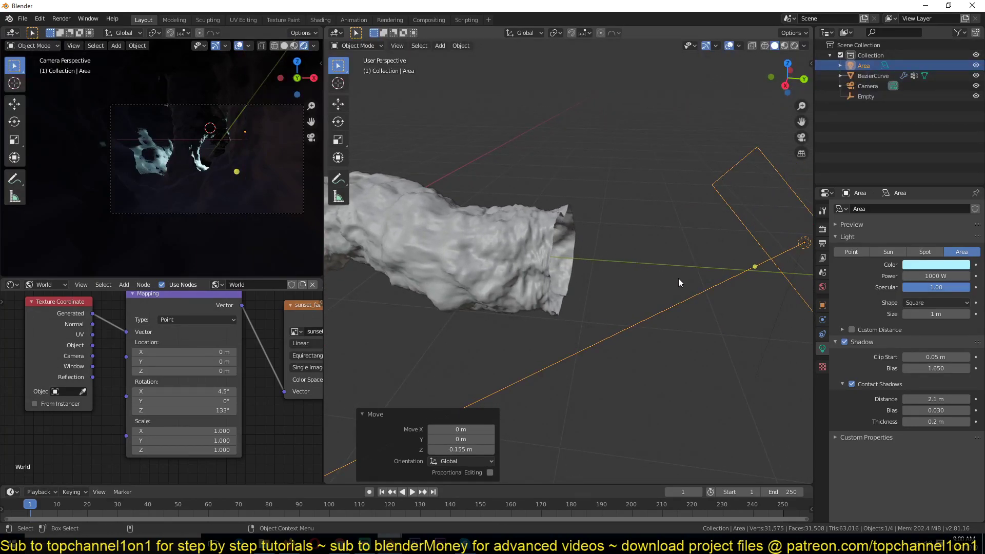
{"action": "scroll", "coordinate": [678, 279], "scroll_direction": "down", "scroll_amount": 2}
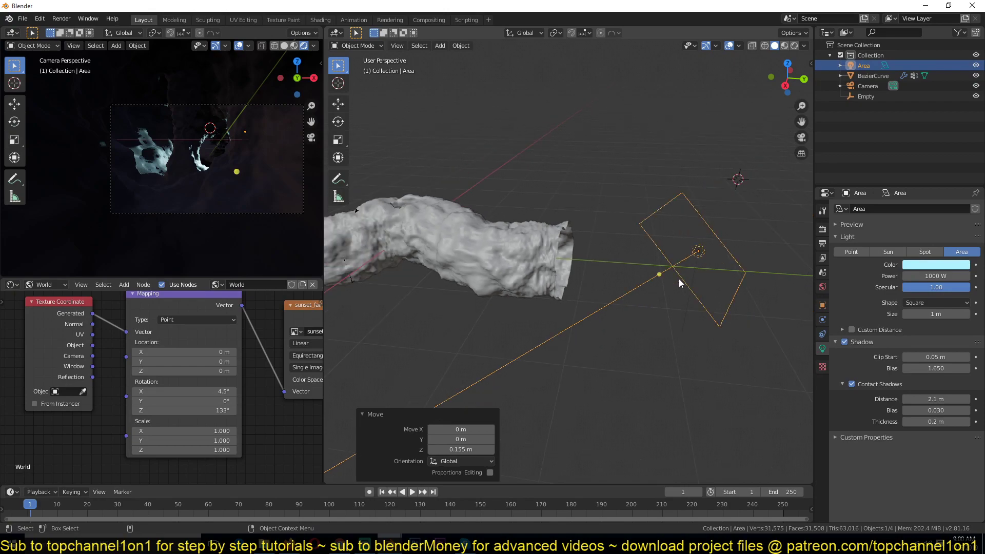
Change the area light's color to a darker, more saturated blue
{"action": "left_click", "coordinate": [924, 265]}
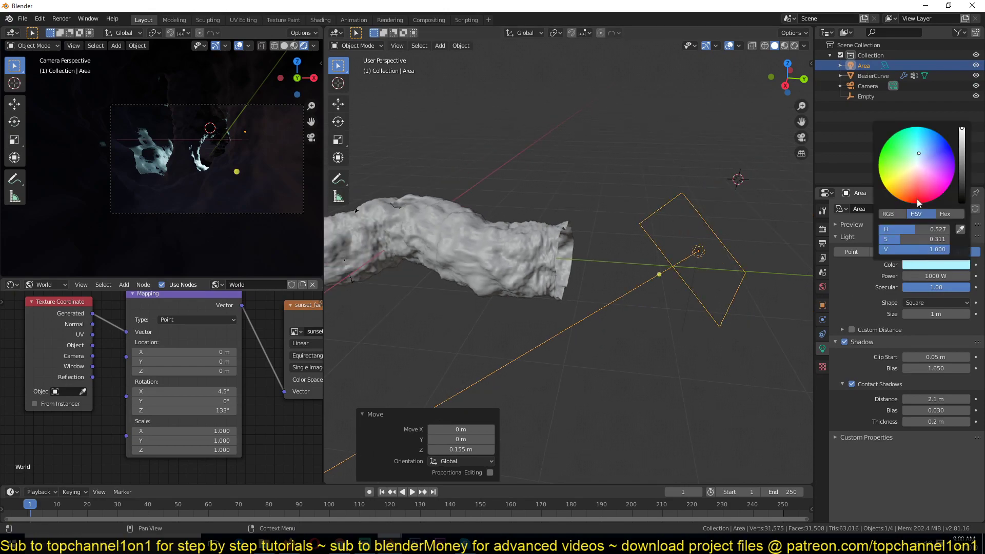
{"action": "left_click", "coordinate": [914, 157]}
{"action": "left_click", "coordinate": [926, 156]}
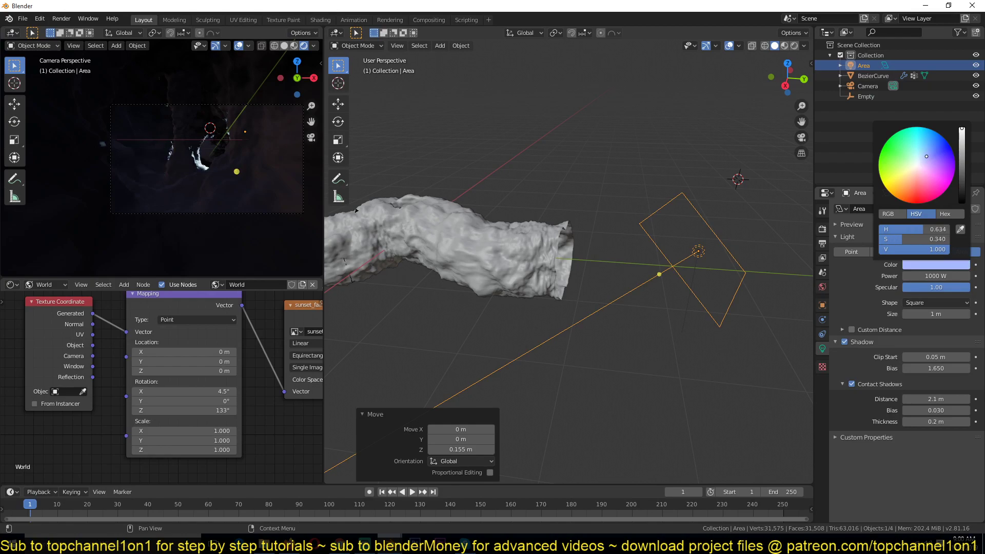
{"action": "mouse_move", "coordinate": [911, 155]}
{"action": "left_mouse_down"}
{"action": "mouse_move", "coordinate": [964, 149]}
{"action": "mouse_move", "coordinate": [964, 172]}
{"action": "left_mouse_up"}
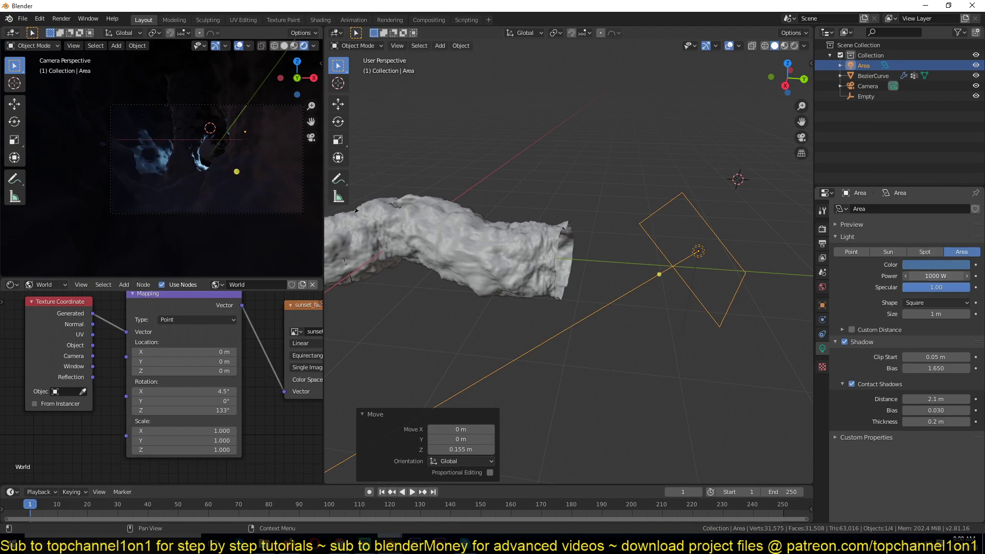
Set the area light's power to 700 W and deselect the light
{"action": "left_click", "coordinate": [937, 275]}
{"action": "key", "text": "Return"}
{"action": "left_click", "coordinate": [629, 183]}
Open the World surface settings of the sunset_fairway_4k.hdr environment
{"action": "middle_click_drag", "start_coordinate": [629, 183], "coordinate": [745, 209]}
{"action": "scroll", "coordinate": [694, 194], "scroll_direction": "up", "scroll_amount": 2}
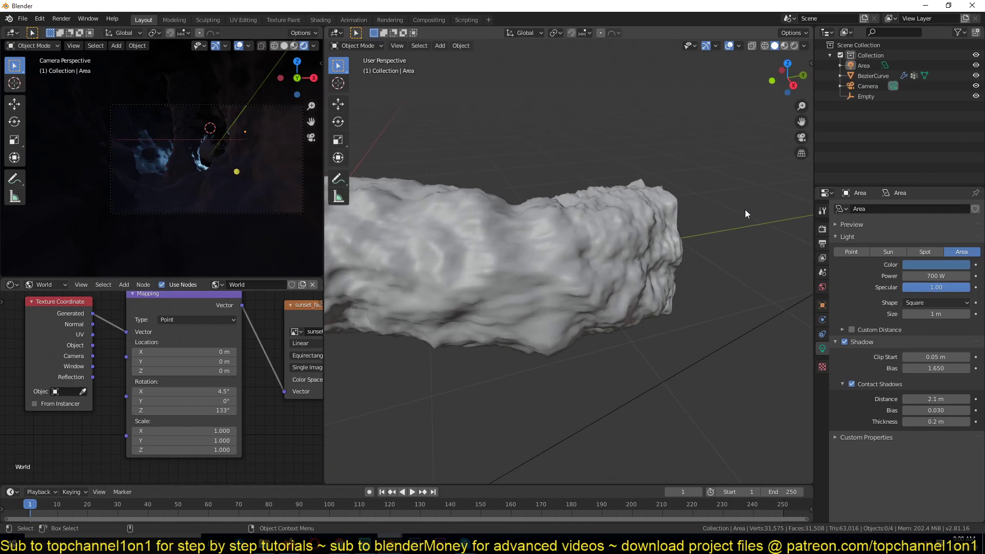
{"action": "left_click", "coordinate": [822, 287]}
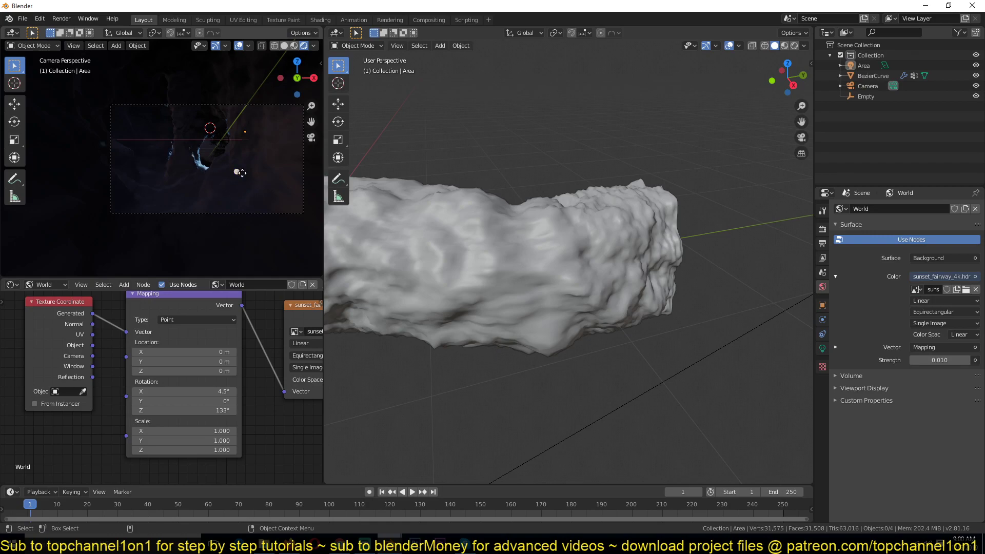
{"action": "key", "text": "Escape"}
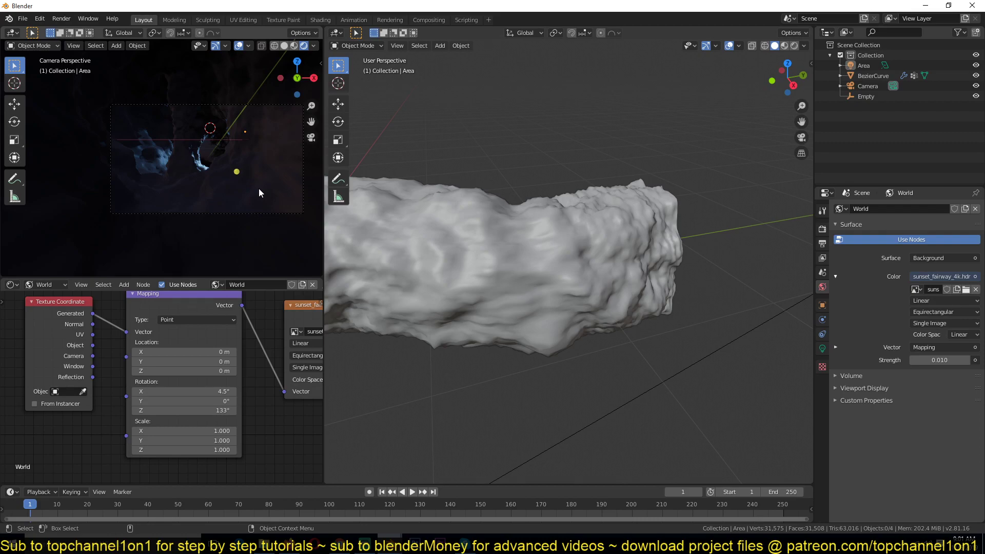
Examine the cave tunnel's outer surface, existing openings and light placement from several sides
{"action": "middle_click_drag", "start_coordinate": [462, 216], "coordinate": [433, 239]}
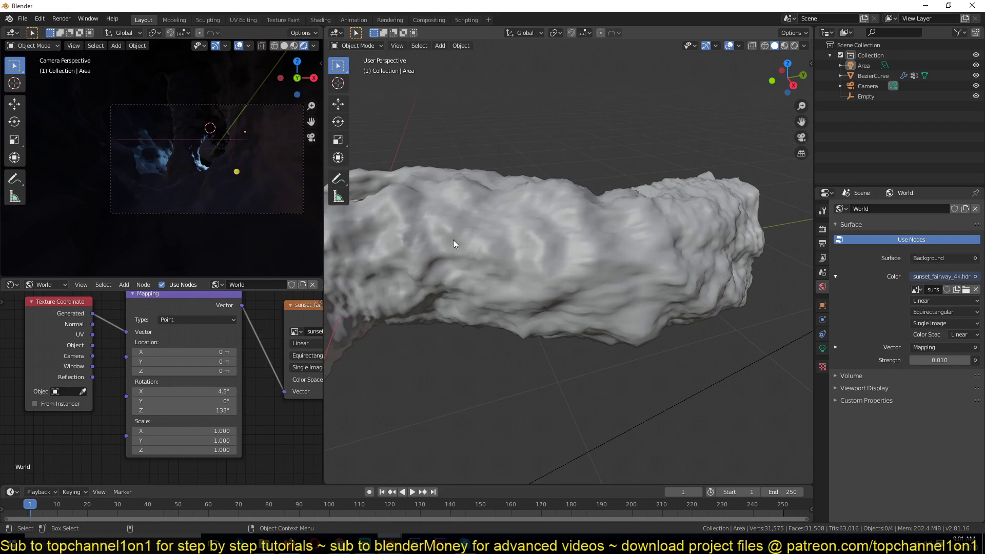
{"action": "left_click", "coordinate": [454, 239]}
{"action": "middle_click_drag", "start_coordinate": [545, 203], "coordinate": [591, 220]}
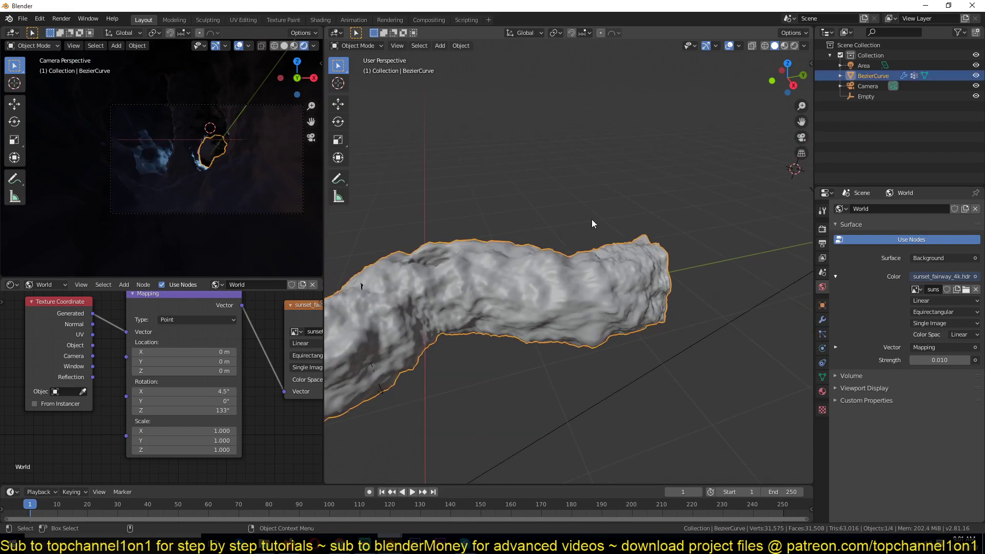
{"action": "left_click", "coordinate": [592, 219]}
{"action": "middle_click_drag", "start_coordinate": [657, 222], "coordinate": [590, 266]}
{"action": "scroll", "coordinate": [593, 284], "scroll_direction": "down", "scroll_amount": 2}
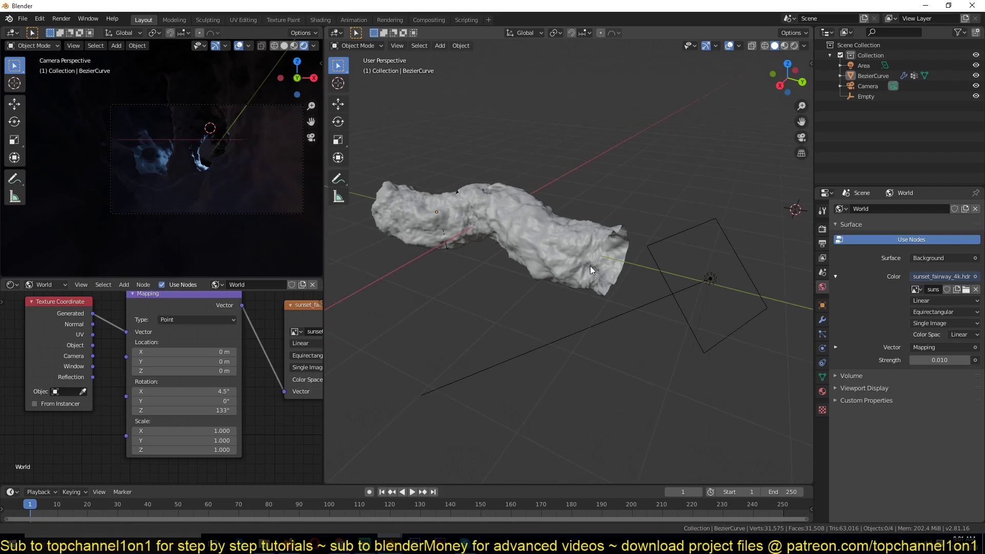
{"action": "middle_click_drag", "start_coordinate": [538, 248], "coordinate": [629, 255]}
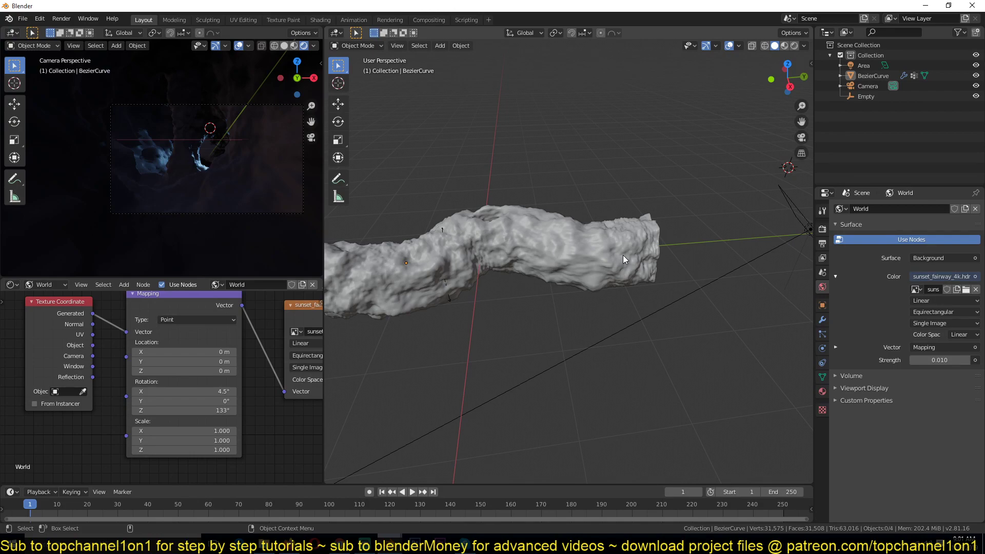
{"action": "middle_click_drag", "start_coordinate": [623, 254], "coordinate": [673, 258]}
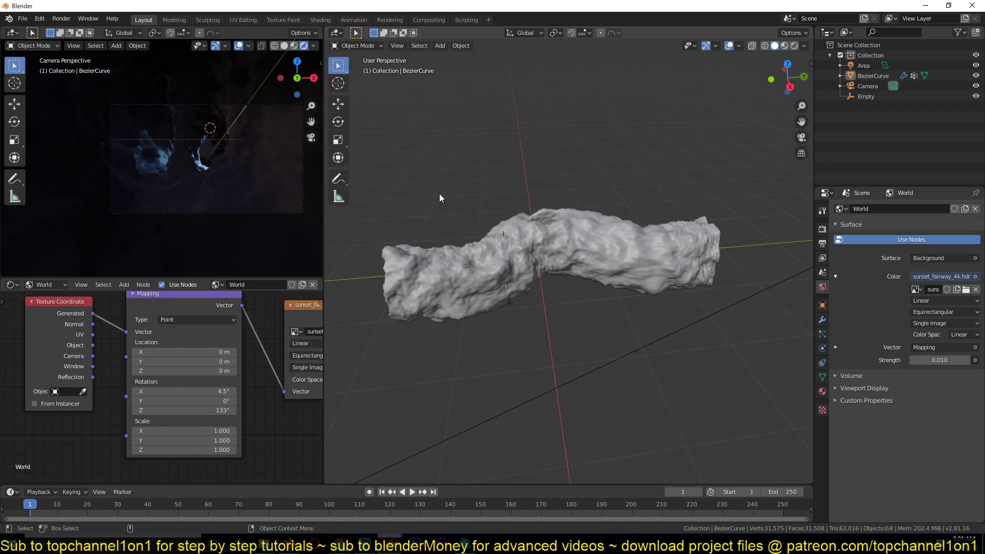
Move the camera slightly to reframe the tunnel opening and view the lit area up close
{"action": "left_click", "coordinate": [232, 104]}
{"action": "key", "text": "g"}
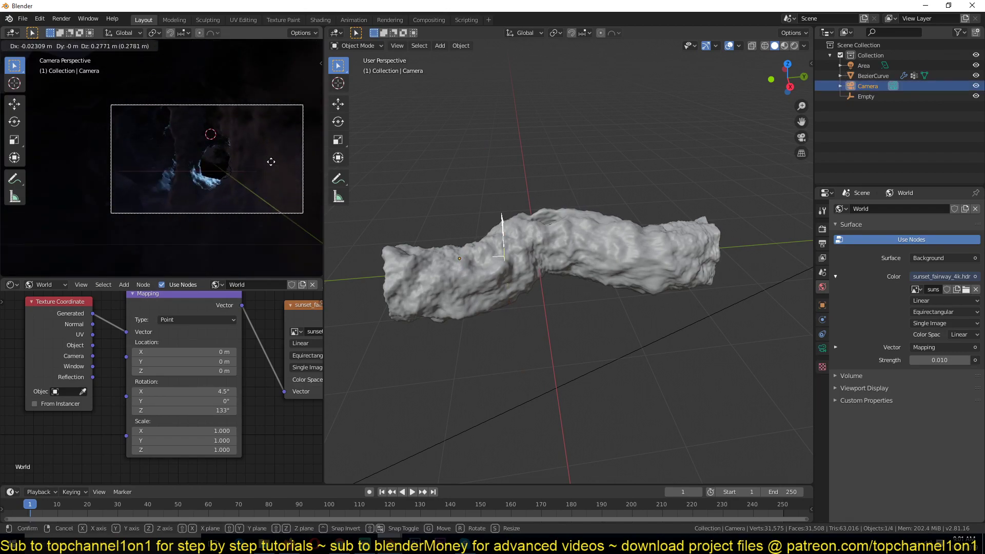
{"action": "left_click", "coordinate": [269, 166]}
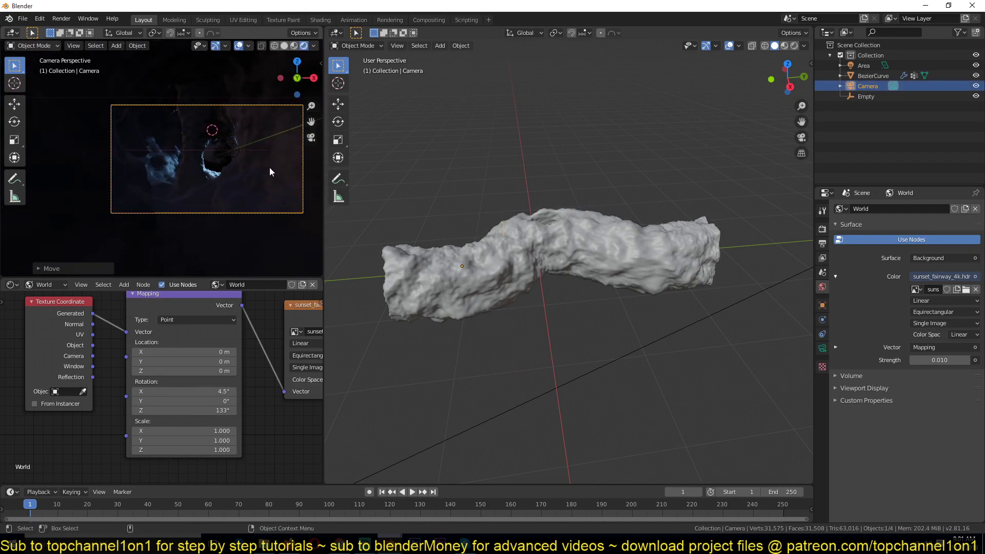
{"action": "scroll", "coordinate": [271, 175], "scroll_direction": "up", "scroll_amount": 2}
{"action": "middle_click_drag", "start_coordinate": [273, 184], "coordinate": [205, 167], "text": "shift"}
{"action": "scroll", "coordinate": [228, 183], "scroll_direction": "up", "scroll_amount": 2}
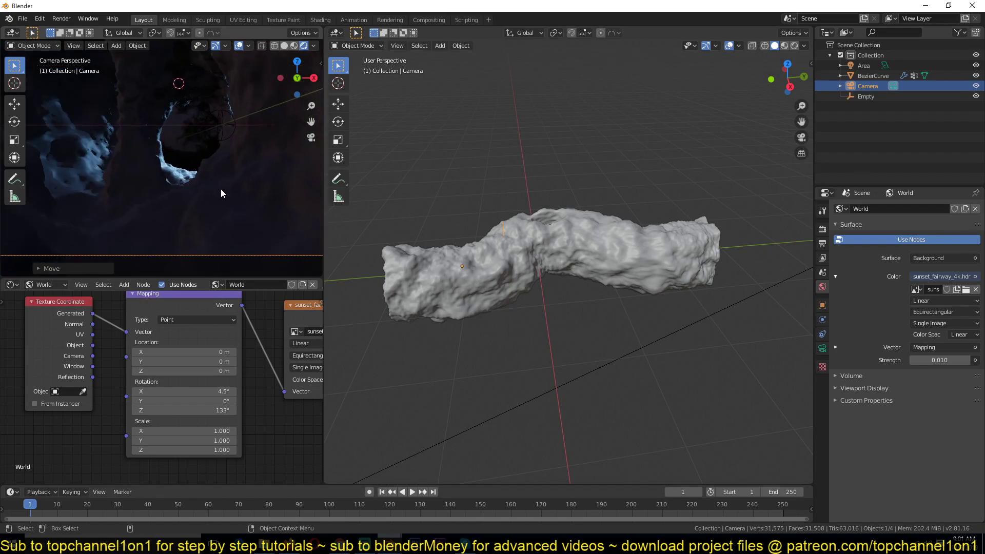
In the tunnel mesh, select a vertex between the existing hole and the lit end, and grow the selection to its four surrounding faces
{"action": "scroll", "coordinate": [512, 246], "scroll_direction": "up", "scroll_amount": 3}
{"action": "middle_click_drag", "start_coordinate": [512, 246], "coordinate": [483, 220]}
{"action": "left_click", "coordinate": [530, 241]}
{"action": "key", "text": "Tab"}
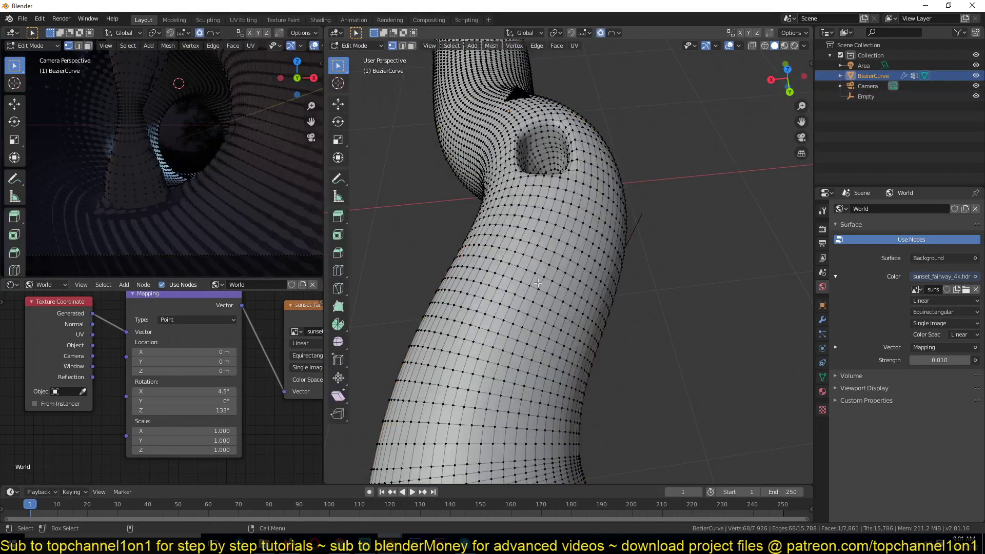
{"action": "middle_click_drag", "start_coordinate": [537, 283], "coordinate": [594, 276]}
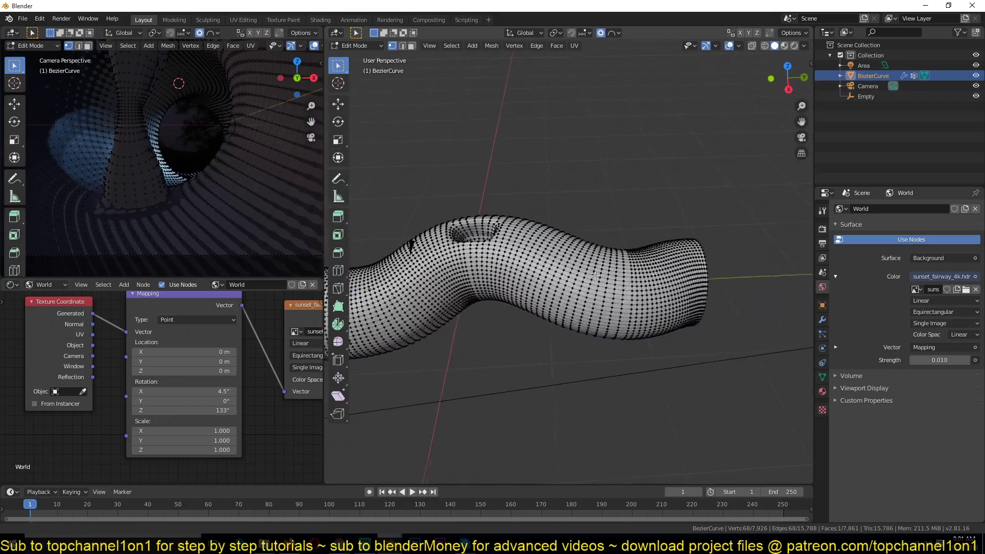
{"action": "scroll", "coordinate": [594, 275], "scroll_direction": "up", "scroll_amount": 4}
{"action": "left_click", "coordinate": [588, 279]}
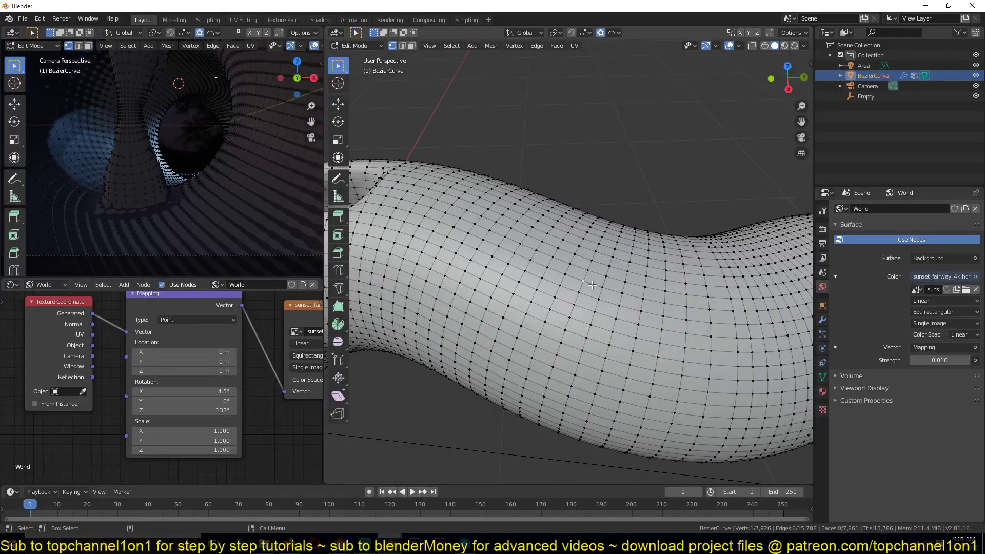
{"action": "key", "text": "ctrl+KP_Add"}
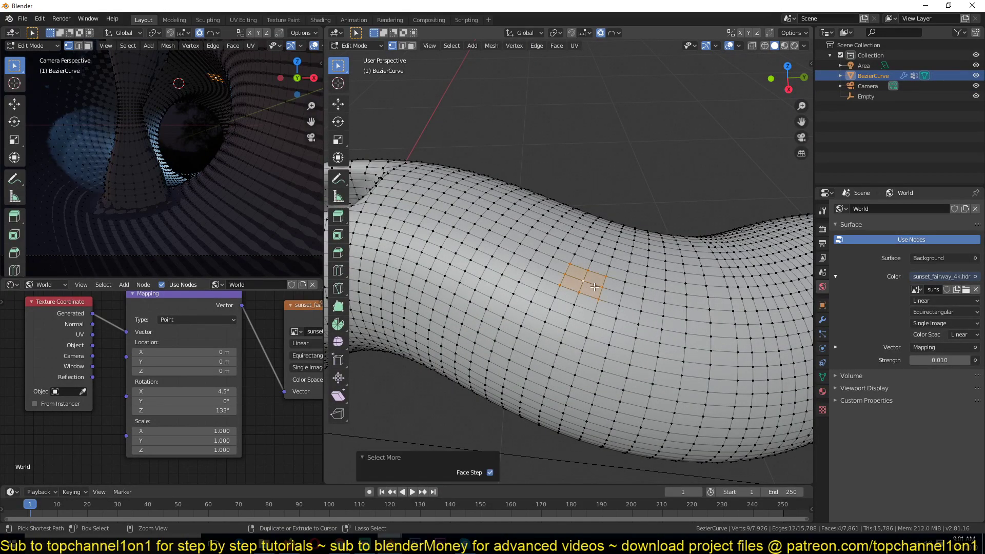
Turn off proportional editing so transforms affect only the selected four-face patch
{"action": "scroll", "coordinate": [590, 272], "scroll_direction": "up", "scroll_amount": 6}
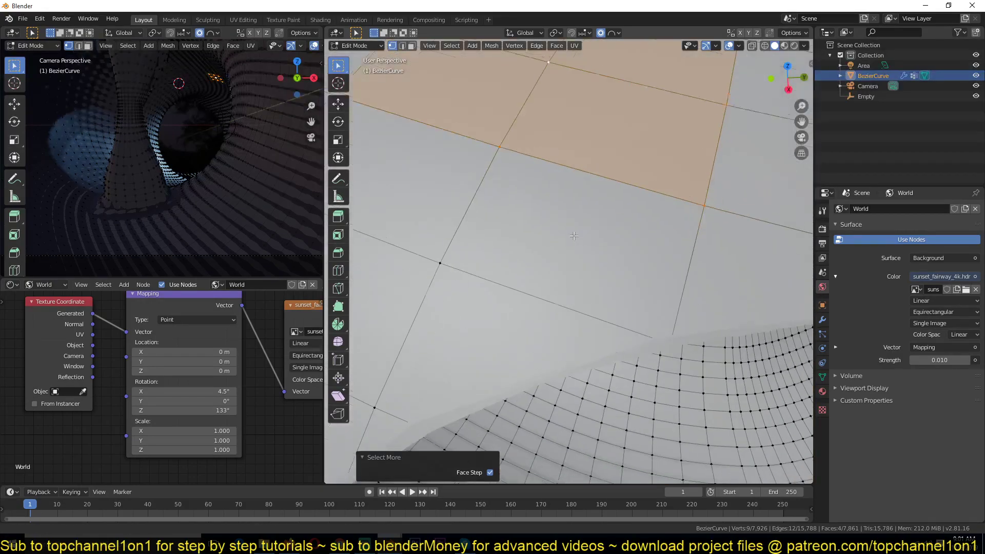
{"action": "scroll", "coordinate": [573, 235], "scroll_direction": "down", "scroll_amount": 2}
{"action": "key", "text": "g"}
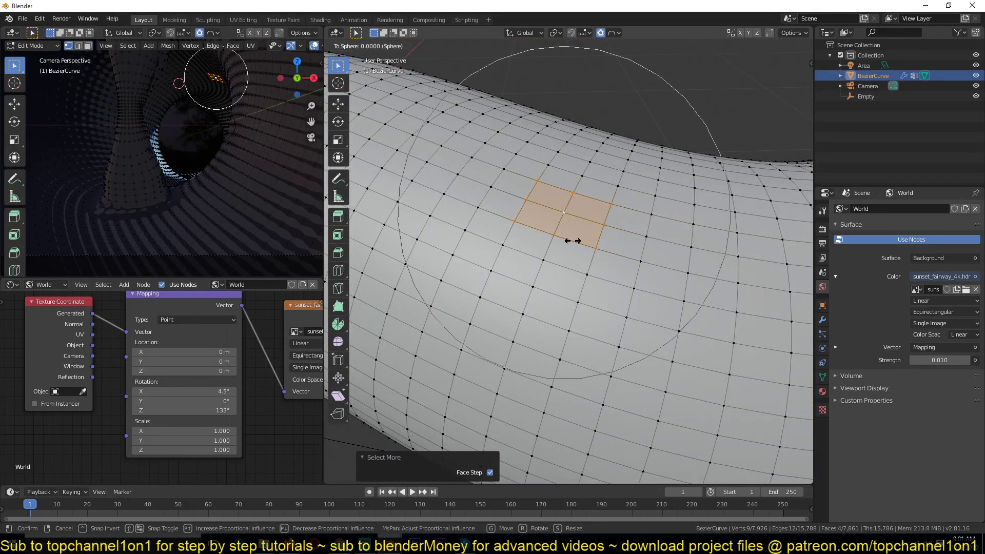
{"action": "key", "text": "Escape"}
{"action": "key", "text": "o"}
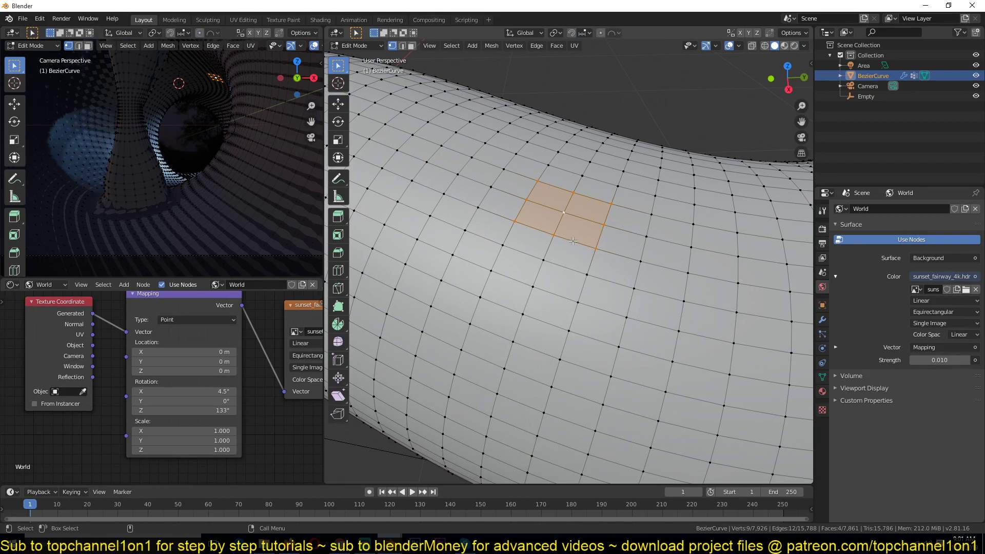
Round the selected patch into a circle using To Sphere with a factor of 1
{"action": "key", "text": "g"}
{"action": "key", "text": "Escape"}
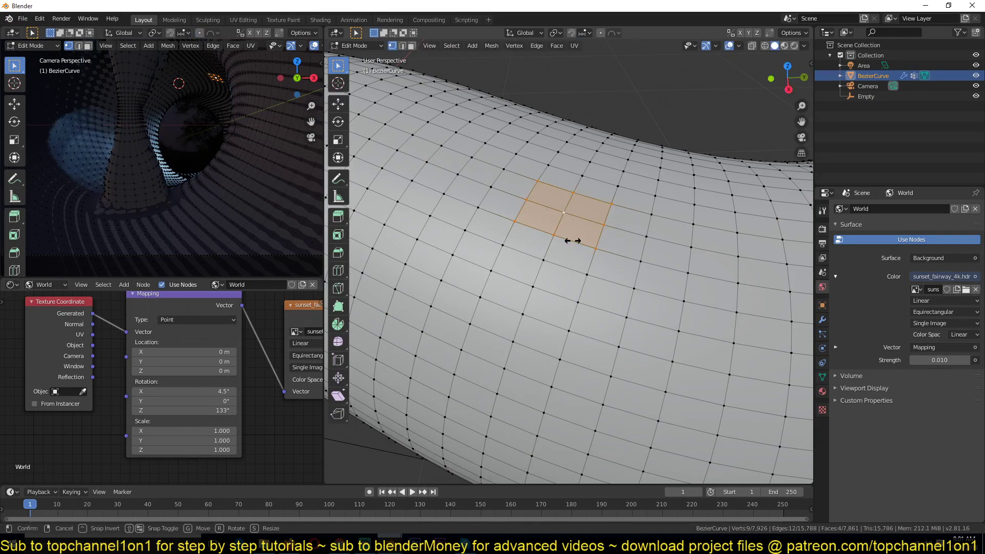
{"action": "right_click", "coordinate": [585, 235]}
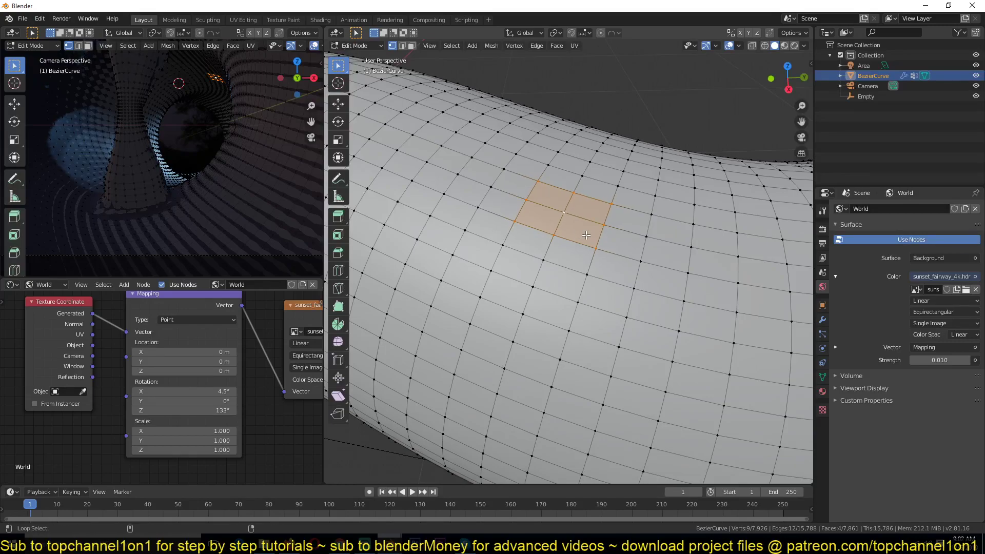
{"action": "key", "text": "alt+shift+s"}
{"action": "key", "text": "1"}
{"action": "left_click", "coordinate": [585, 235]}
{"action": "key", "text": "ctrl+z"}
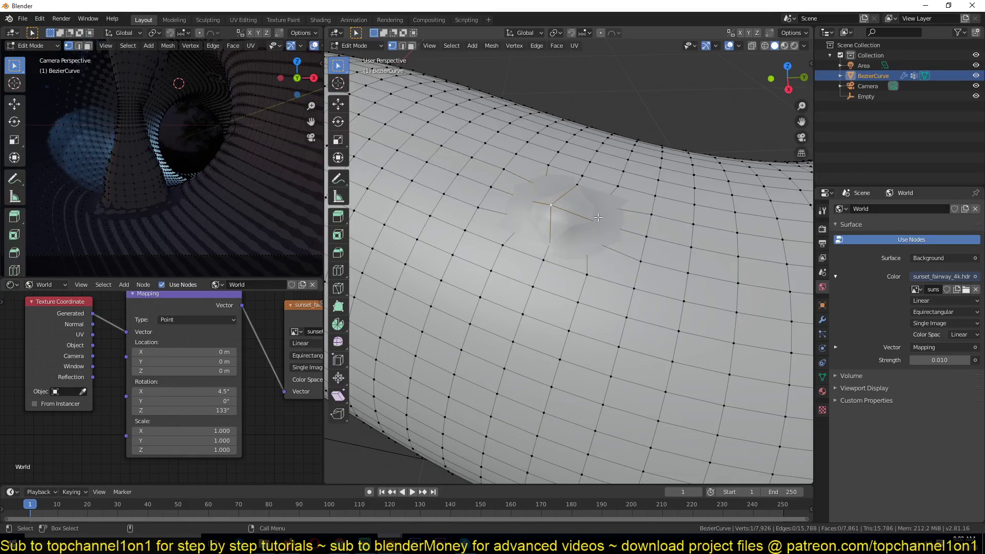
Delete the rounded patch's centre vertex and fill the surrounding edge ring with a single face
{"action": "key", "text": "x"}
{"action": "left_click", "coordinate": [596, 220]}
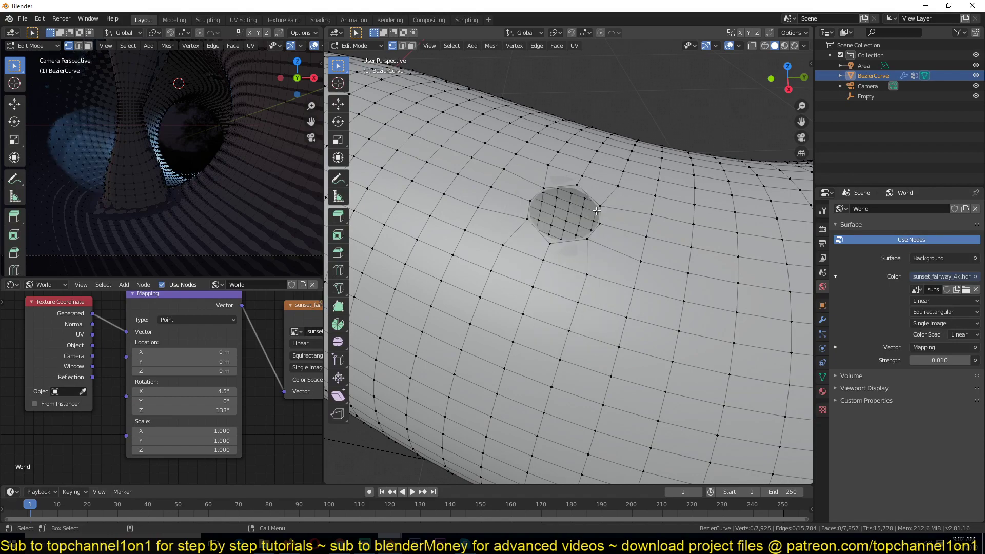
{"action": "left_click", "coordinate": [594, 204], "text": "alt"}
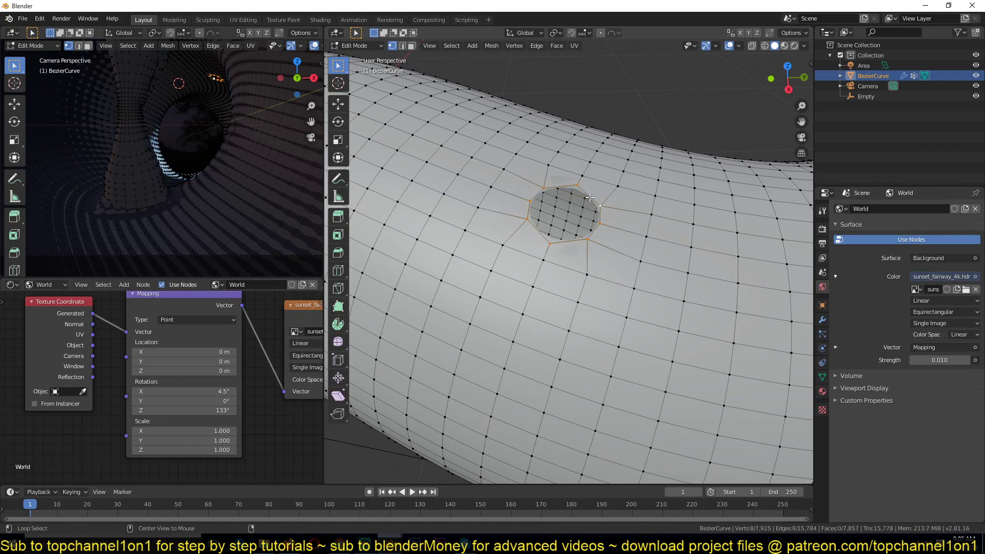
{"action": "key", "text": "f"}
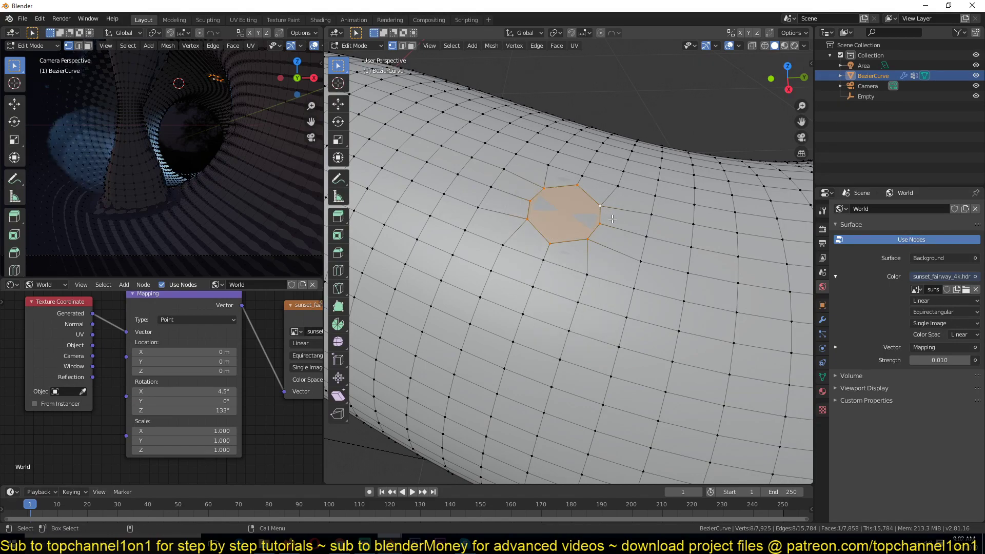
Extrude the new face outward 0.0521 m, delete its end face to leave an open hole, and deselect the tunnel in Object Mode
{"action": "middle_click_drag", "start_coordinate": [612, 218], "coordinate": [574, 195]}
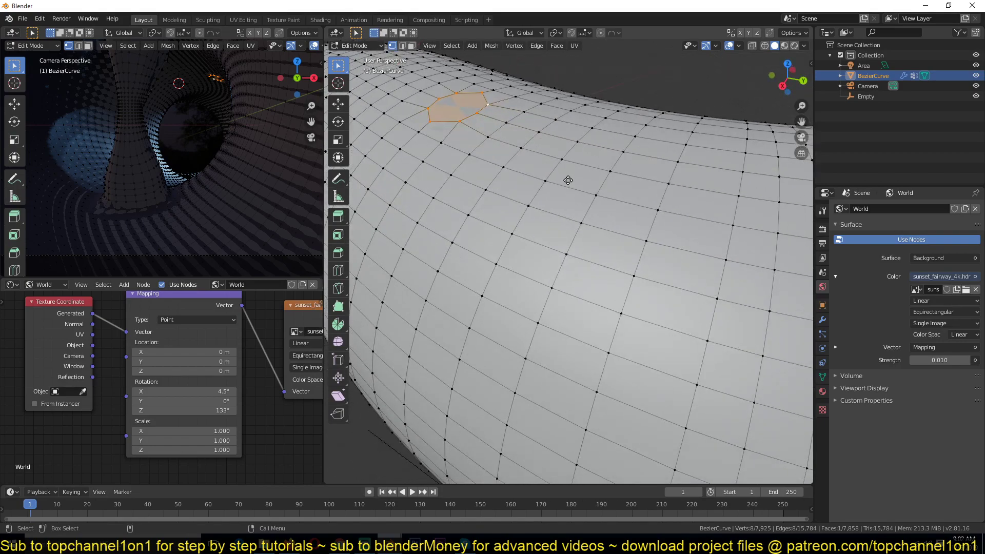
{"action": "key", "text": "e"}
{"action": "left_click", "coordinate": [564, 163]}
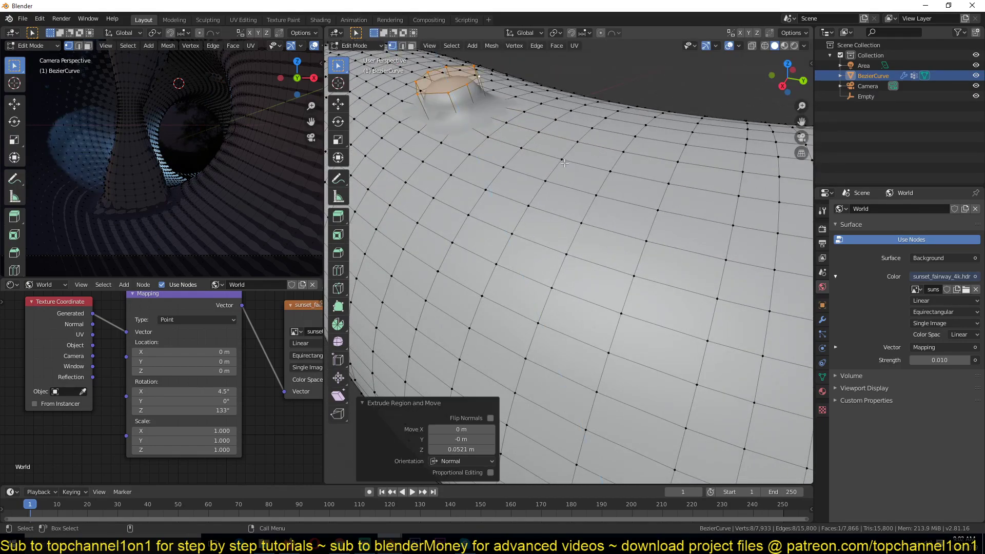
{"action": "key", "text": "x"}
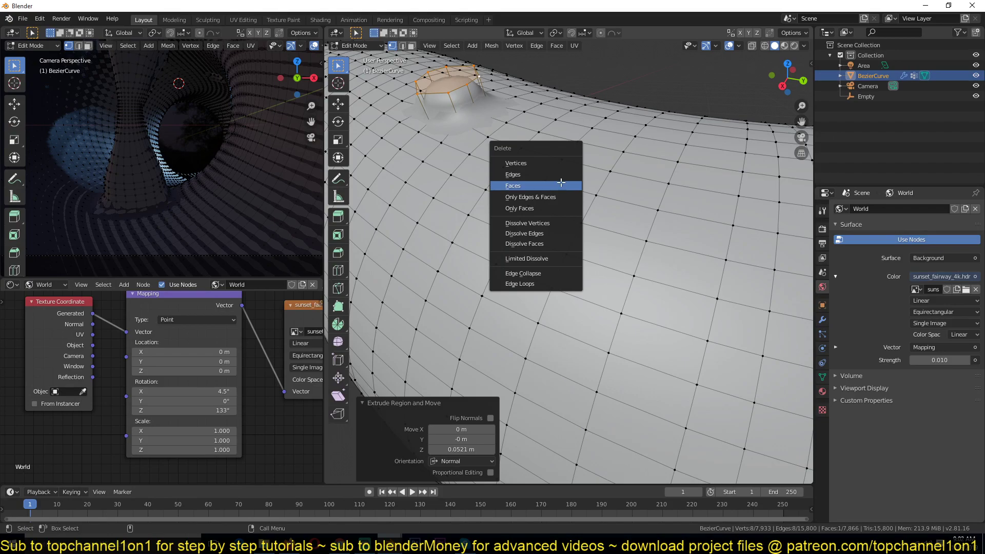
{"action": "left_click", "coordinate": [561, 185]}
{"action": "key", "text": "Tab"}
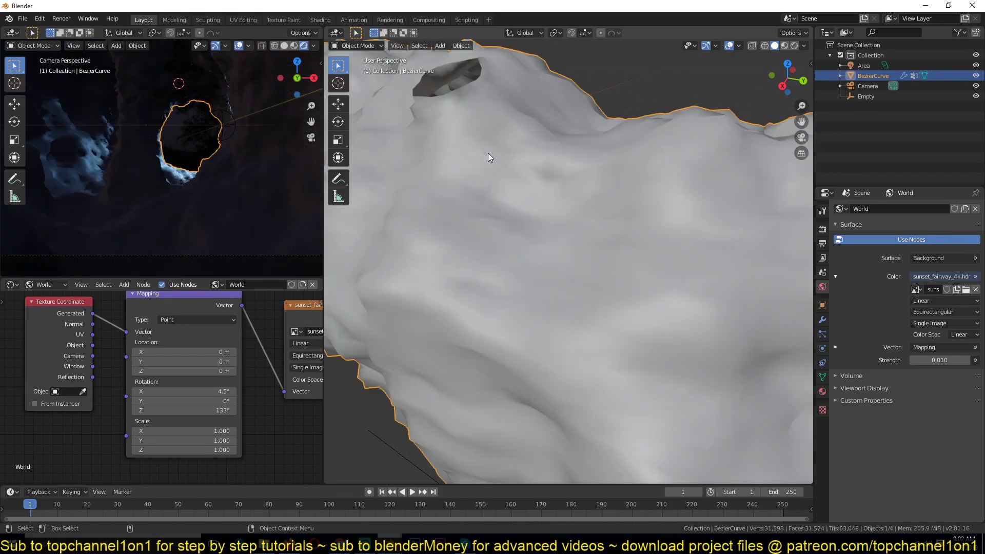
{"action": "middle_click_drag", "start_coordinate": [488, 152], "coordinate": [674, 199]}
{"action": "key", "text": "alt+a"}
Add a spot light above the tunnel at about X 0.267 m, Y 4.75 m, Z 0.939 m and rotate it 30.8° in the front view
{"action": "scroll", "coordinate": [525, 178], "scroll_direction": "down", "scroll_amount": 6}
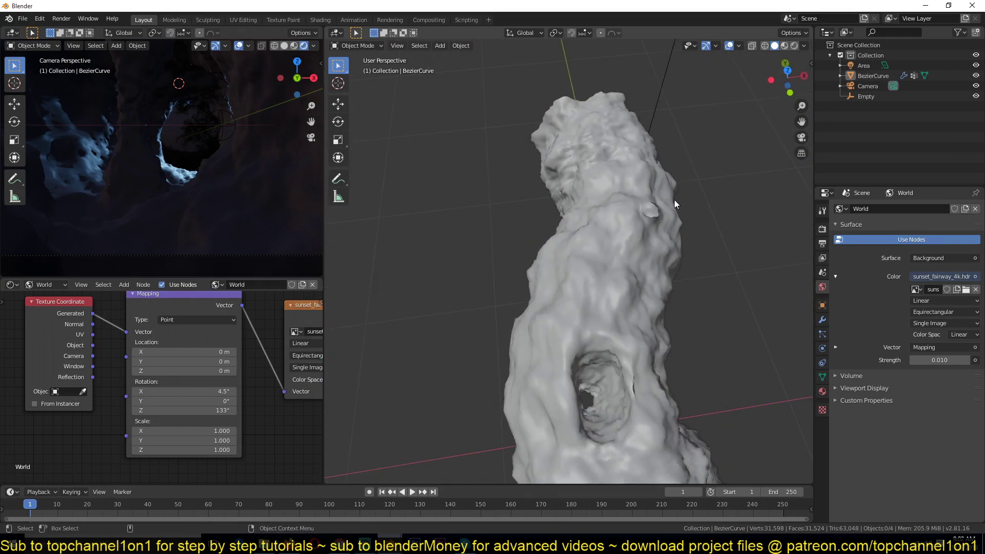
{"action": "scroll", "coordinate": [674, 199], "scroll_direction": "up", "scroll_amount": 2}
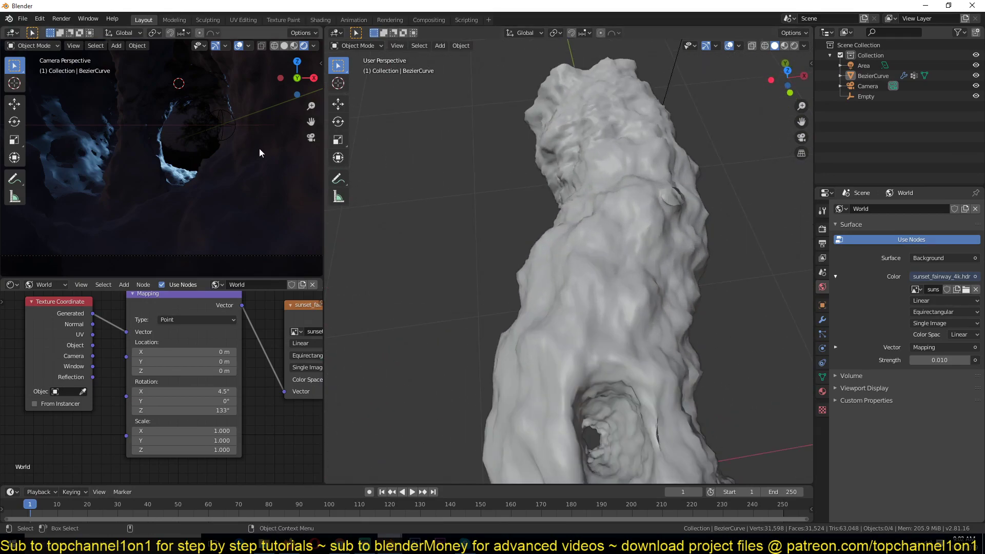
{"action": "middle_click_drag", "start_coordinate": [705, 184], "coordinate": [638, 257]}
{"action": "scroll", "coordinate": [649, 212], "scroll_direction": "down", "scroll_amount": 5}
{"action": "key", "text": "KP_1"}
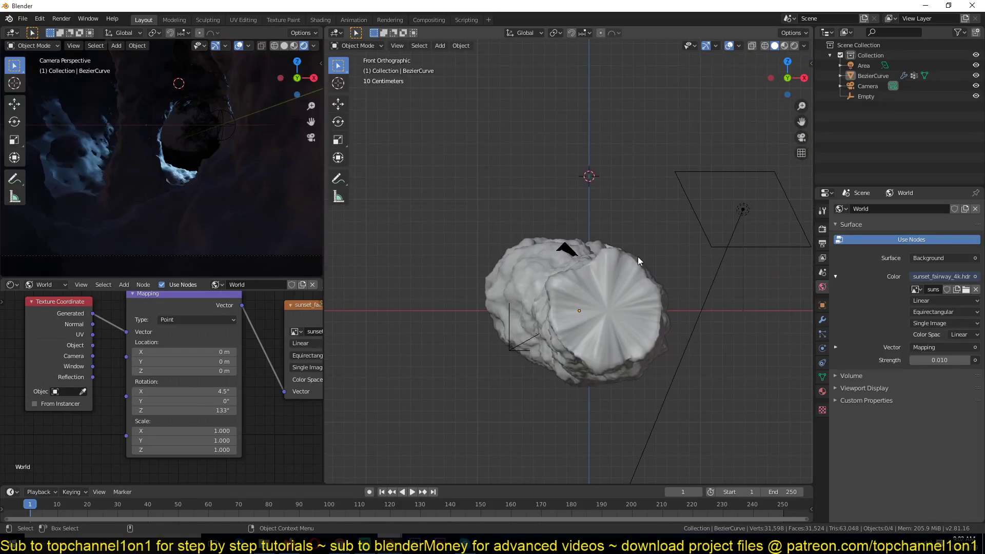
{"action": "scroll", "coordinate": [639, 256], "scroll_direction": "up", "scroll_amount": 4}
{"action": "key", "text": "shift+a"}
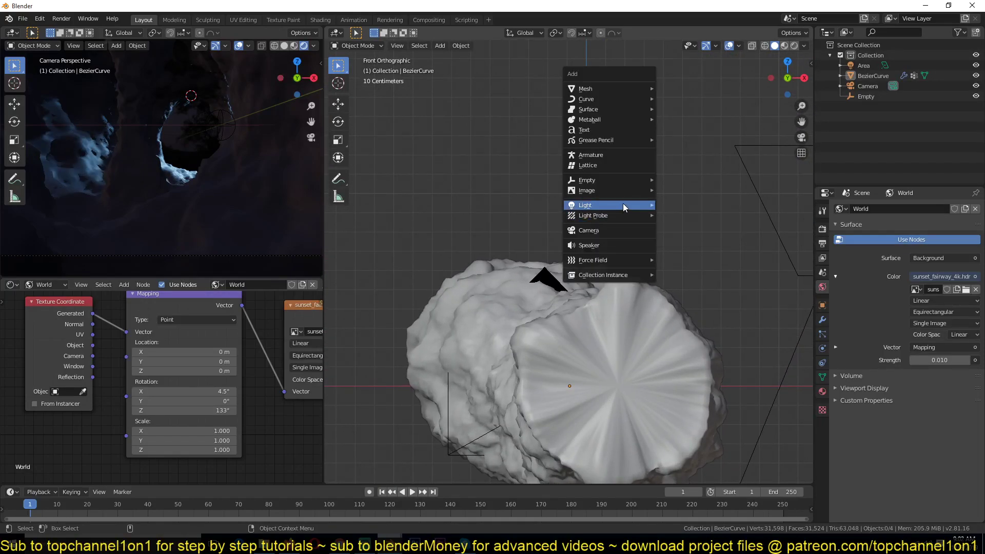
{"action": "mouse_move", "coordinate": [623, 205]}
{"action": "left_click", "coordinate": [699, 228]}
{"action": "key", "text": "r"}
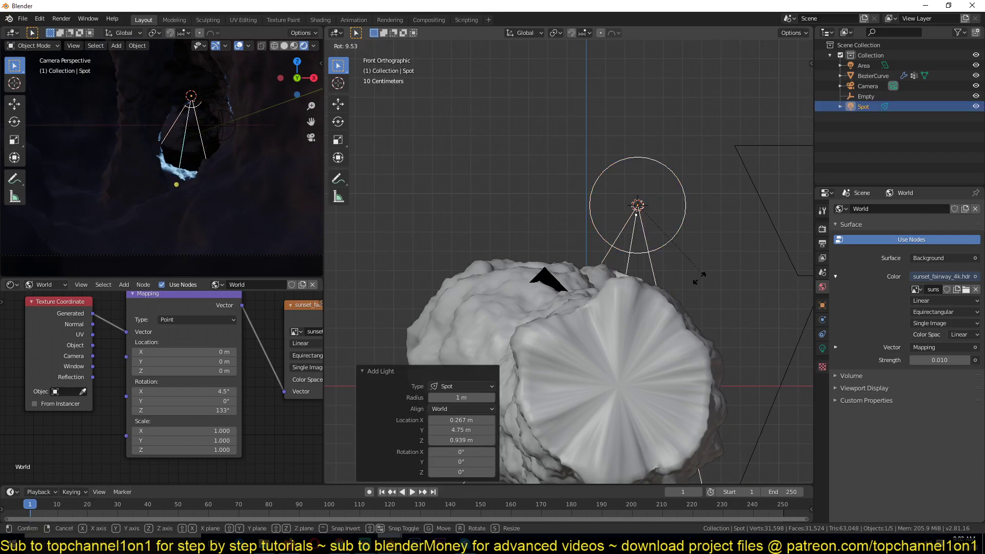
{"action": "left_click", "coordinate": [669, 287]}
Move the spot light about -3.4 m along Y in the top view, placing it over the tunnel's new hole
{"action": "key", "text": "KP_7"}
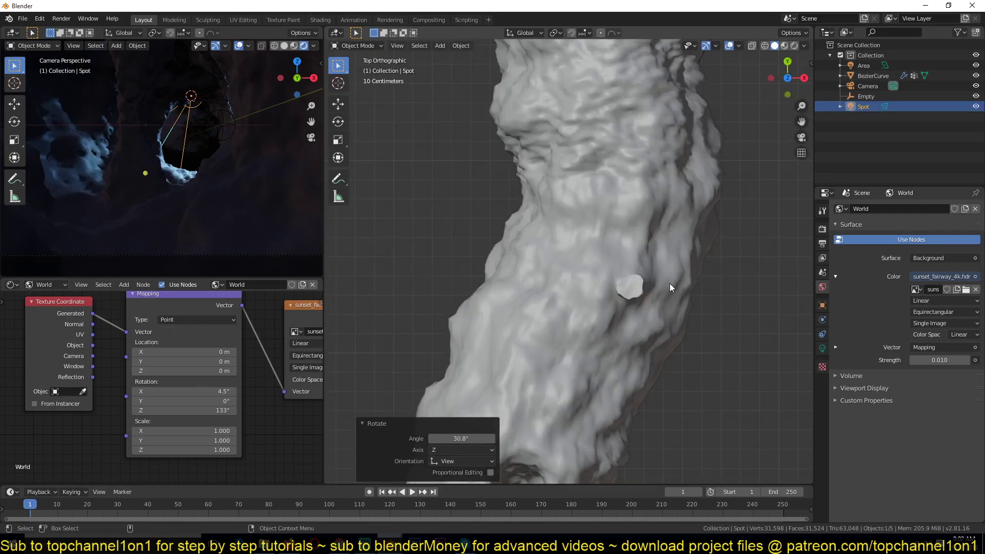
{"action": "scroll", "coordinate": [669, 283], "scroll_direction": "down", "scroll_amount": 6}
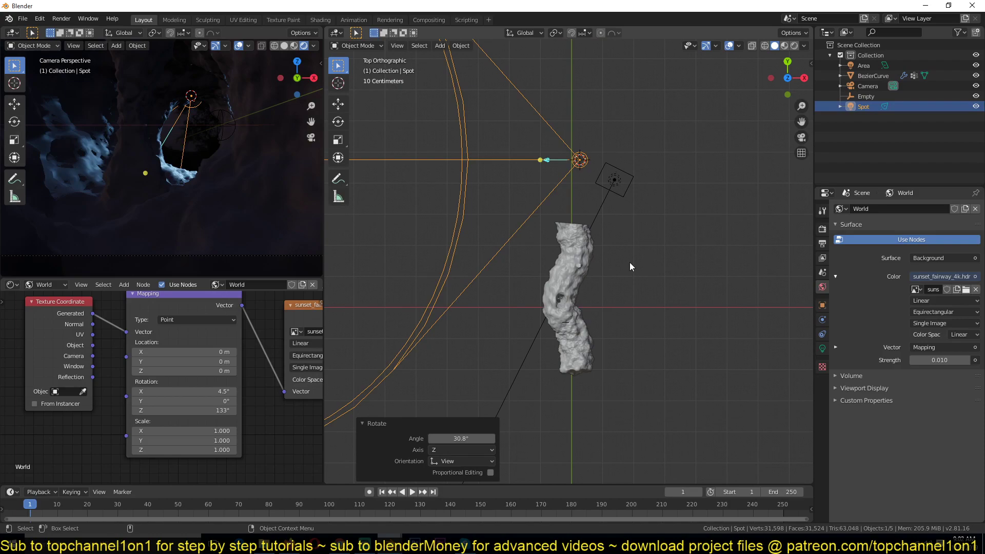
{"action": "key", "text": "g"}
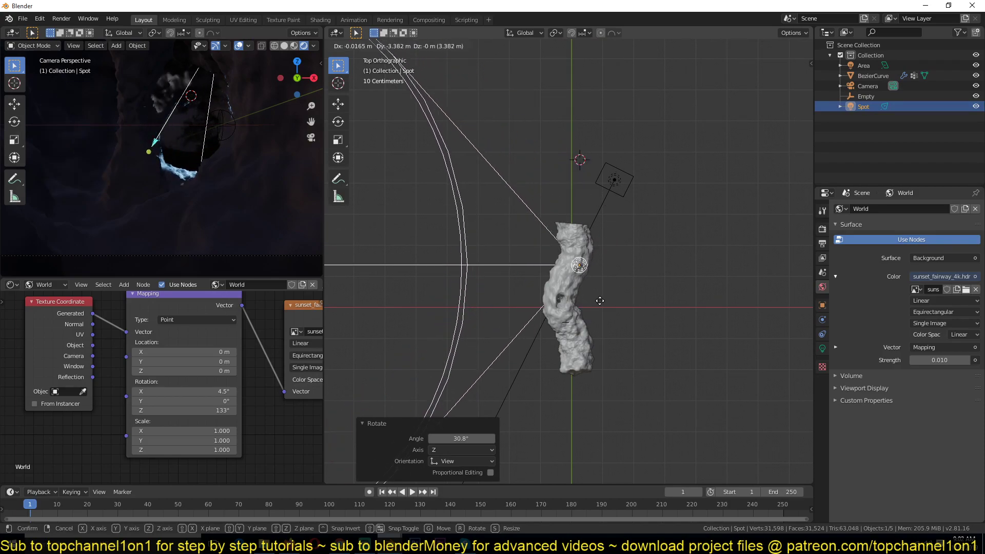
{"action": "left_click", "coordinate": [599, 301]}
Rotate the spot light -12.5° in the front view so it points more steeply down toward the tunnel
{"action": "key", "text": "KP_1"}
{"action": "middle_click_drag", "start_coordinate": [600, 301], "coordinate": [619, 298]}
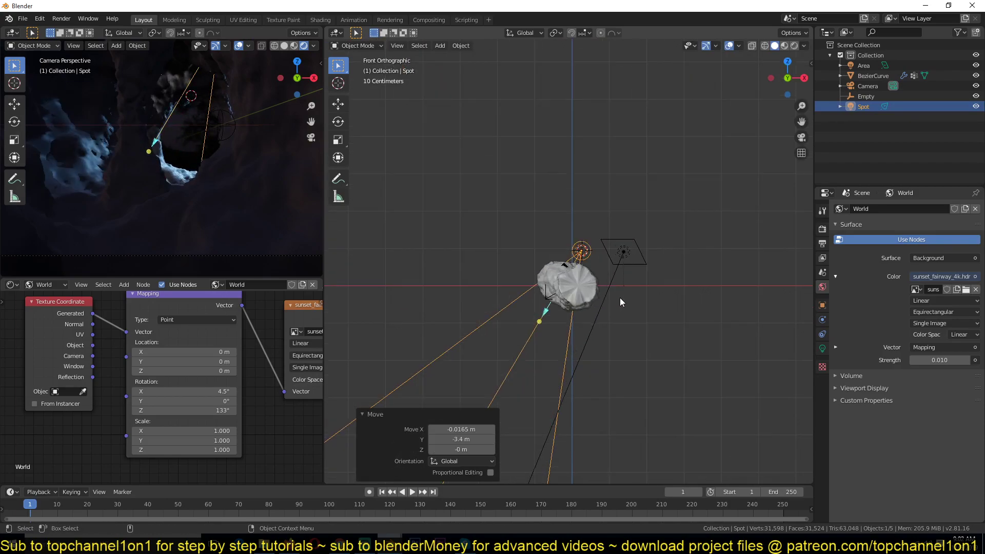
{"action": "key", "text": "KP_Decimal"}
{"action": "key", "text": "KP_1"}
{"action": "key", "text": "r"}
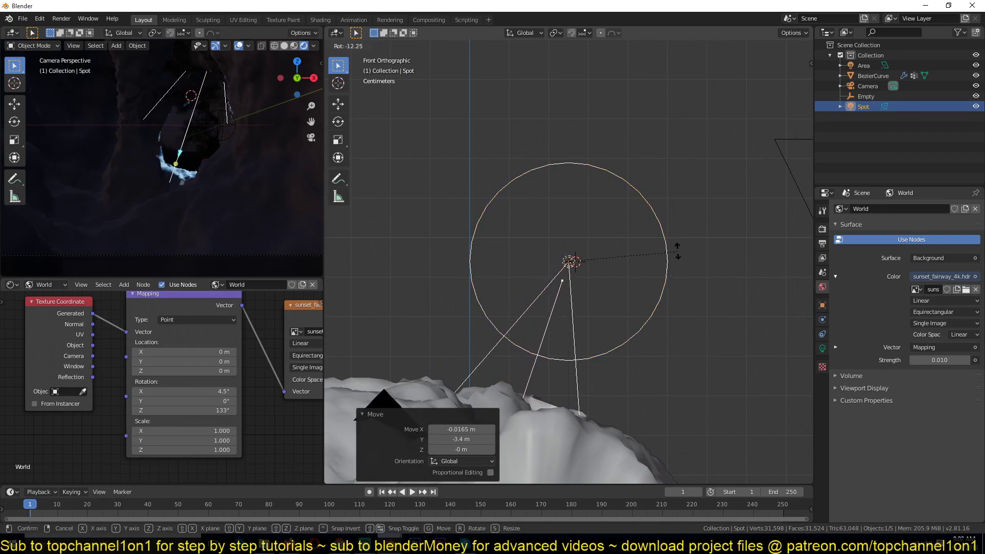
{"action": "left_click", "coordinate": [678, 251]}
Move the spot light 0.309 m along its local Z axis, farther from the tunnel's ceiling hole
{"action": "key", "text": "KP_7"}
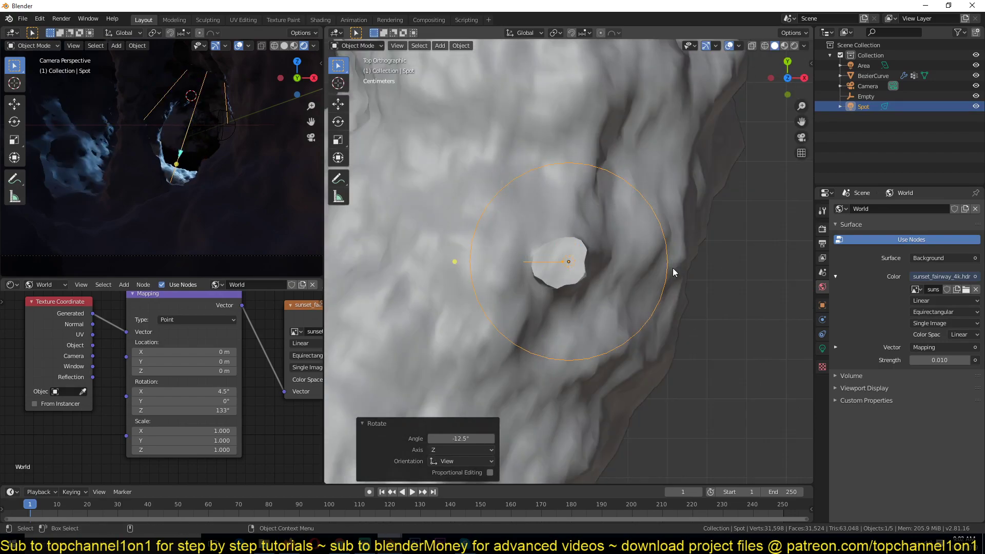
{"action": "scroll", "coordinate": [672, 268], "scroll_direction": "down", "scroll_amount": 4}
{"action": "key", "text": "KP_3"}
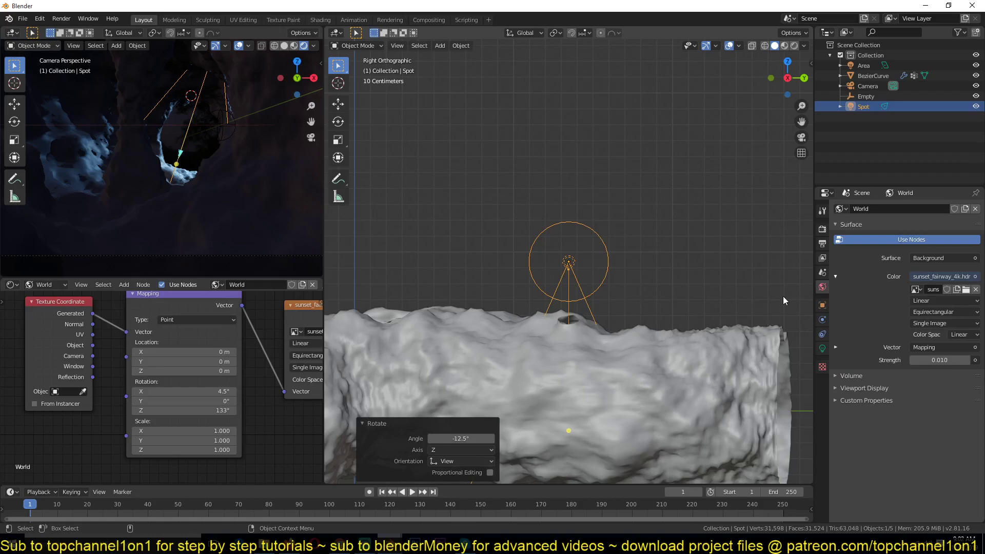
{"action": "key", "text": "KP_1"}
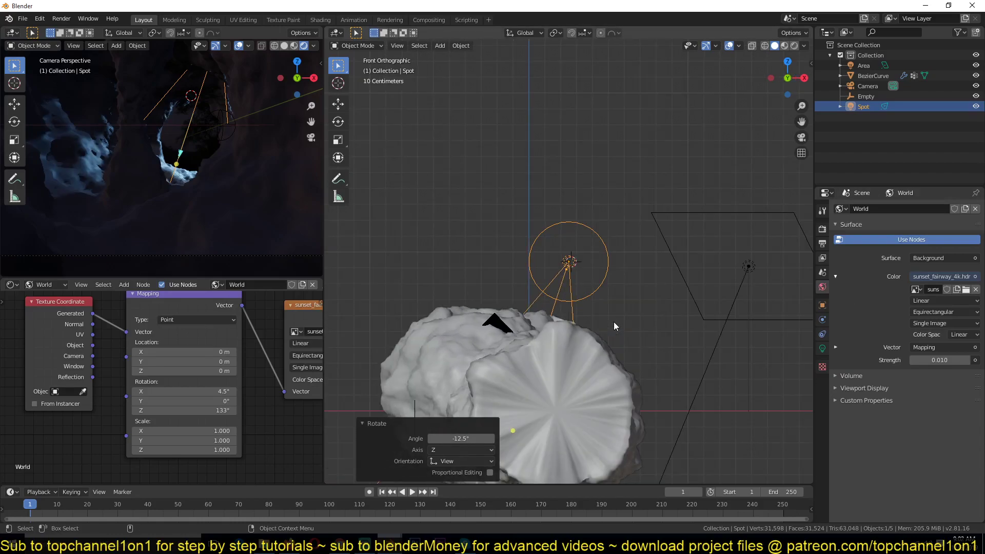
{"action": "key", "text": "g"}
{"action": "key", "text": "z"}
{"action": "key", "text": "z"}
{"action": "left_click", "coordinate": [894, 365]}
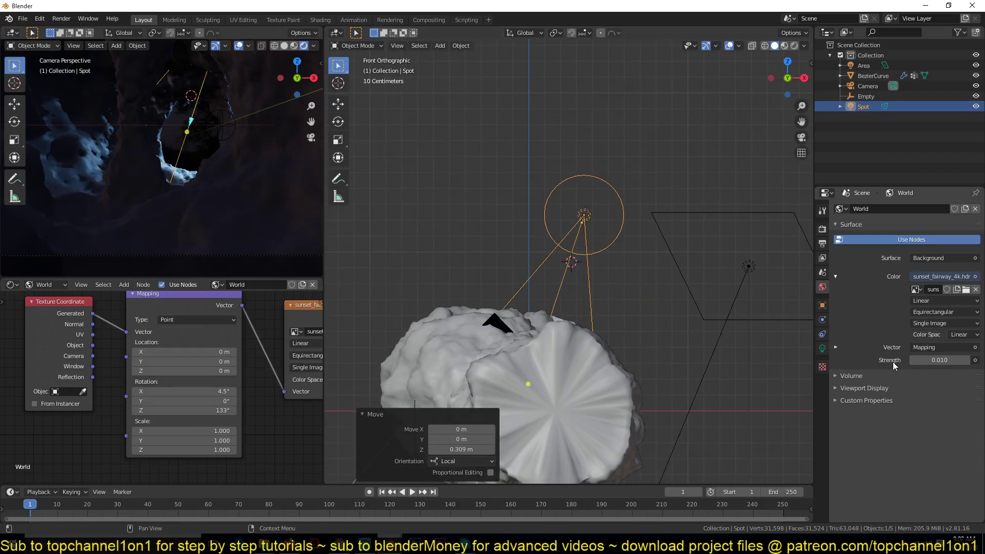
Give the spot light a very pale blue colour and set its power to 500 W
{"action": "left_click", "coordinate": [822, 348]}
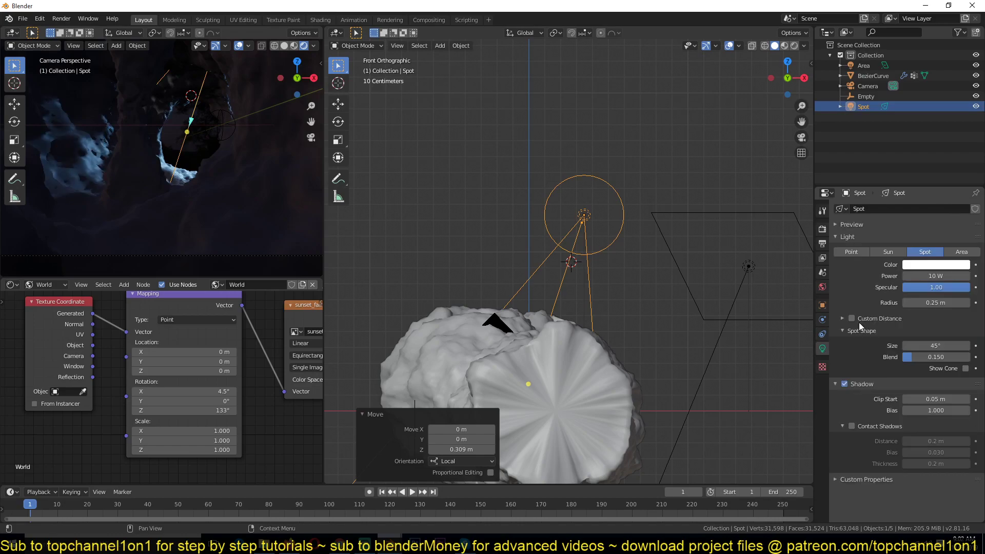
{"action": "key", "text": "Return"}
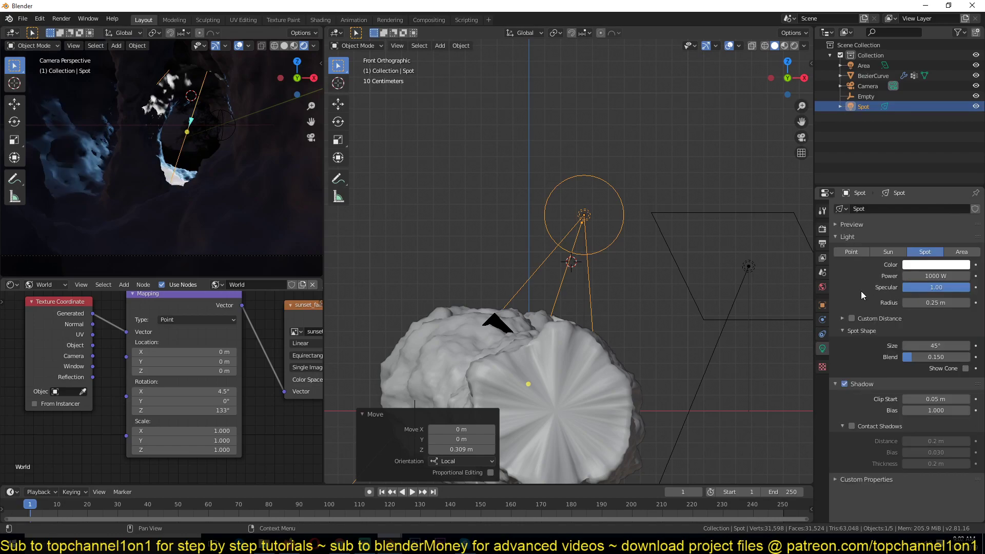
{"action": "left_click", "coordinate": [950, 265]}
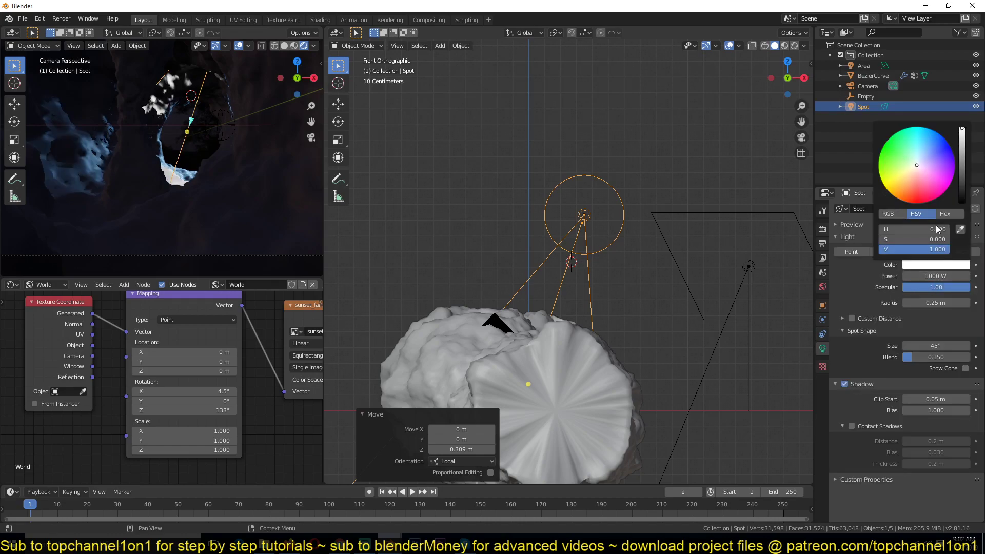
{"action": "left_click", "coordinate": [922, 160]}
{"action": "left_click", "coordinate": [928, 152]}
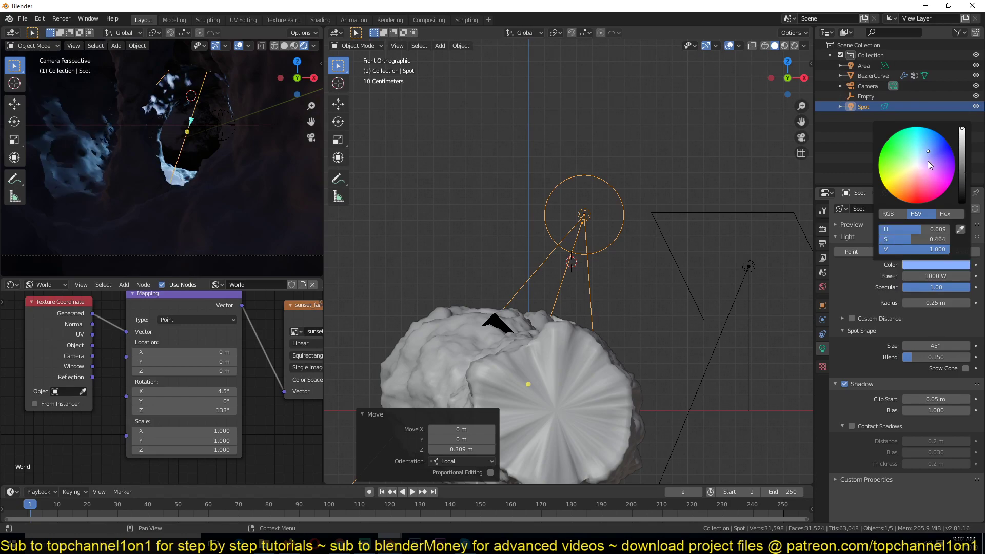
{"action": "left_click", "coordinate": [928, 162]}
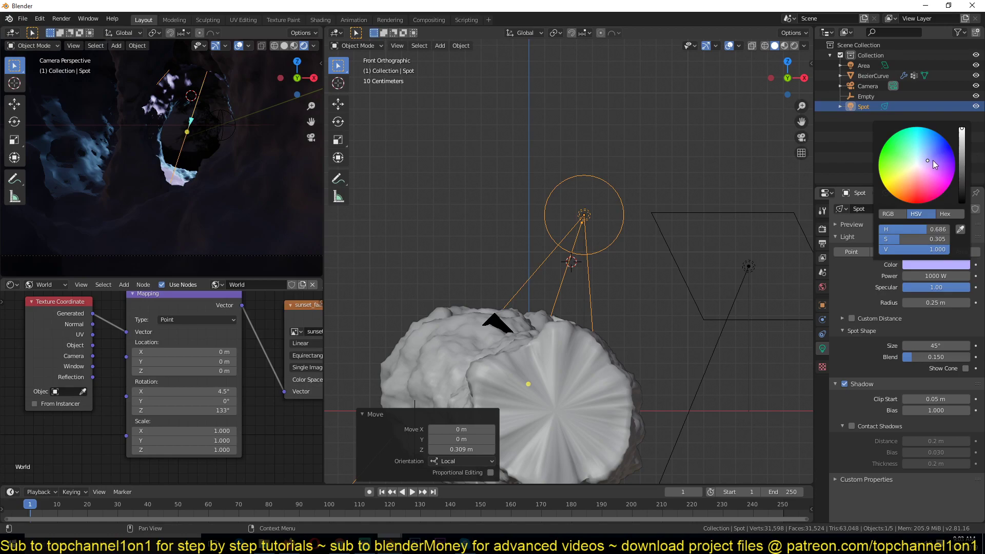
{"action": "left_click", "coordinate": [915, 160]}
{"action": "left_click", "coordinate": [918, 158]}
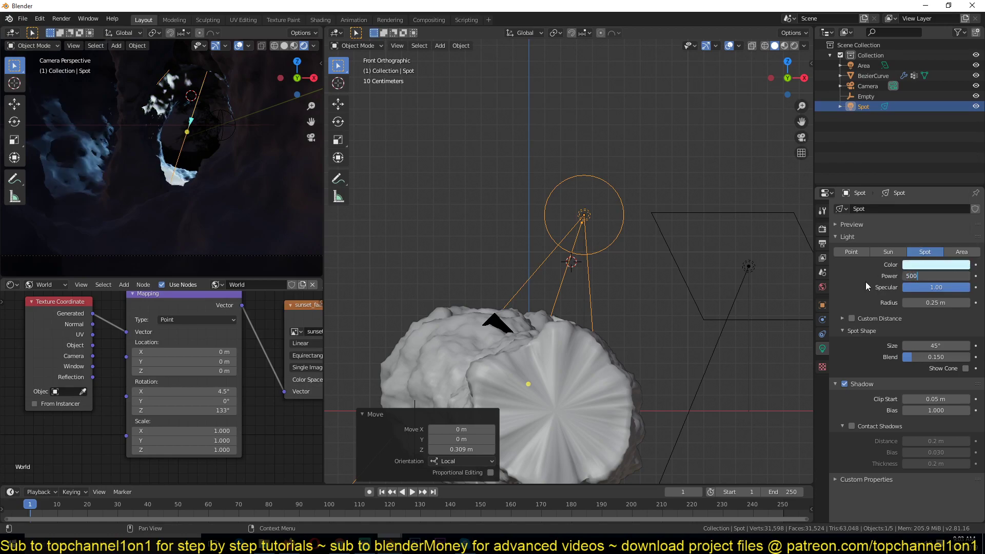
{"action": "type", "text": "500"}
{"action": "key", "text": "Return"}
Select the camera and move it back about 0.3 m along its local Z axis
{"action": "scroll", "coordinate": [685, 252], "scroll_direction": "down", "scroll_amount": 2}
{"action": "scroll", "coordinate": [645, 263], "scroll_direction": "down", "scroll_amount": 2}
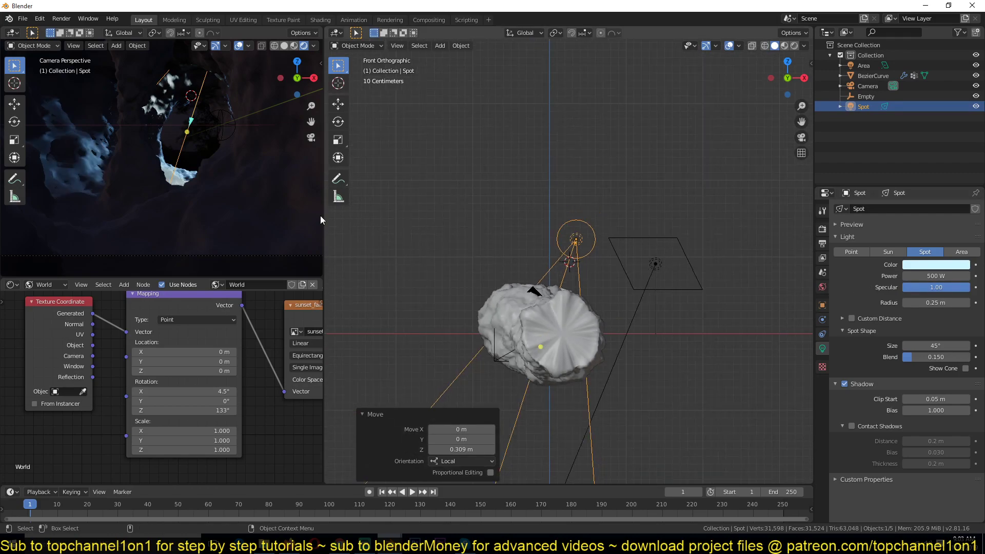
{"action": "scroll", "coordinate": [236, 207], "scroll_direction": "down", "scroll_amount": 2}
{"action": "middle_click_drag", "start_coordinate": [552, 308], "coordinate": [719, 303]}
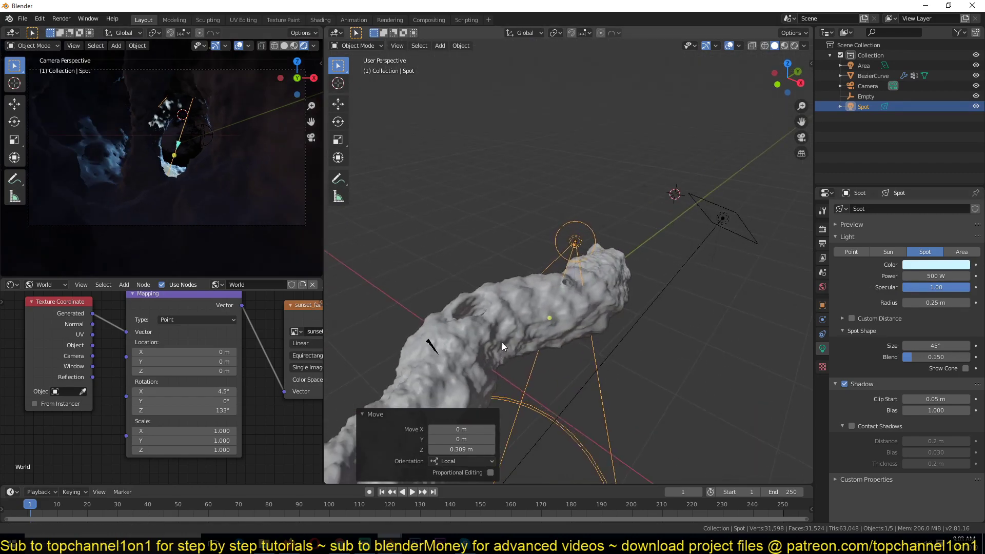
{"action": "scroll", "coordinate": [636, 261], "scroll_direction": "up", "scroll_amount": 2}
{"action": "left_click", "coordinate": [672, 259]}
{"action": "left_click", "coordinate": [661, 209]}
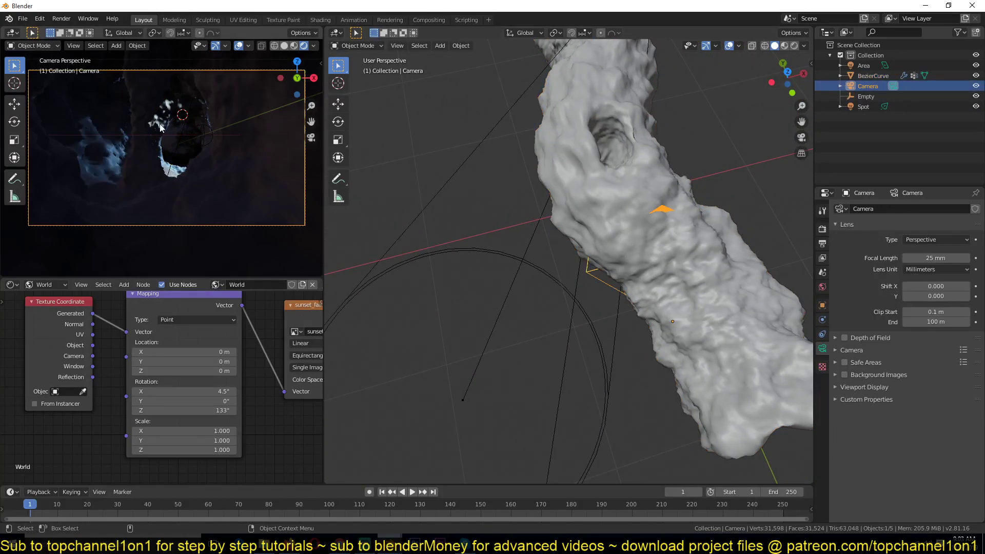
{"action": "key", "text": "g"}
{"action": "key", "text": "z"}
{"action": "key", "text": "z"}
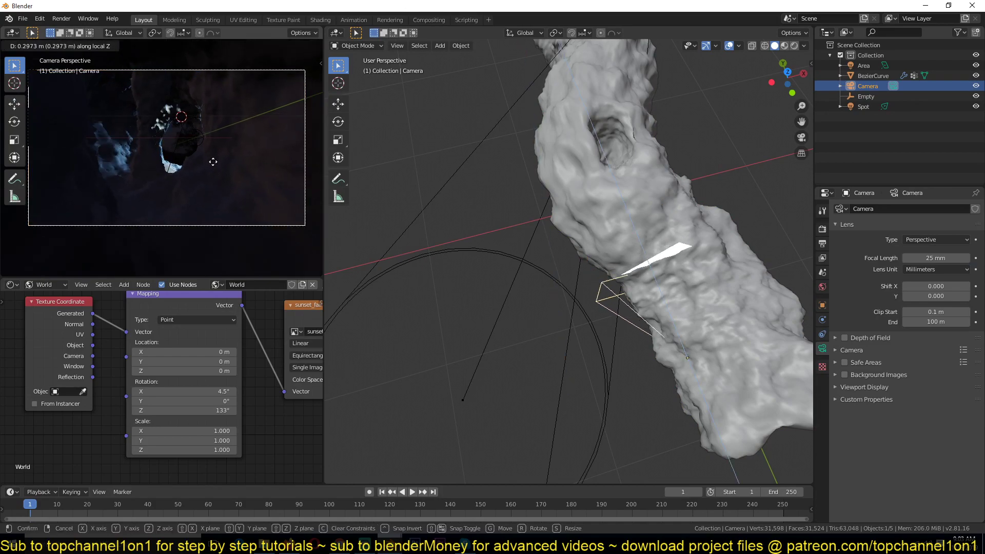
{"action": "left_click", "coordinate": [213, 162]}
Lower the camera about 0.07 m along global Z, and adjust its distance along its local Z axis
{"action": "scroll", "coordinate": [161, 174], "scroll_direction": "down", "scroll_amount": 2}
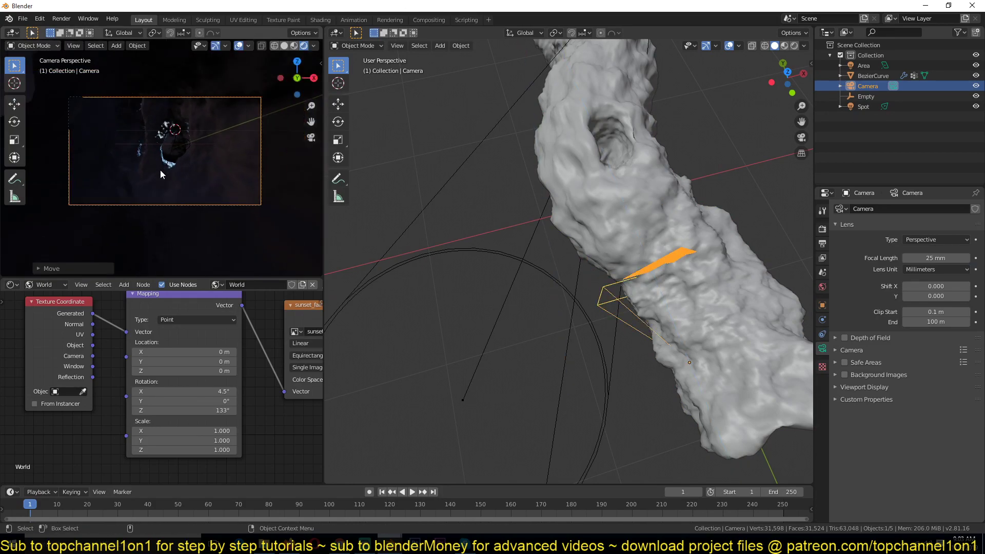
{"action": "middle_click_drag", "start_coordinate": [161, 174], "coordinate": [165, 175], "text": "shift"}
{"action": "key", "text": "g"}
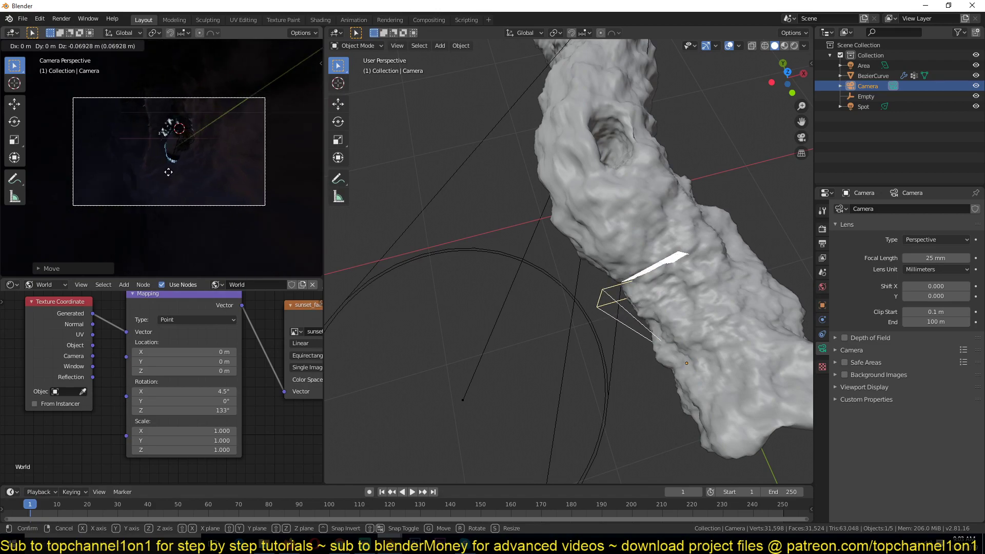
{"action": "left_click", "coordinate": [169, 174]}
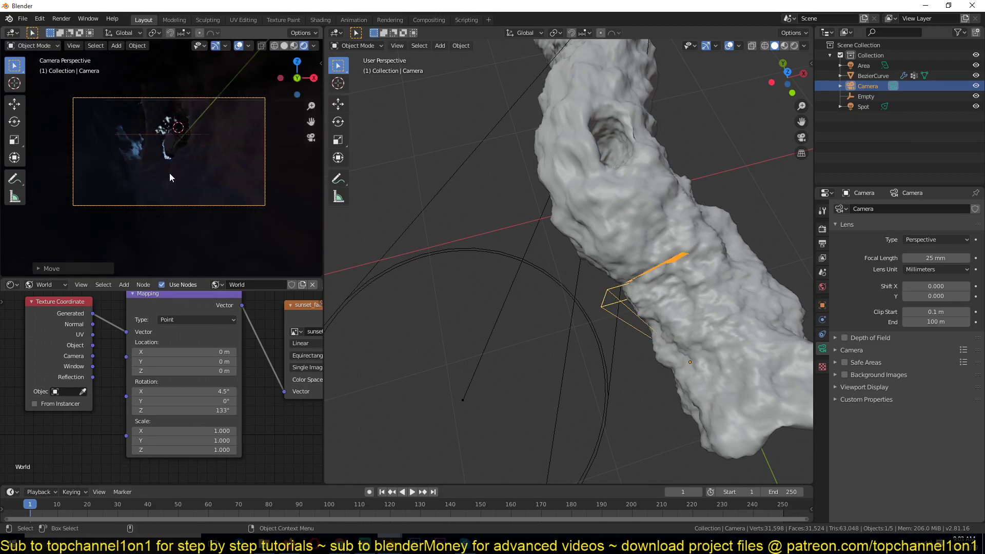
{"action": "key", "text": "g"}
{"action": "key", "text": "z"}
{"action": "key", "text": "z"}
{"action": "left_click", "coordinate": [169, 170]}
Vertex-bevel a tunnel ceiling vertex between the large opening and the camera with width 0.041 m, 3 segments and profile 0.100
{"action": "scroll", "coordinate": [574, 239], "scroll_direction": "up", "scroll_amount": 3}
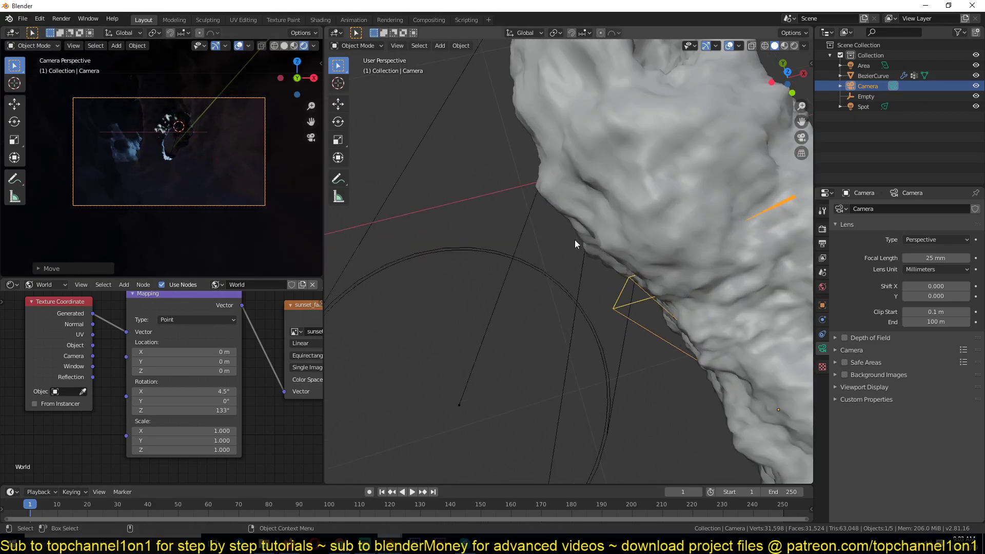
{"action": "middle_click_drag", "start_coordinate": [574, 239], "coordinate": [534, 266], "text": "shift"}
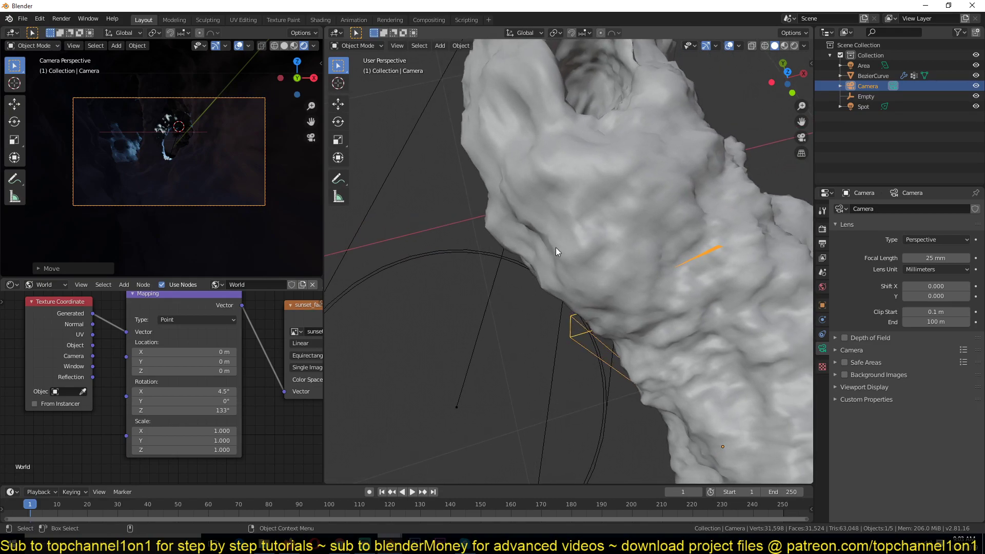
{"action": "left_click", "coordinate": [580, 235]}
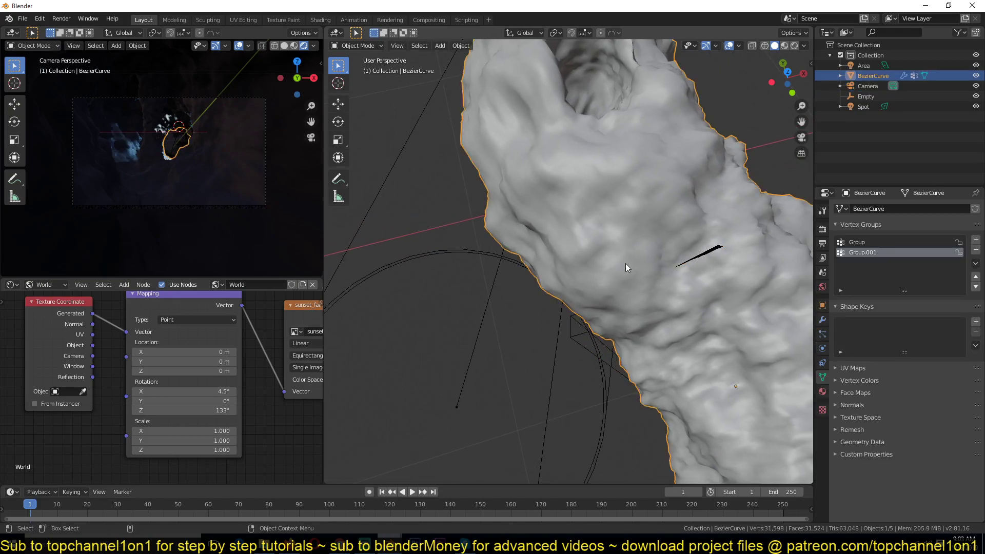
{"action": "key", "text": "KP_7"}
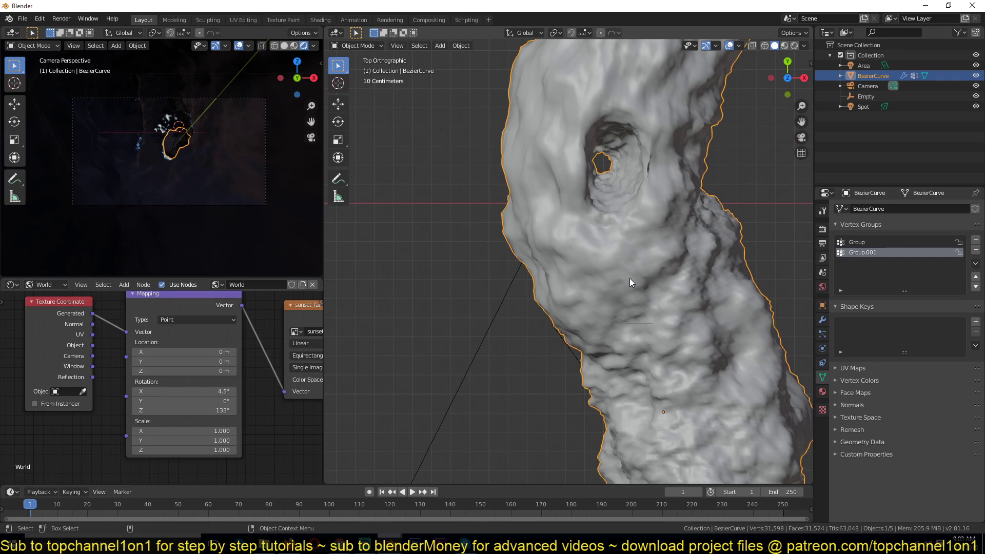
{"action": "key", "text": "Tab"}
{"action": "scroll", "coordinate": [636, 292], "scroll_direction": "up", "scroll_amount": 3}
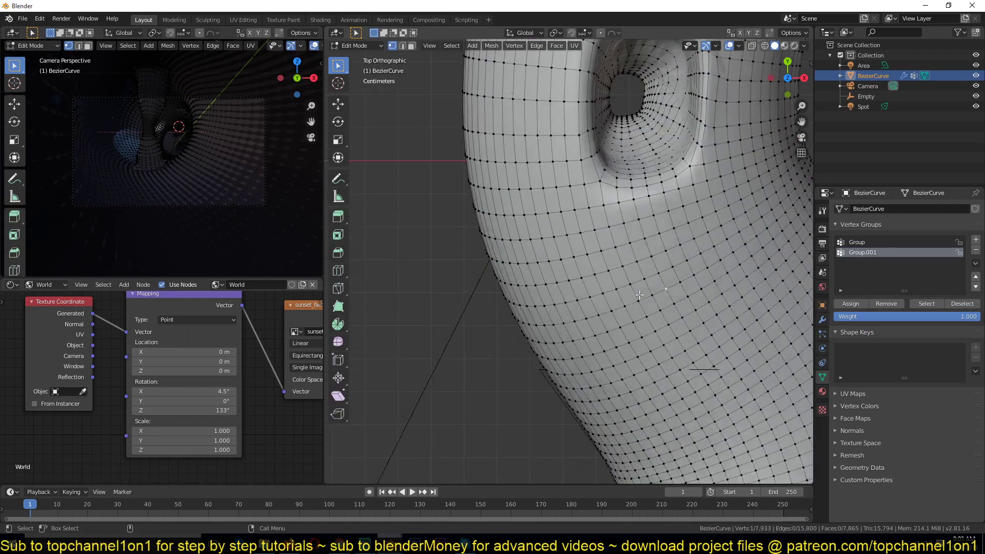
{"action": "key", "text": "ctrl+shift+b"}
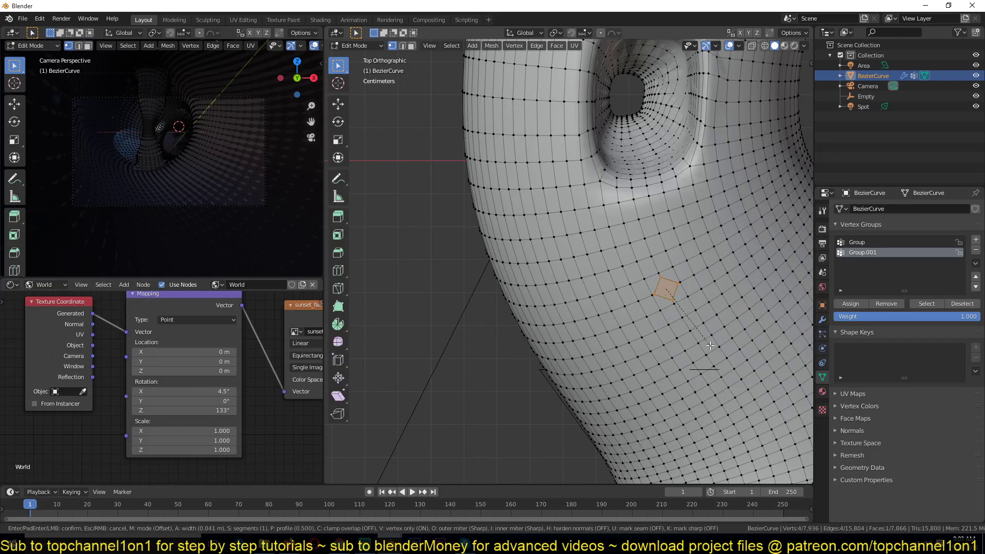
{"action": "scroll", "coordinate": [710, 346], "scroll_direction": "up", "scroll_amount": 1}
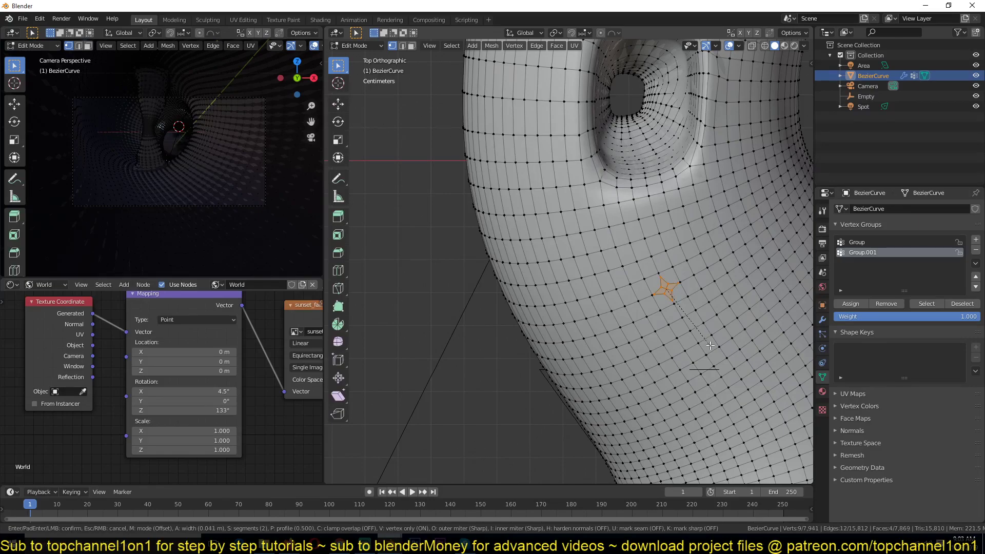
{"action": "scroll", "coordinate": [710, 346], "scroll_direction": "up", "scroll_amount": 1}
{"action": "left_click", "coordinate": [710, 345]}
{"action": "key", "text": "KP_Decimal"}
{"action": "scroll", "coordinate": [710, 346], "scroll_direction": "down", "scroll_amount": 4}
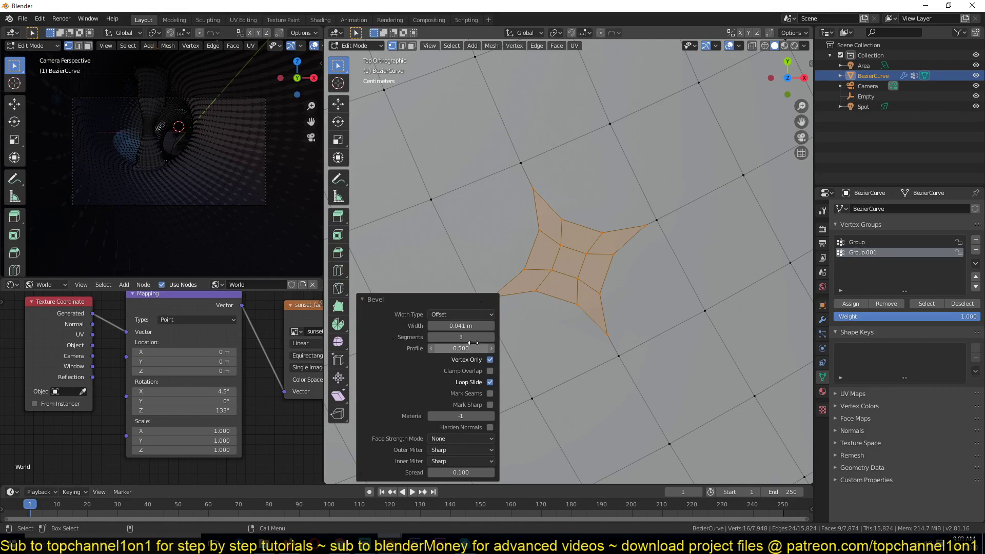
{"action": "key", "text": "Return"}
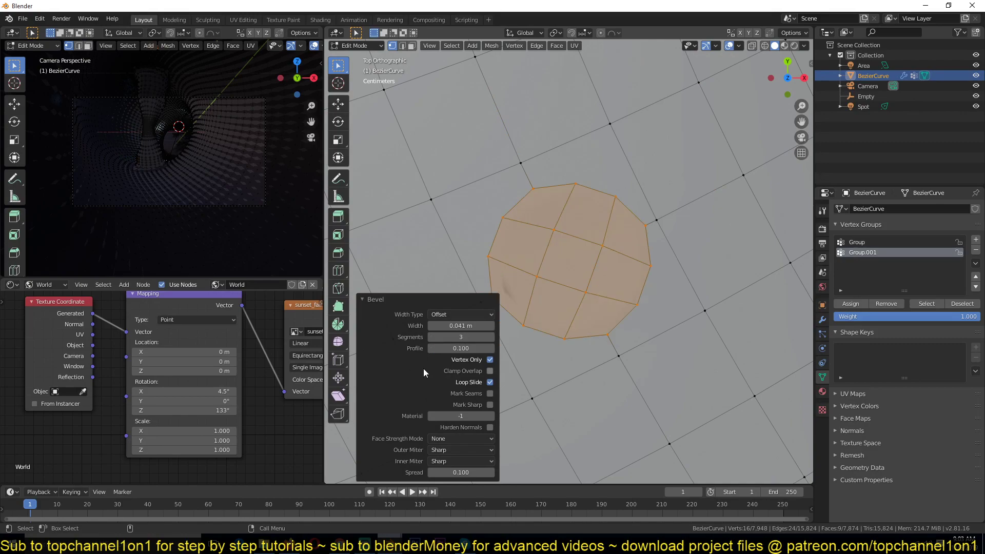
Extrude the rounded patch outward 0.0275 m and delete its end faces to open a second ceiling hole
{"action": "scroll", "coordinate": [423, 369], "scroll_direction": "down", "scroll_amount": 1}
{"action": "middle_click_drag", "start_coordinate": [423, 368], "coordinate": [649, 197]}
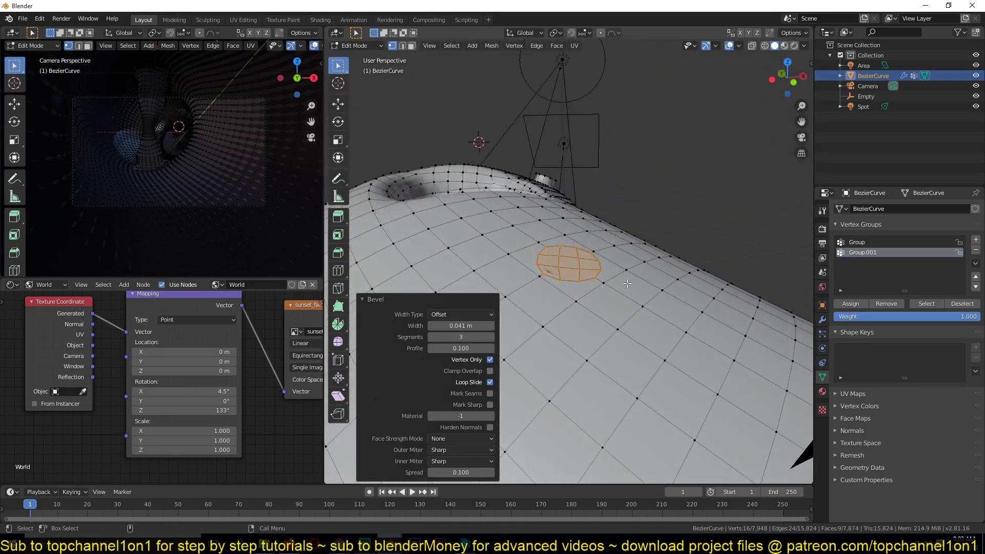
{"action": "key", "text": "e"}
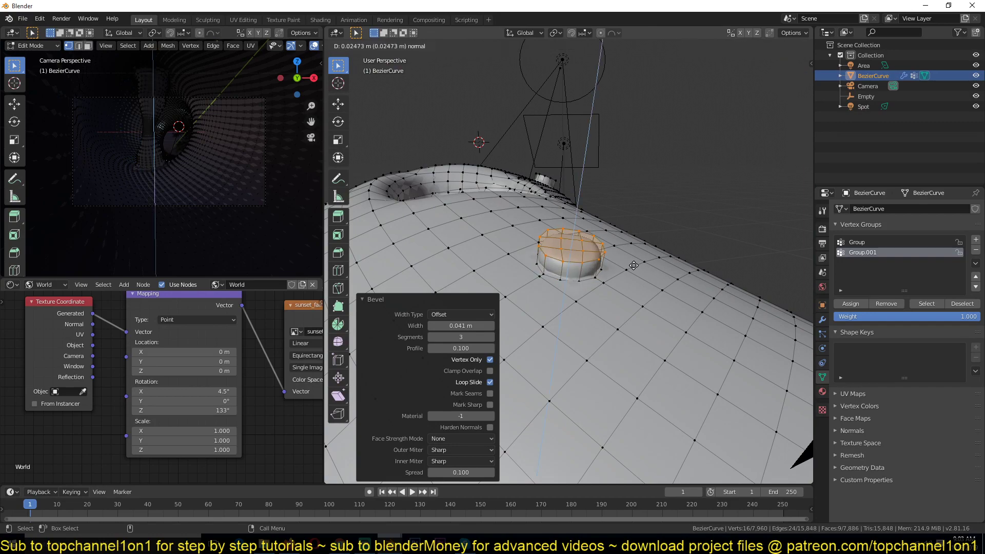
{"action": "left_click", "coordinate": [634, 268]}
{"action": "key", "text": "x"}
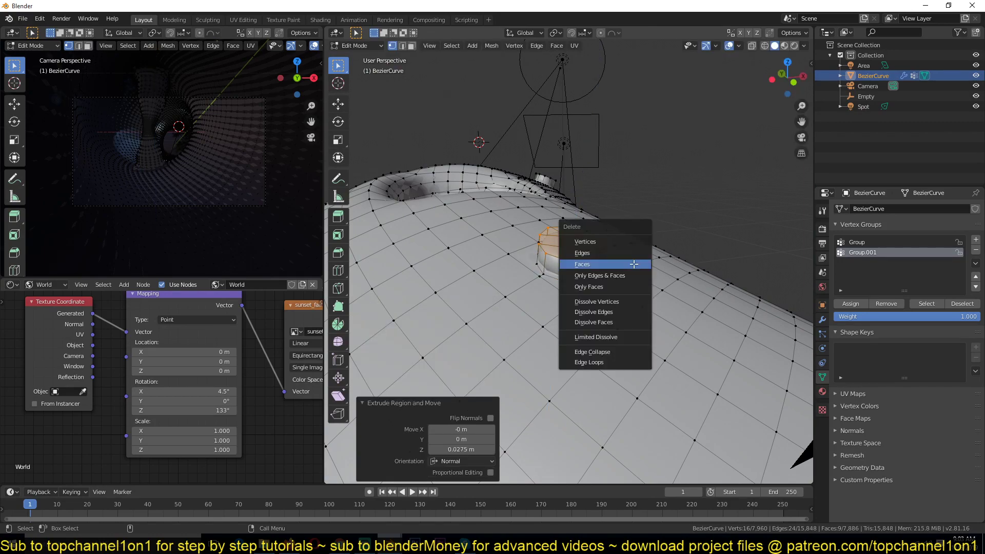
{"action": "left_click", "coordinate": [634, 264]}
Select the second hole's outer rim loop, move it along its local Z axis, and return to Object Mode
{"action": "key", "text": "Tab"}
{"action": "scroll", "coordinate": [641, 257], "scroll_direction": "down", "scroll_amount": 3}
{"action": "middle_click_drag", "start_coordinate": [641, 257], "coordinate": [612, 219]}
{"action": "key", "text": "Tab"}
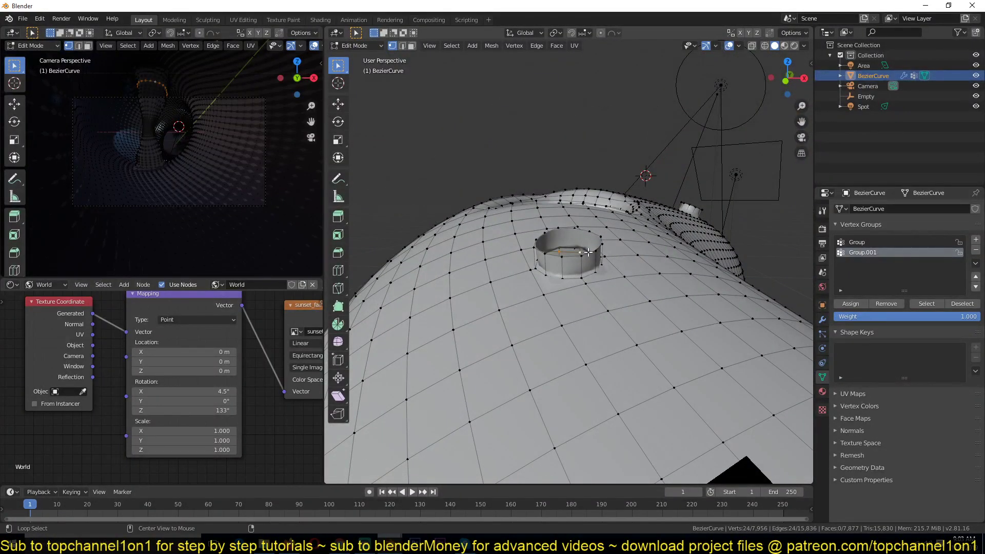
{"action": "left_click", "coordinate": [588, 257], "text": "alt"}
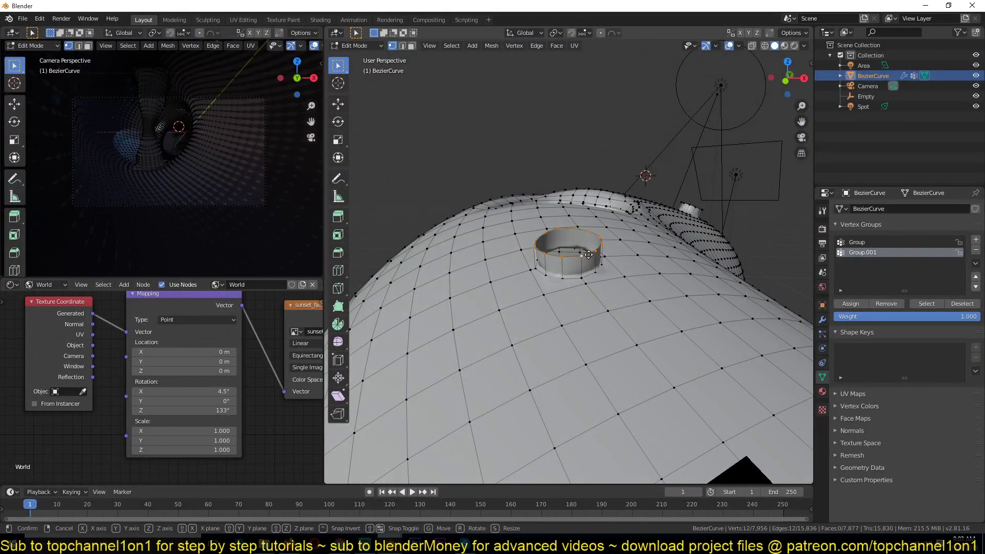
{"action": "key", "text": "g"}
{"action": "key", "text": "z"}
{"action": "key", "text": "z"}
{"action": "left_click", "coordinate": [610, 232]}
{"action": "key", "text": "Tab"}
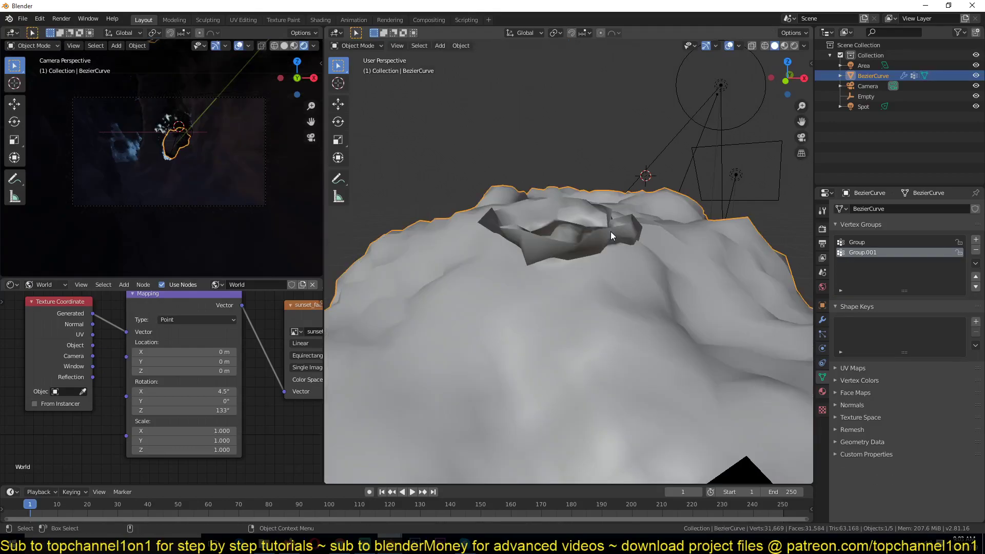
{"action": "middle_click_drag", "start_coordinate": [611, 232], "coordinate": [644, 238]}
{"action": "key", "text": "Tab"}
{"action": "key", "text": "Tab"}
Duplicate the spot light and place the copy over the second ceiling hole, about -0.63 m in X and -1.78 m in Y
{"action": "key", "text": "KP_7"}
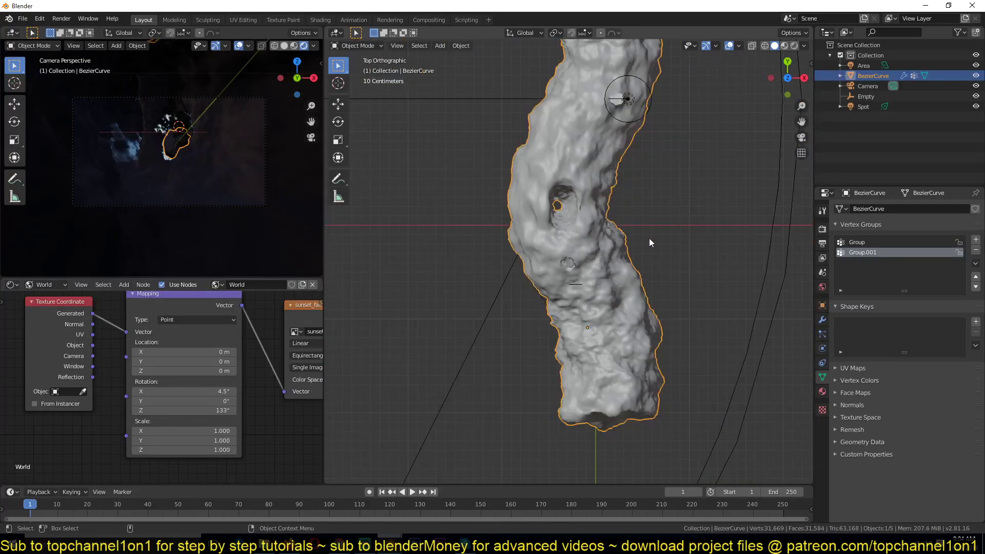
{"action": "left_click", "coordinate": [628, 101]}
{"action": "key", "text": "shift+d"}
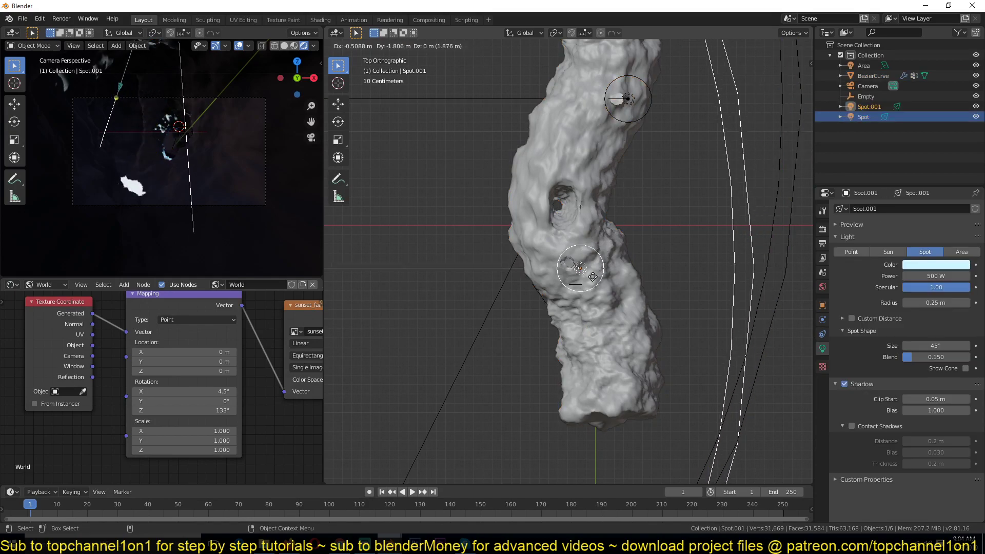
{"action": "left_click", "coordinate": [584, 273]}
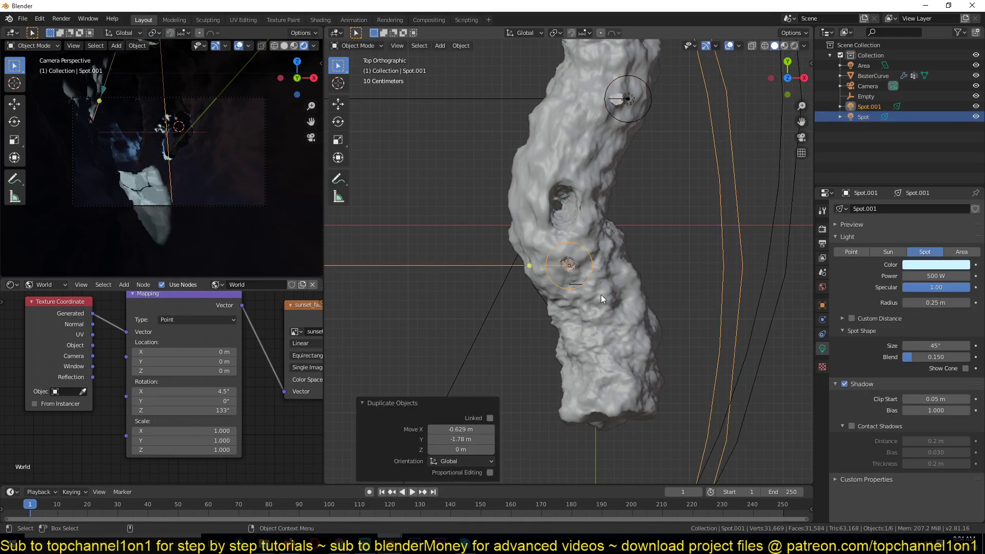
In front view, shift the duplicated spot light about 0.2 m along X, rotate it 8.19°, and move it about 0.14 m further along X
{"action": "key", "text": "KP_1"}
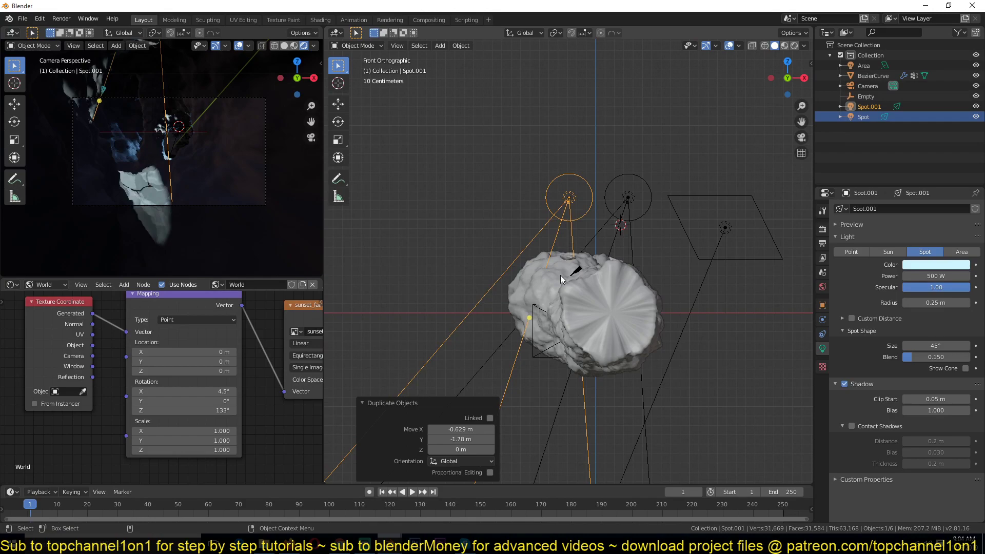
{"action": "key", "text": "g"}
{"action": "left_click", "coordinate": [577, 267]}
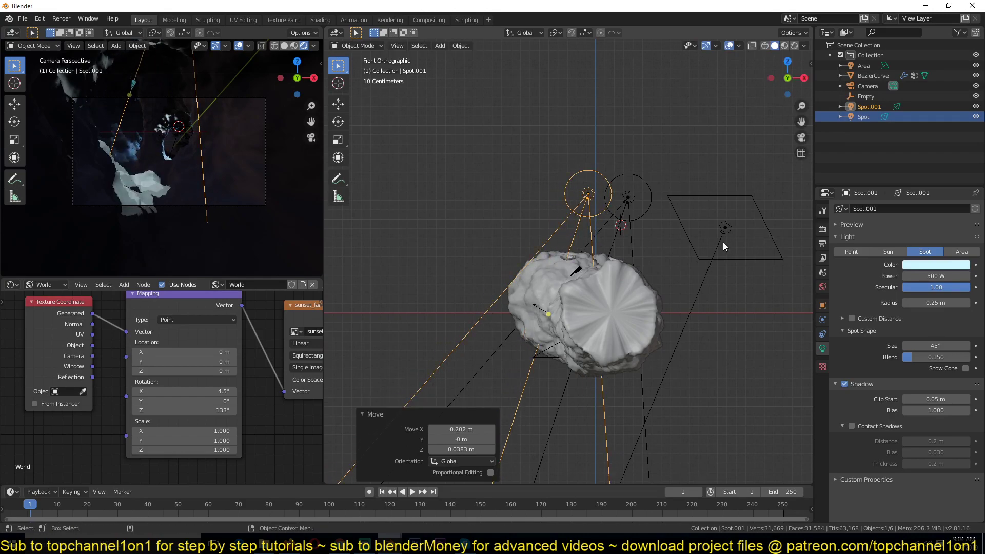
{"action": "key", "text": "r"}
{"action": "left_click", "coordinate": [613, 273]}
{"action": "key", "text": "g"}
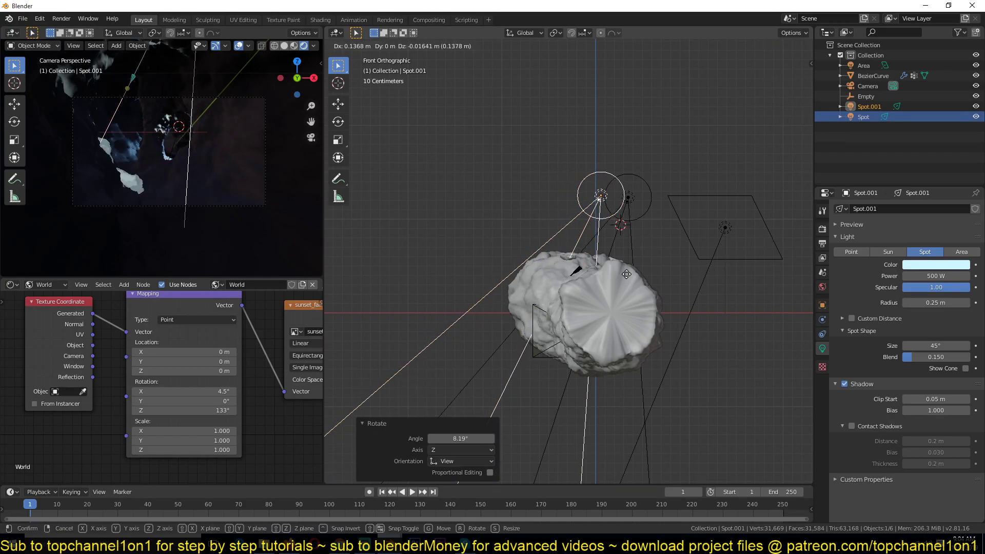
{"action": "left_click", "coordinate": [626, 274]}
In right side view, rotate the duplicated spot light 21.2° and move it about 0.35 m along Y
{"action": "left_click", "coordinate": [729, 251]}
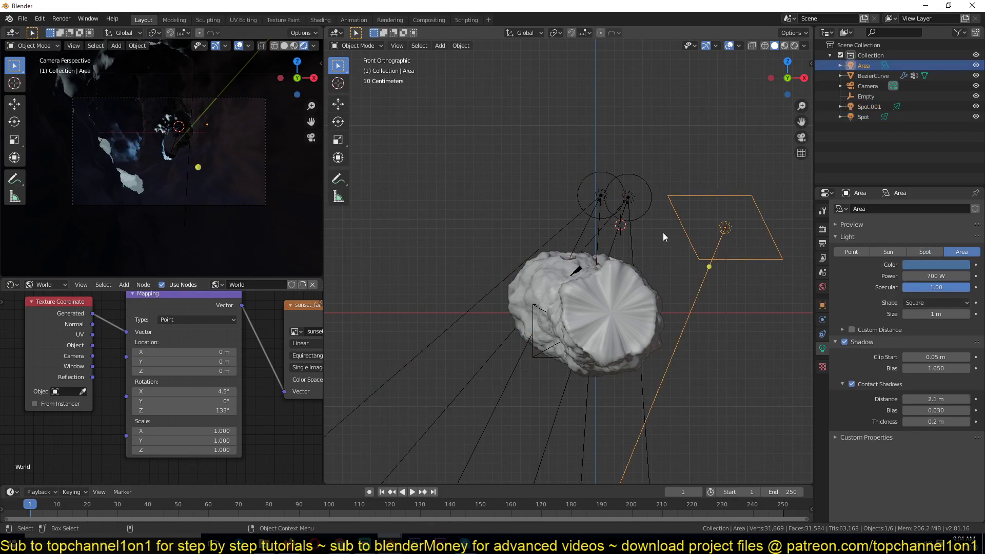
{"action": "left_click", "coordinate": [602, 201], "text": "shift"}
{"action": "key", "text": "KP_3"}
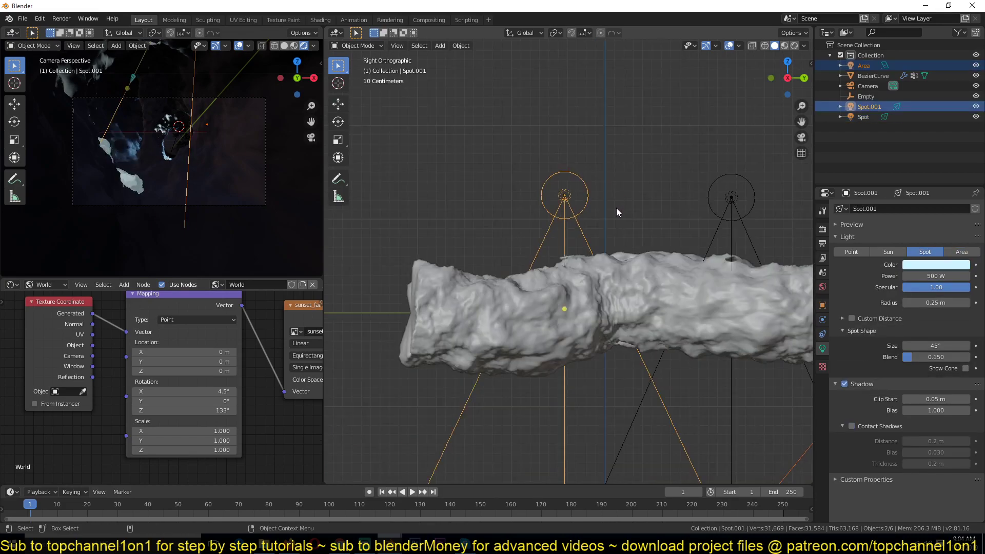
{"action": "left_click", "coordinate": [578, 214]}
{"action": "key", "text": "r"}
{"action": "left_click", "coordinate": [579, 253]}
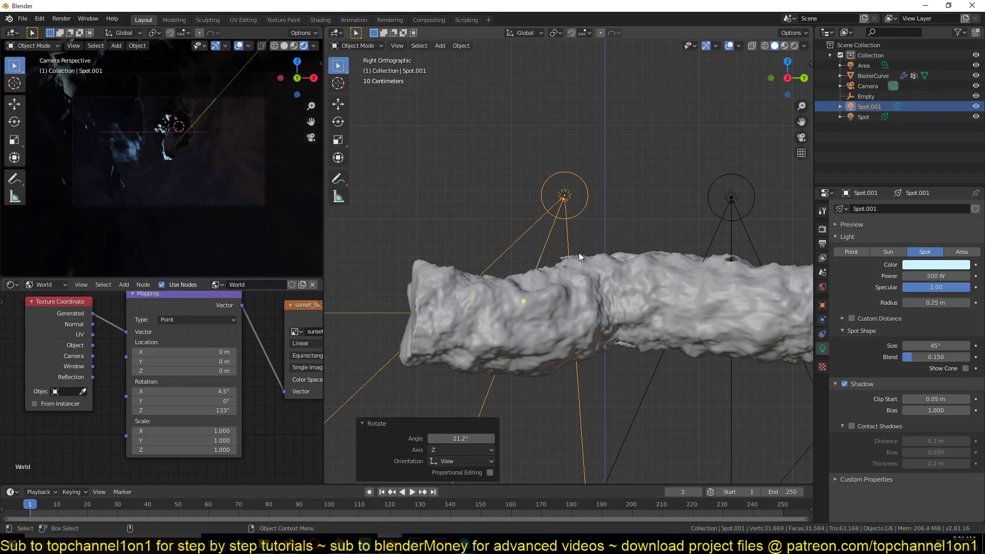
{"action": "key", "text": "g"}
{"action": "left_click", "coordinate": [614, 253]}
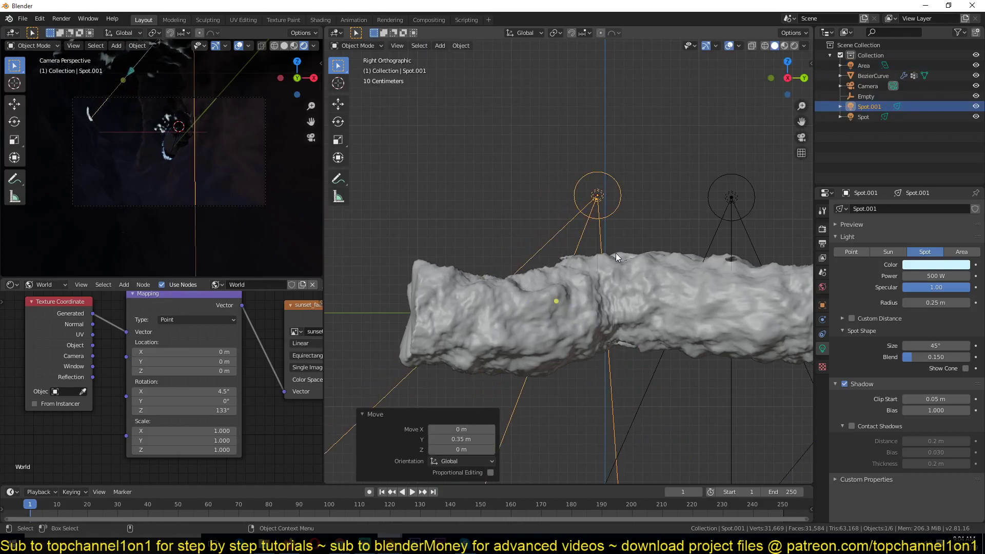
Rotate the original spot light 16.8° in the side view and move it about 0.25 m along Y and 0.02 m up
{"action": "left_click", "coordinate": [739, 206]}
{"action": "key", "text": "r"}
{"action": "left_click", "coordinate": [723, 257]}
{"action": "key", "text": "g"}
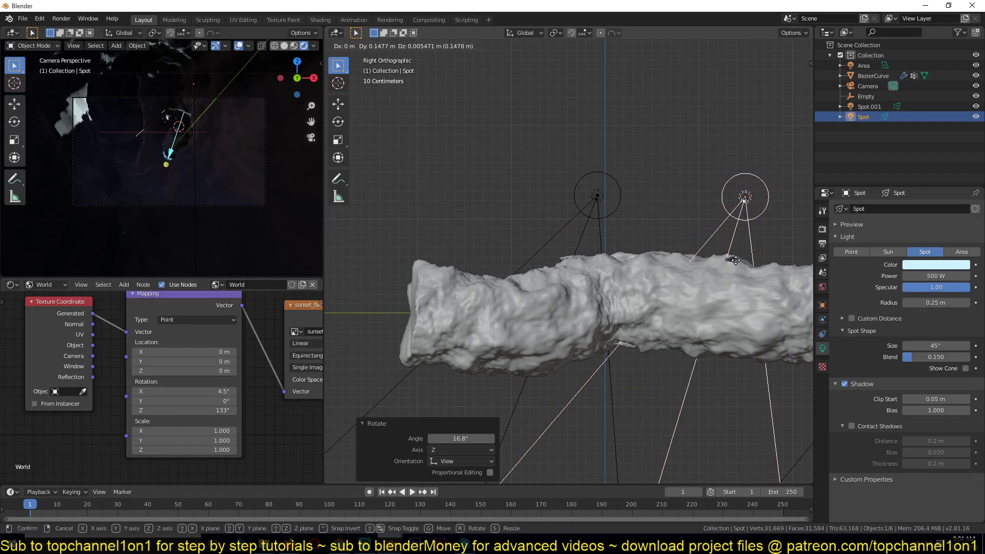
{"action": "left_click", "coordinate": [746, 259]}
{"action": "scroll", "coordinate": [641, 241], "scroll_direction": "down", "scroll_amount": 3}
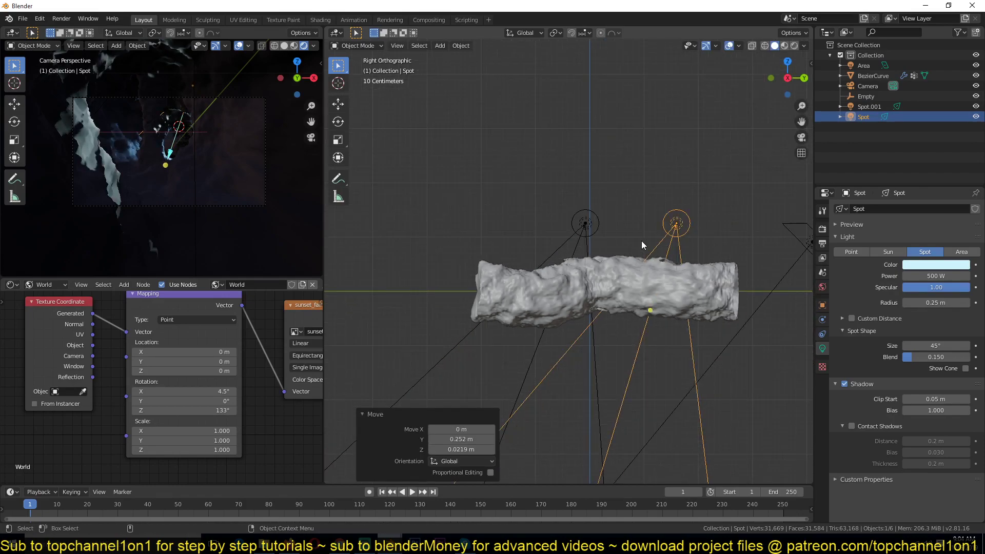
{"action": "scroll", "coordinate": [645, 253], "scroll_direction": "up", "scroll_amount": 2}
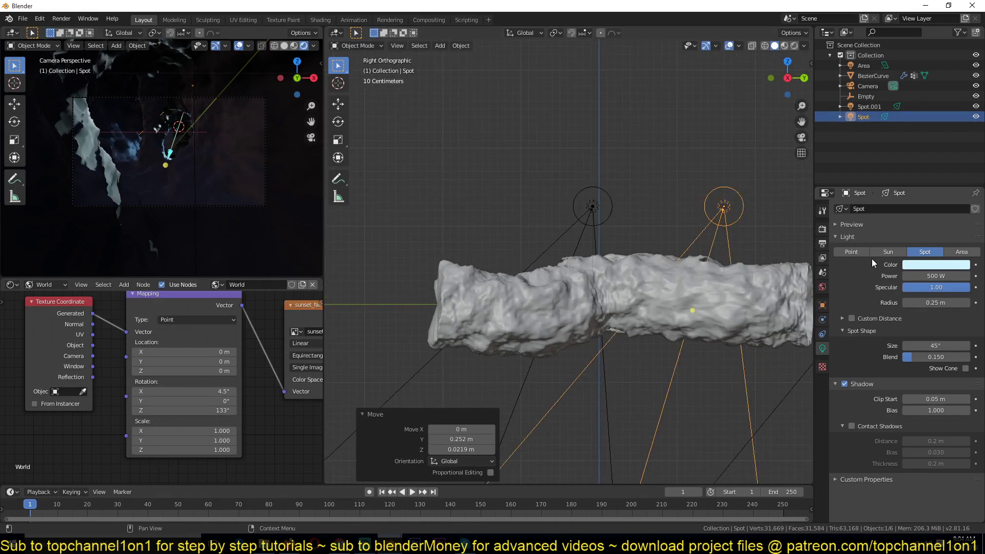
Set the Eevee shadow cube size to 64px, enable High Bitdepth shadows, and raise the viewport samples to 64
{"action": "left_click", "coordinate": [822, 229]}
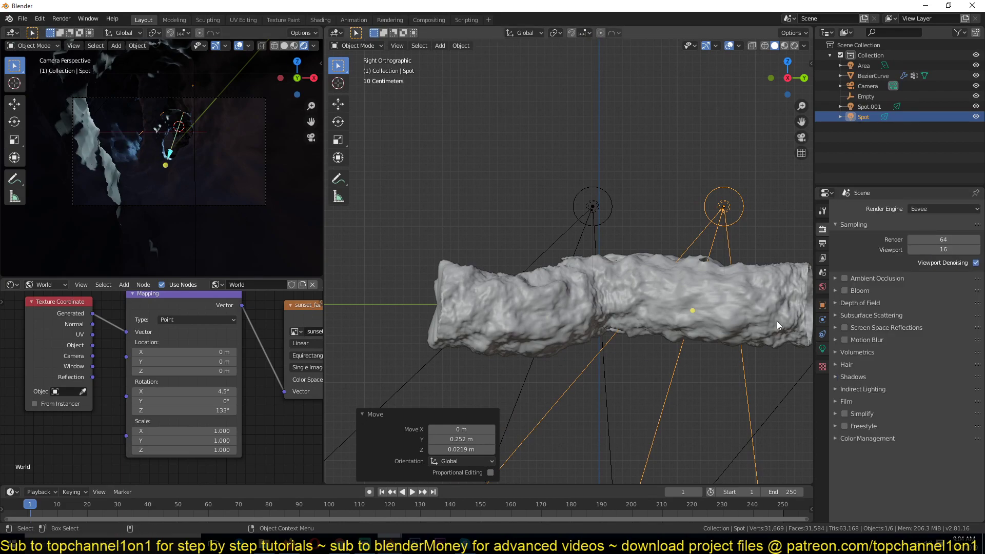
{"action": "left_click", "coordinate": [841, 378]}
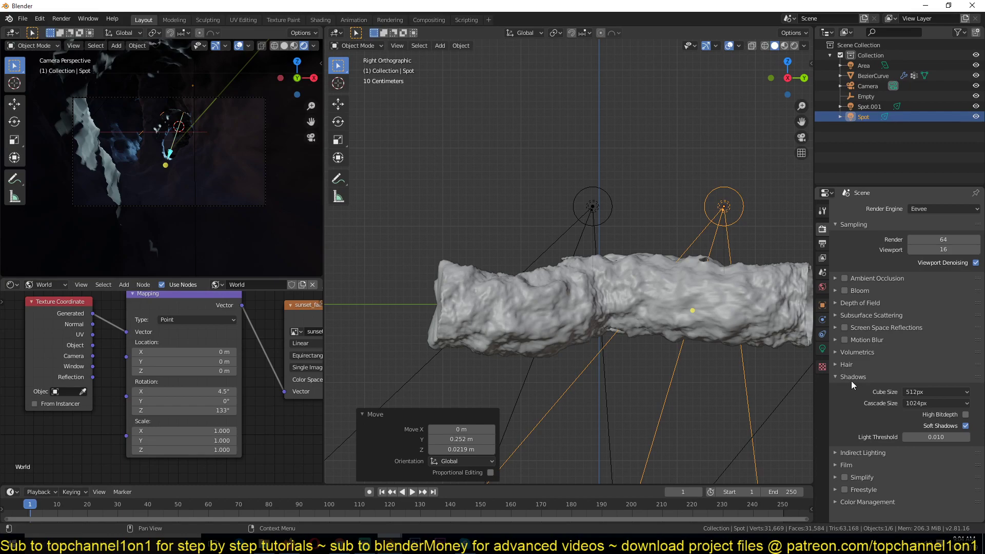
{"action": "left_click", "coordinate": [916, 392]}
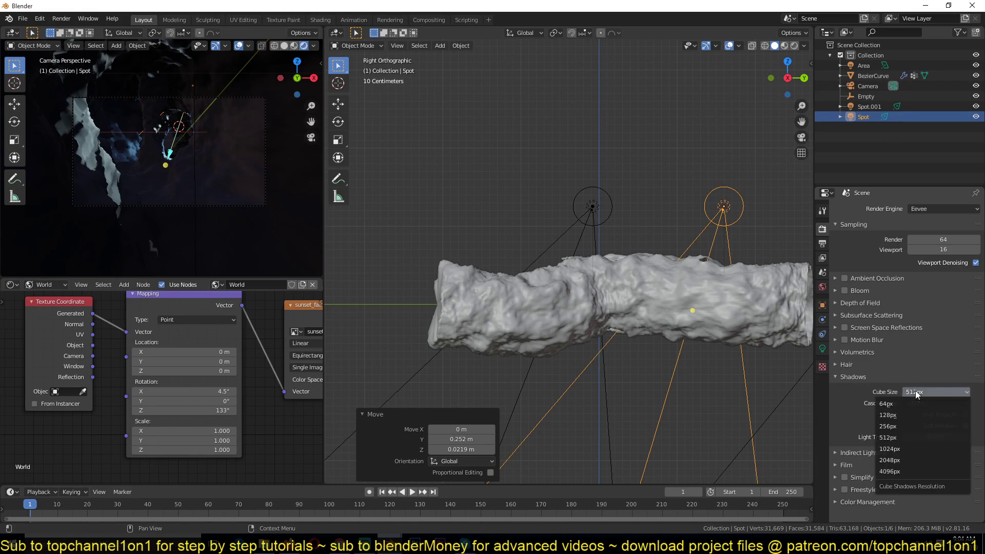
{"action": "left_click", "coordinate": [893, 427]}
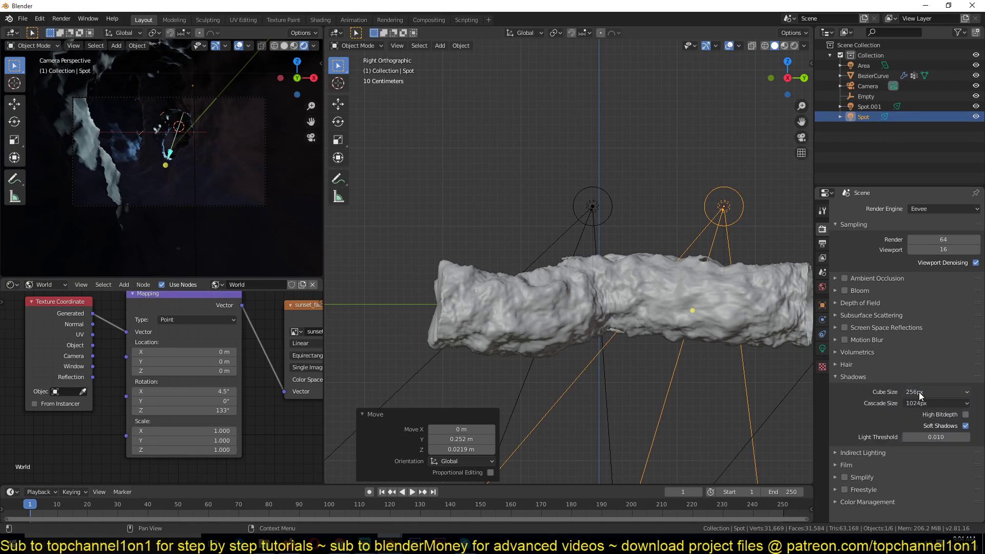
{"action": "left_click", "coordinate": [937, 393]}
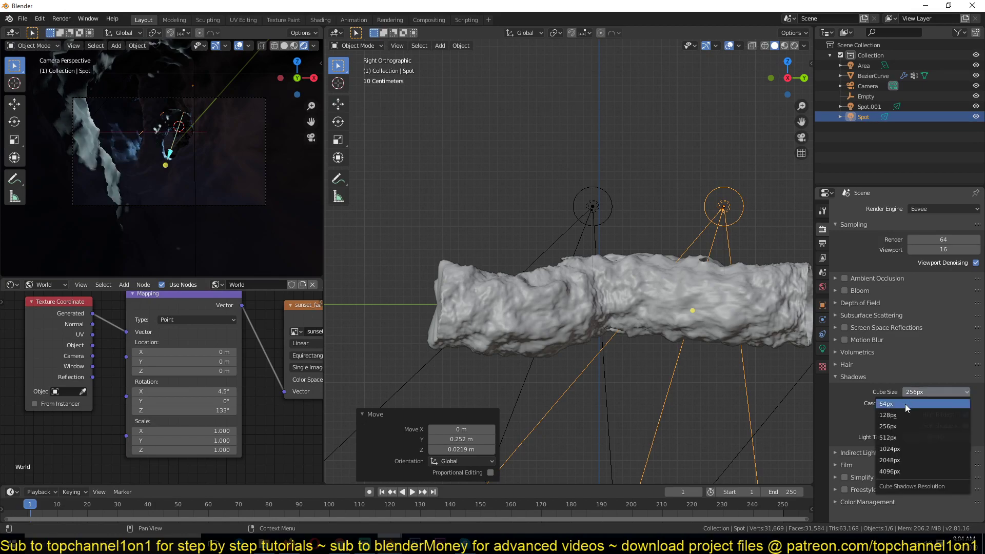
{"action": "left_click", "coordinate": [892, 404]}
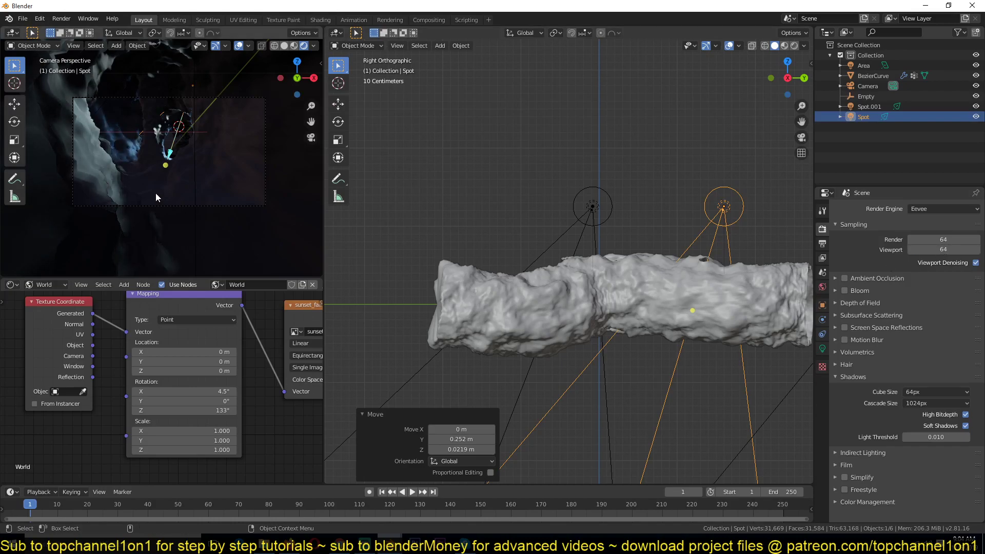
Edit the tunnel mesh and scale the second ceiling hole's outer rim loop to 0.349
{"action": "scroll", "coordinate": [548, 253], "scroll_direction": "down", "scroll_amount": 2}
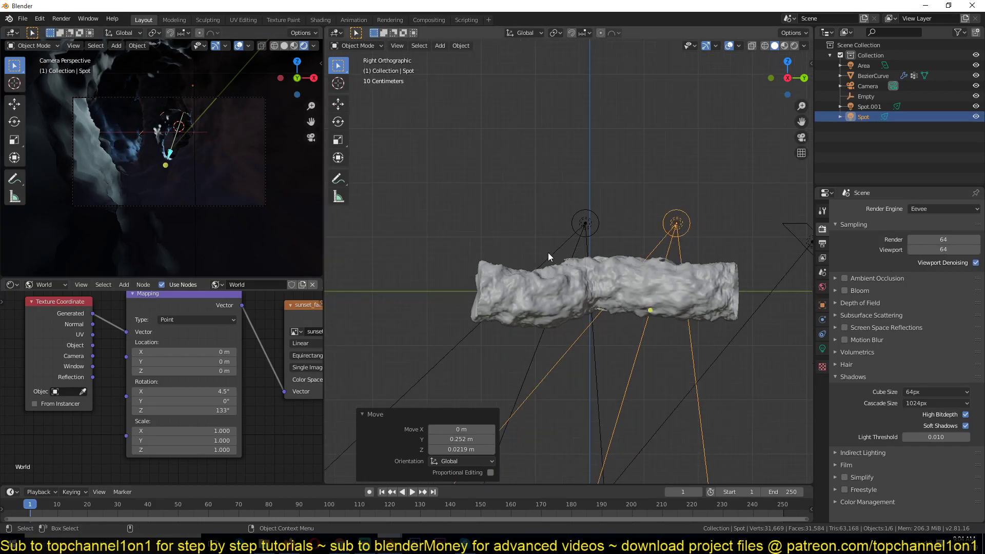
{"action": "left_click", "coordinate": [550, 213]}
{"action": "scroll", "coordinate": [572, 242], "scroll_direction": "up", "scroll_amount": 4}
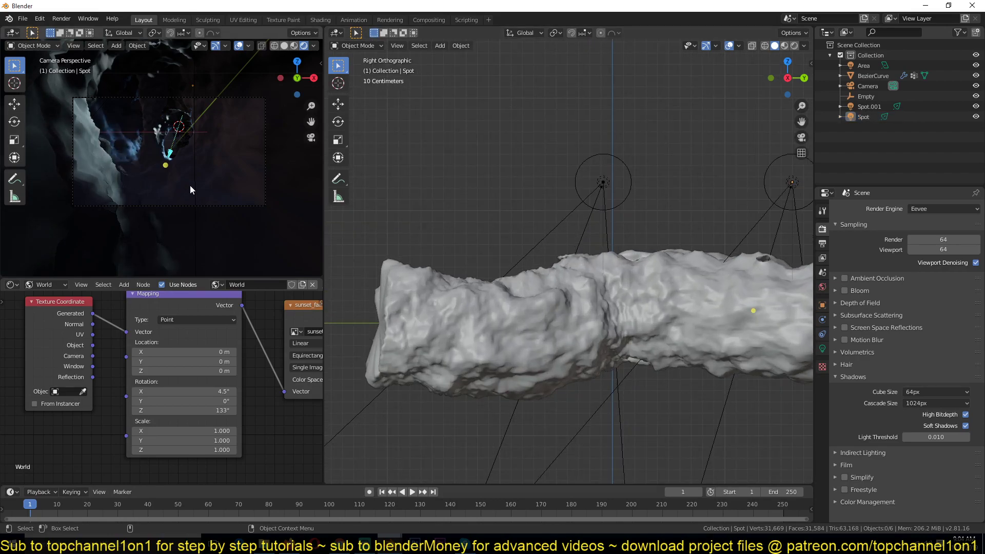
{"action": "scroll", "coordinate": [540, 256], "scroll_direction": "up", "scroll_amount": 3}
{"action": "middle_click_drag", "start_coordinate": [577, 279], "coordinate": [598, 308]}
{"action": "left_click", "coordinate": [594, 289]}
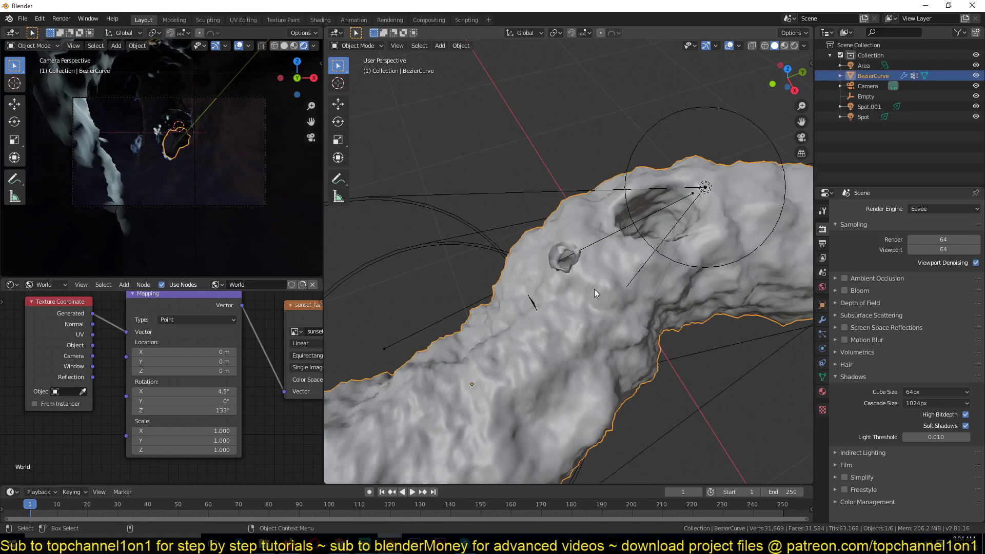
{"action": "scroll", "coordinate": [594, 287], "scroll_direction": "up", "scroll_amount": 4}
{"action": "key", "text": "Tab"}
{"action": "scroll", "coordinate": [592, 252], "scroll_direction": "up", "scroll_amount": 3}
{"action": "key", "text": "s"}
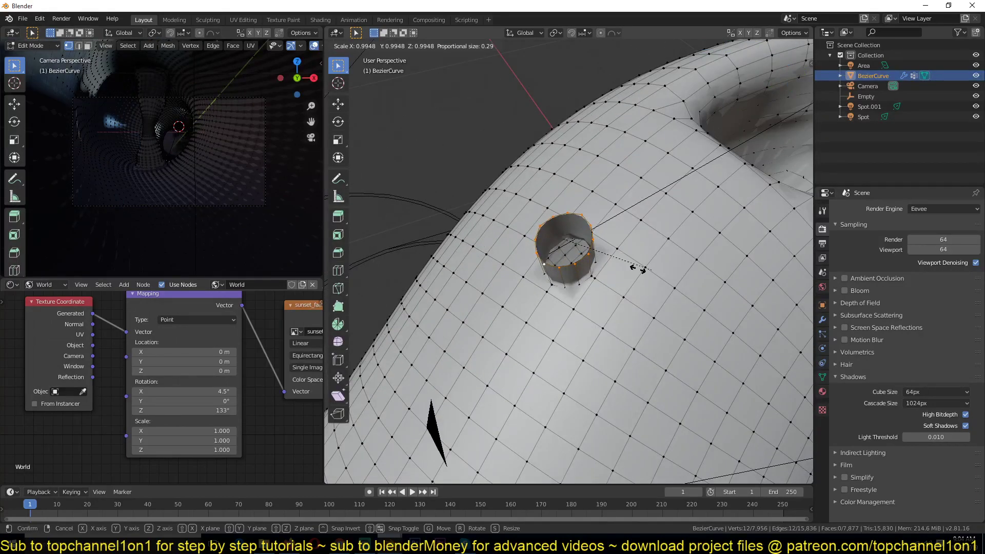
{"action": "left_click", "coordinate": [590, 257]}
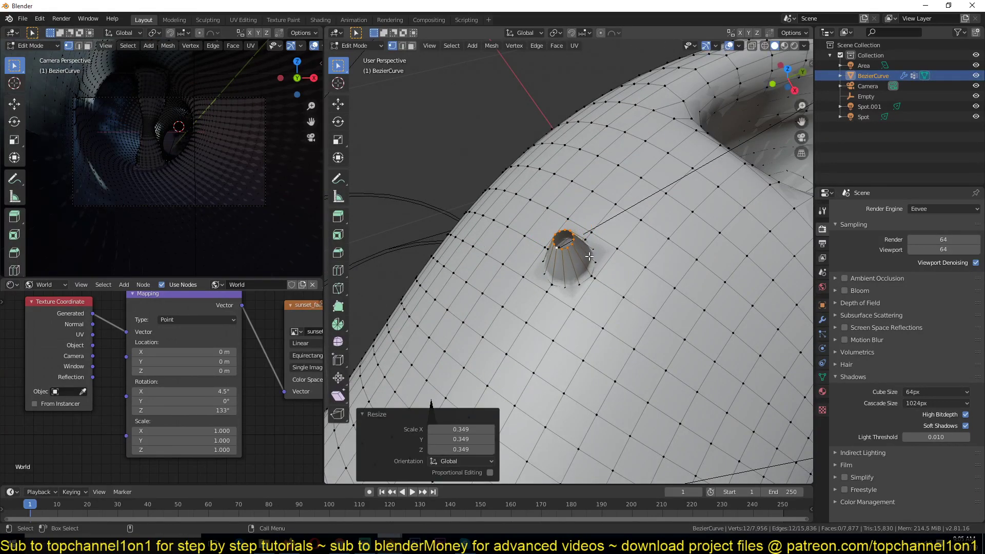
Add a loop cut around the second hole's extruded wall, scale the new loop, and return to Object Mode
{"action": "key", "text": "ctrl+r"}
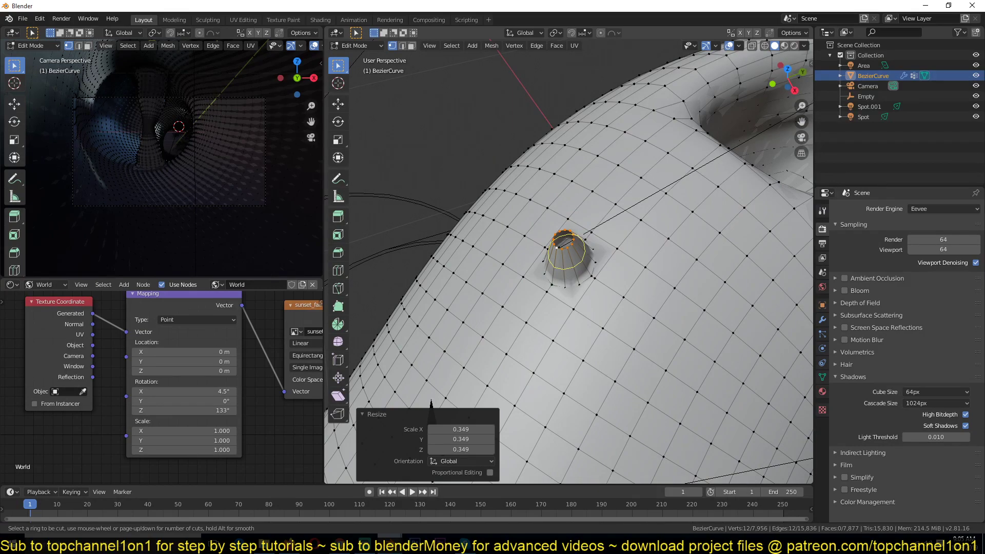
{"action": "double_click", "coordinate": [589, 256]}
{"action": "left_click", "coordinate": [588, 255]}
{"action": "left_click", "coordinate": [584, 259], "text": "alt"}
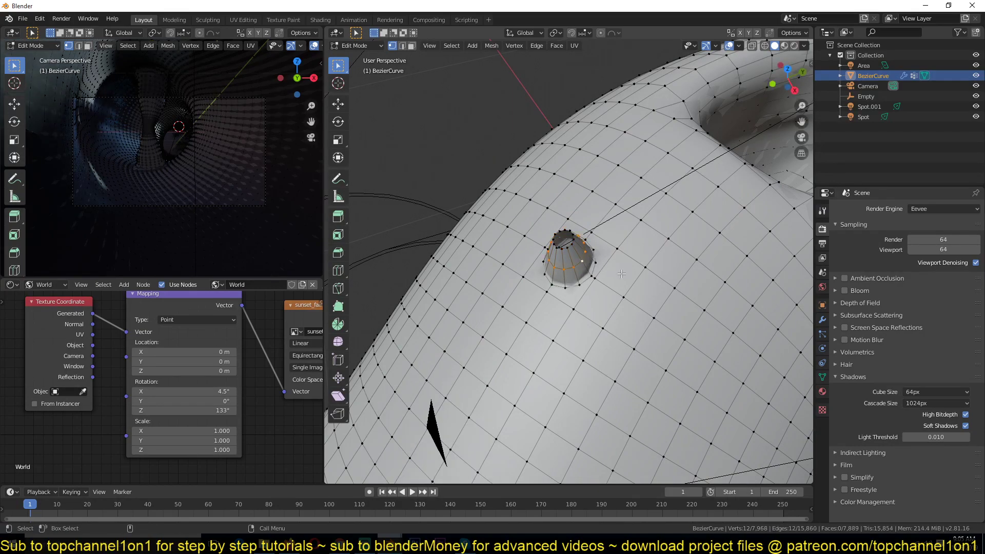
{"action": "key", "text": "s"}
{"action": "left_click", "coordinate": [614, 273]}
{"action": "key", "text": "Tab"}
{"action": "scroll", "coordinate": [627, 293], "scroll_direction": "down", "scroll_amount": 7}
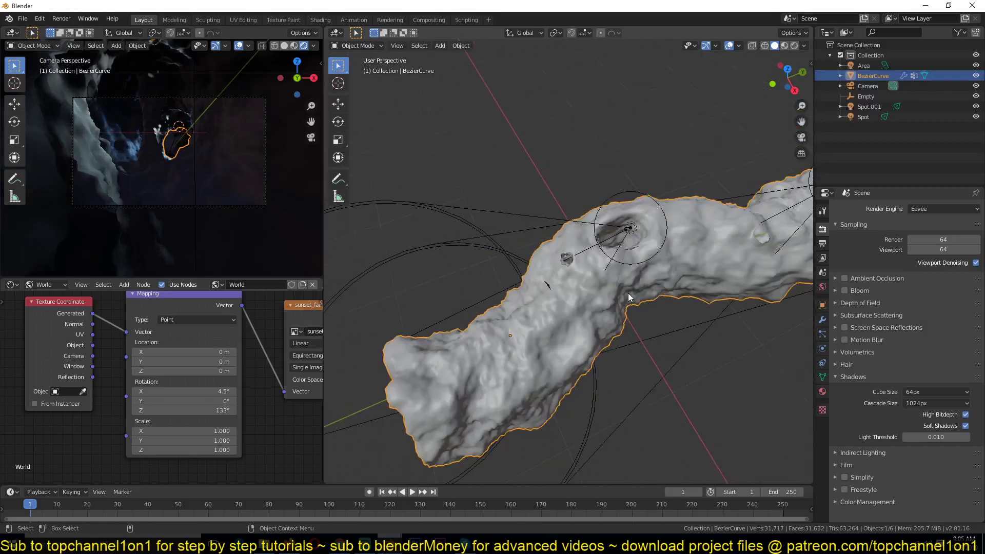
Select the duplicated spot light above the second hole and enable its Contact Shadows
{"action": "middle_click_drag", "start_coordinate": [653, 266], "coordinate": [658, 222]}
{"action": "left_click", "coordinate": [638, 199]}
{"action": "left_click", "coordinate": [631, 196]}
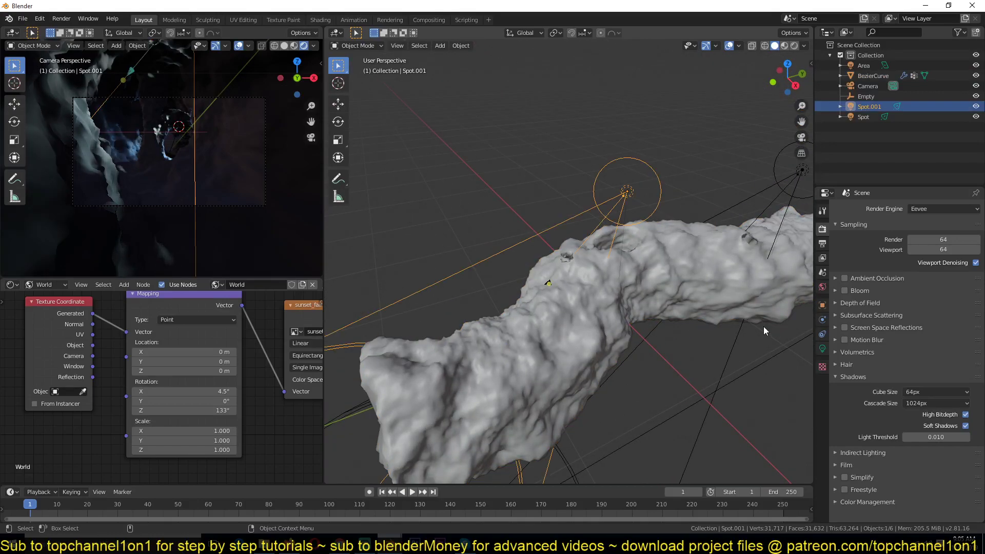
{"action": "scroll", "coordinate": [746, 297], "scroll_direction": "down", "scroll_amount": 5}
{"action": "left_click", "coordinate": [738, 237]}
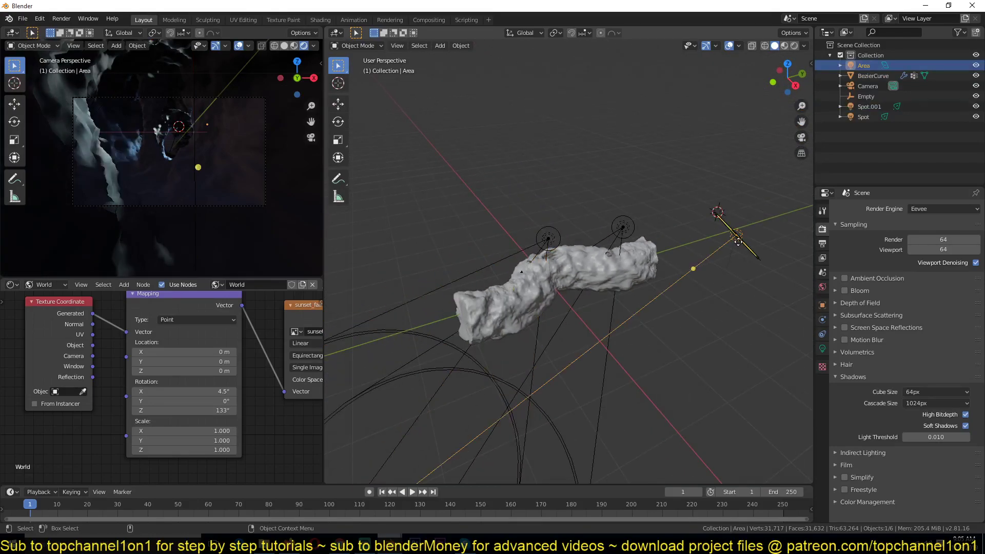
{"action": "left_click", "coordinate": [548, 238]}
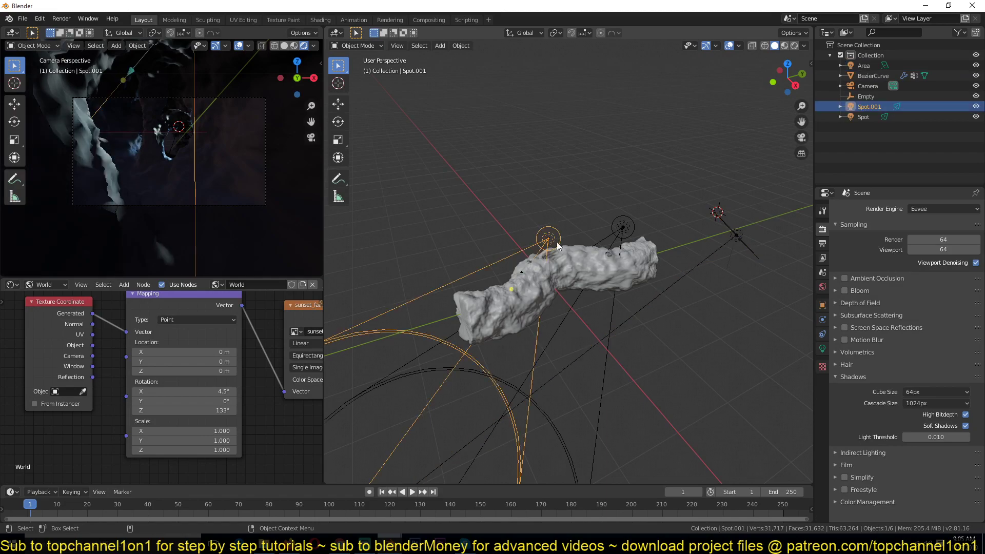
{"action": "left_click", "coordinate": [822, 349]}
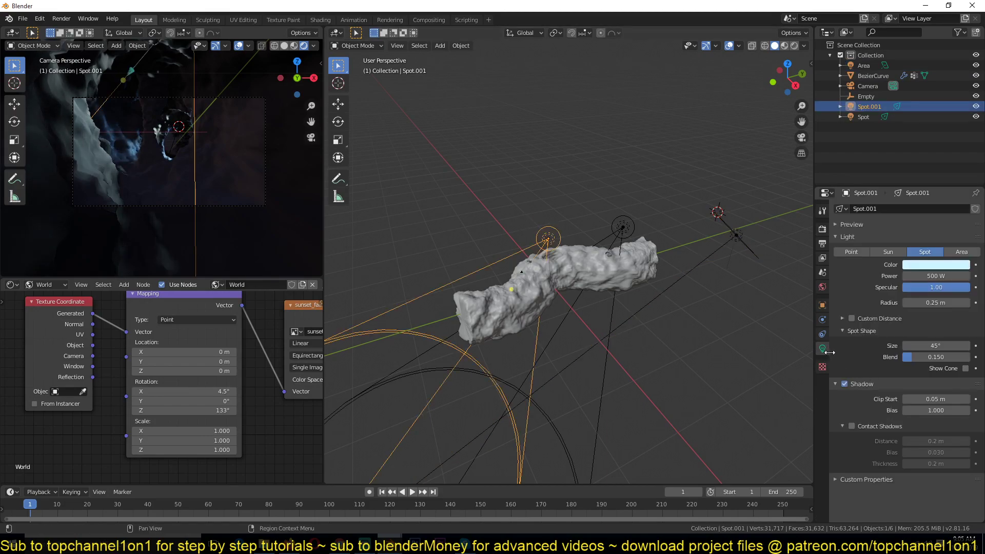
{"action": "left_click", "coordinate": [861, 425]}
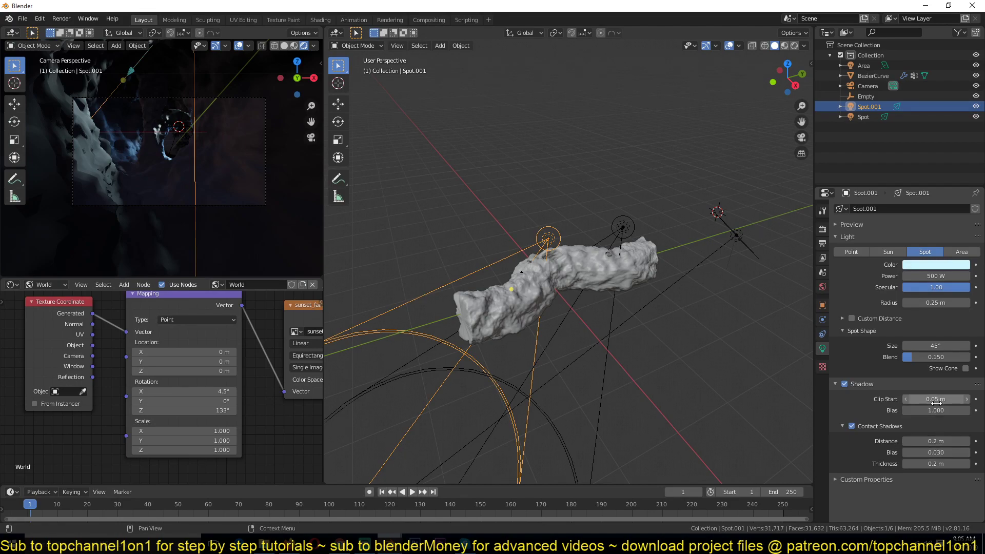
Set the duplicated spot light's shadow Clip Start to 0.01 m
{"action": "left_click_drag", "start_coordinate": [935, 398], "coordinate": [978, 399]}
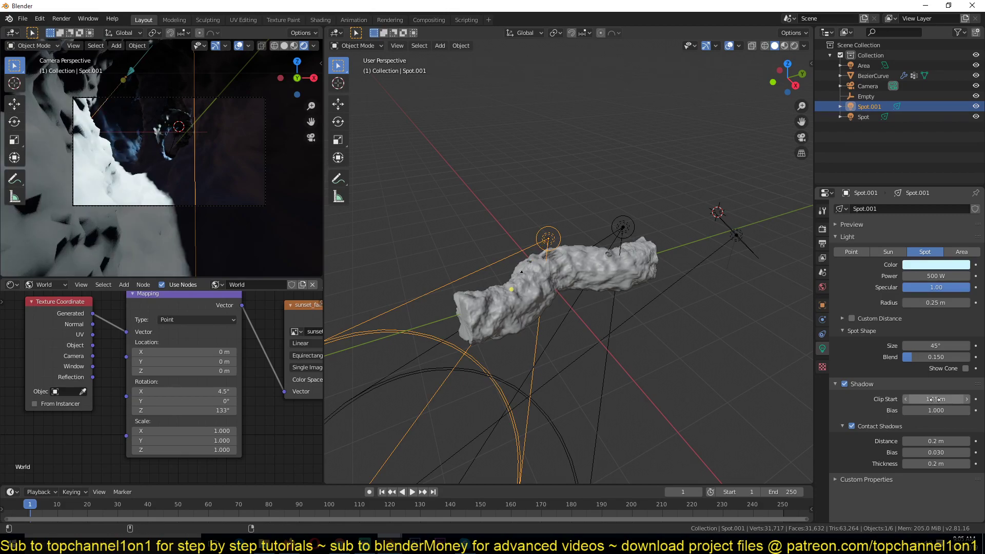
{"action": "left_click", "coordinate": [938, 399]}
{"action": "type", "text": ".0"}
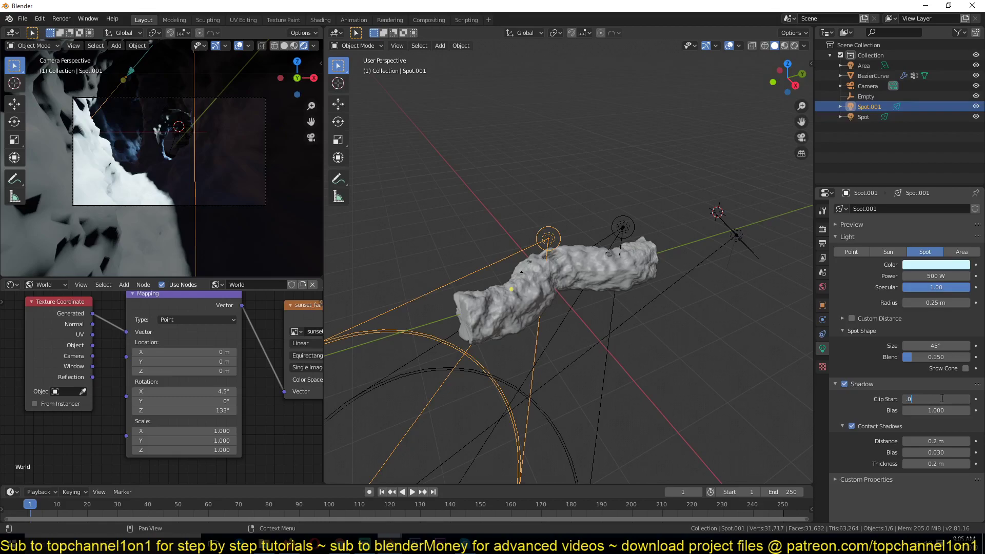
{"action": "type", "text": "1"}
{"action": "key", "text": "Return"}
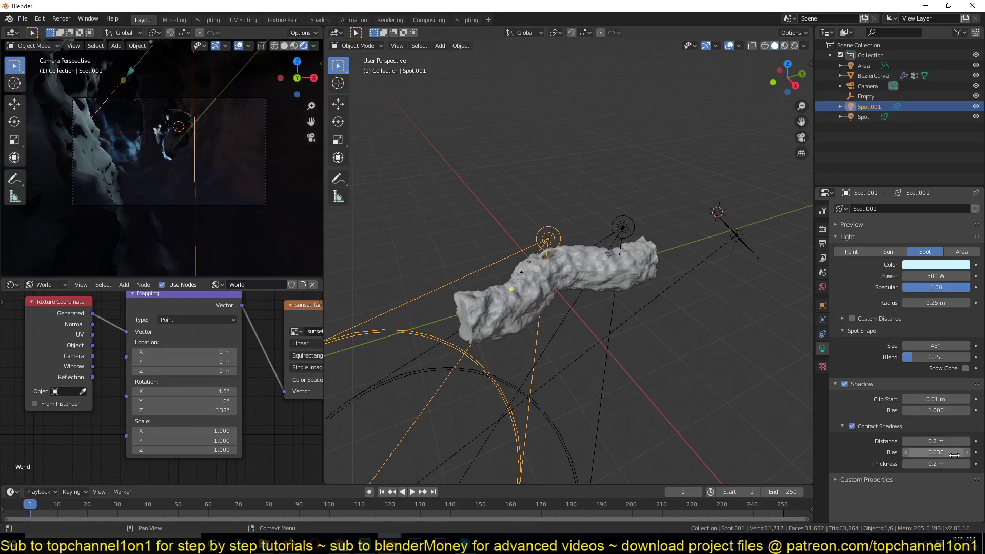
Set the duplicated spot's contact shadows to distance 0.5 m, bias 0.090 and thickness 0.29 m, and link its light data to the first spot
{"action": "left_click_drag", "start_coordinate": [934, 460], "coordinate": [949, 443]}
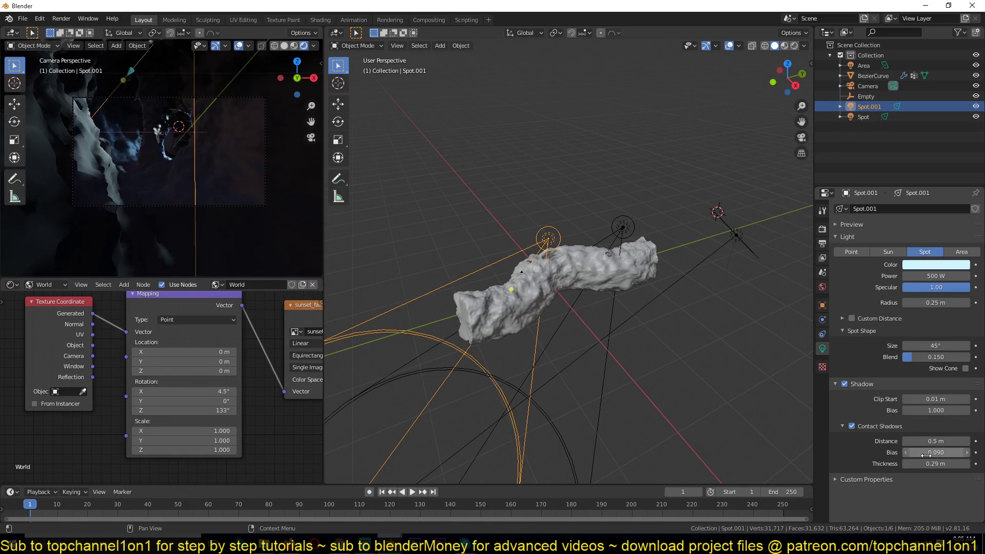
{"action": "left_click", "coordinate": [623, 224]}
{"action": "left_click", "coordinate": [537, 235], "text": "shift"}
{"action": "key", "text": "ctrl+l"}
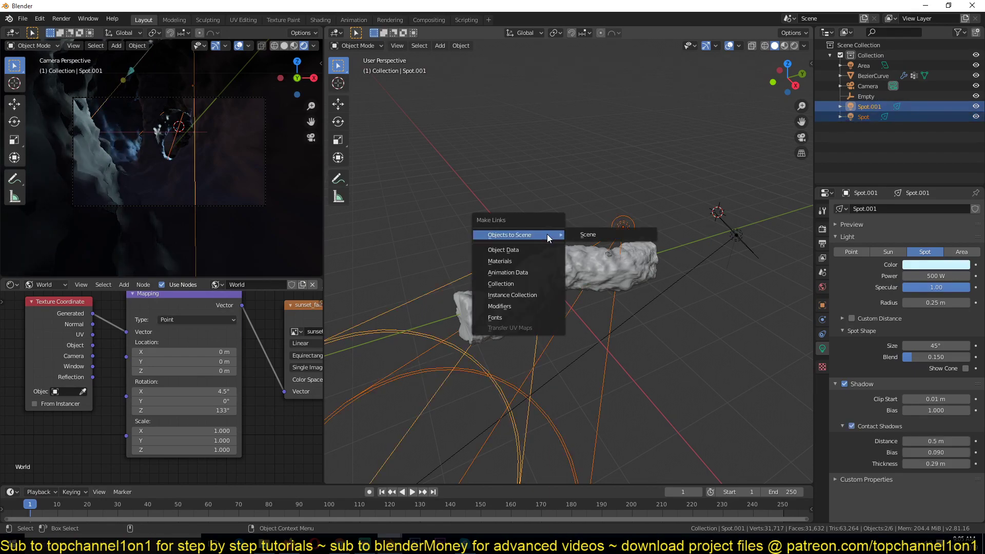
{"action": "left_click", "coordinate": [545, 252]}
{"action": "left_click", "coordinate": [571, 220]}
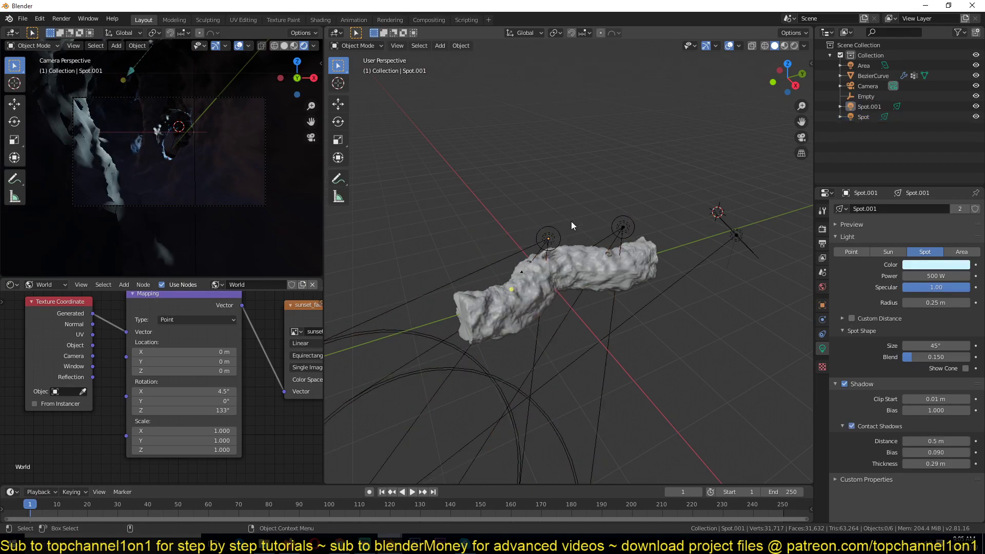
Select both spot lights with the area light active, copy the area light's blue color to the selected lights, and deselect everything
{"action": "scroll", "coordinate": [575, 255], "scroll_direction": "up", "scroll_amount": 5}
{"action": "left_click", "coordinate": [528, 198]}
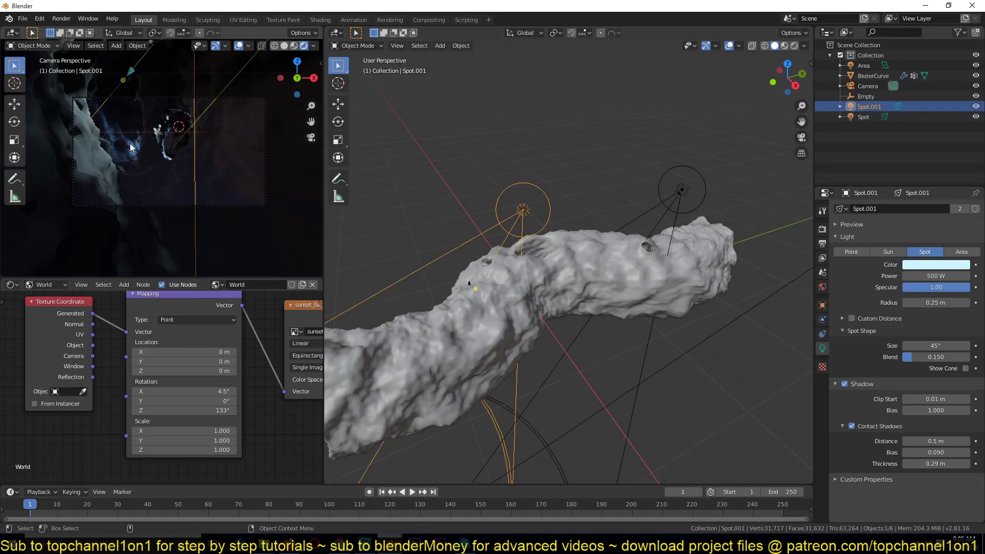
{"action": "middle_click_drag", "start_coordinate": [623, 192], "coordinate": [700, 195]}
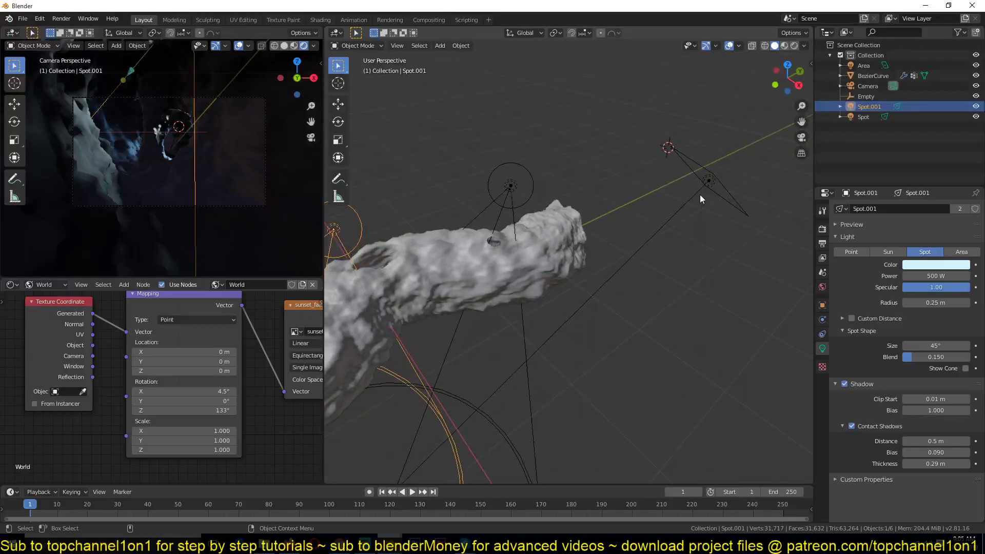
{"action": "left_click", "coordinate": [700, 194]}
{"action": "middle_click_drag", "start_coordinate": [576, 220], "coordinate": [628, 244]}
{"action": "left_click", "coordinate": [409, 235]}
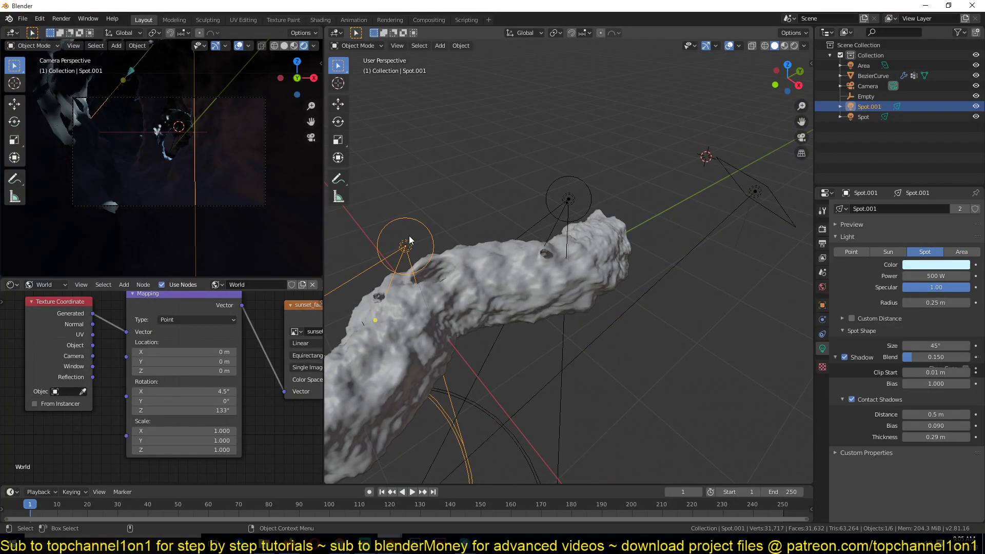
{"action": "left_click", "coordinate": [552, 203], "text": "shift"}
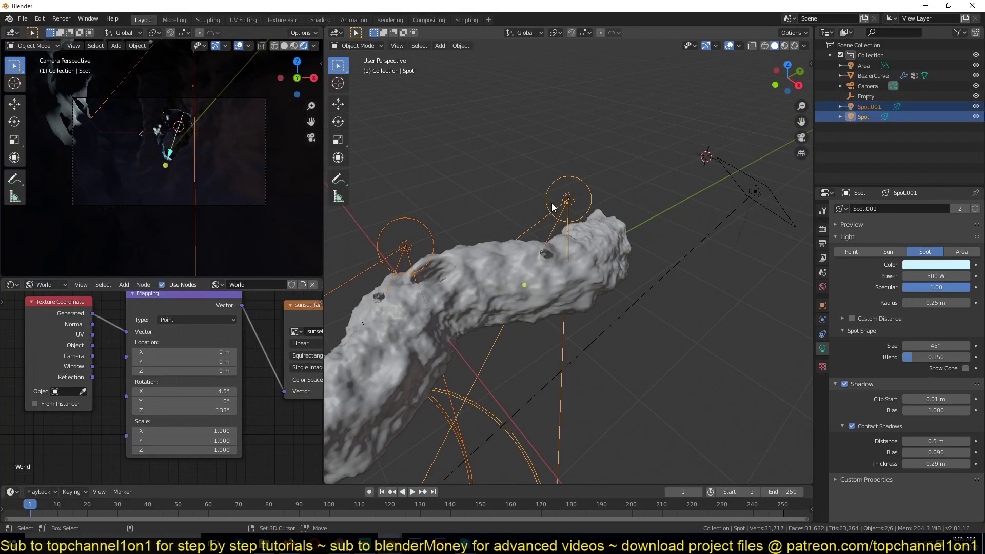
{"action": "left_click", "coordinate": [752, 194], "text": "shift"}
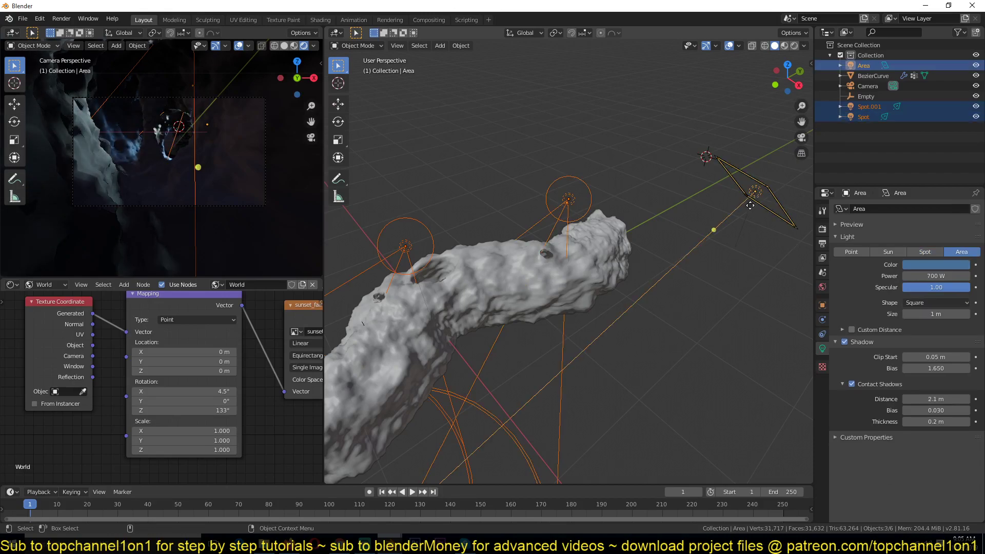
{"action": "right_click", "coordinate": [911, 264]}
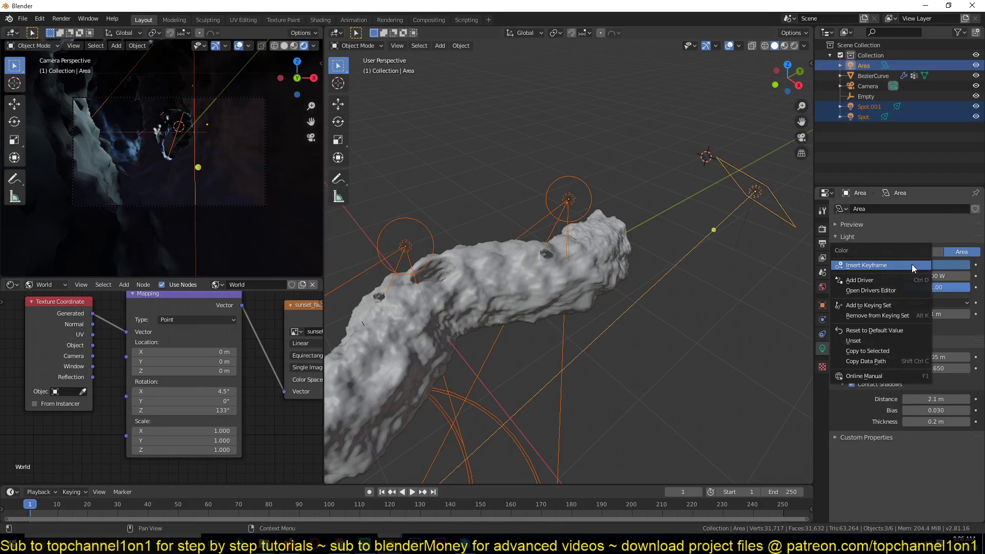
{"action": "left_click", "coordinate": [885, 351]}
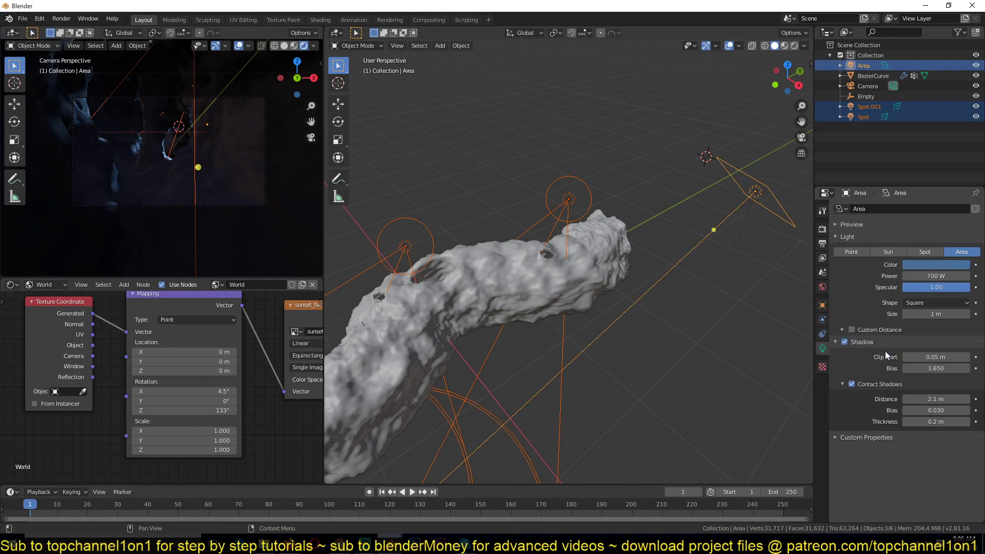
{"action": "left_click", "coordinate": [546, 160]}
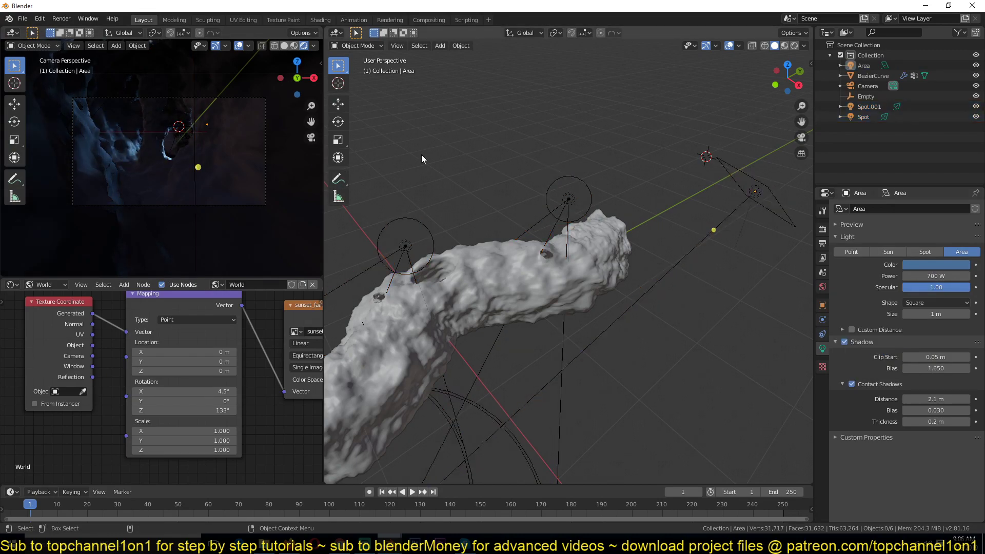
Enable Ambient Occlusion, Bloom and Screen Space Reflections in the scene's Eevee render settings
{"action": "mouse_move", "coordinate": [217, 132]}
{"action": "scroll", "coordinate": [218, 131], "scroll_direction": "up", "scroll_amount": 2}
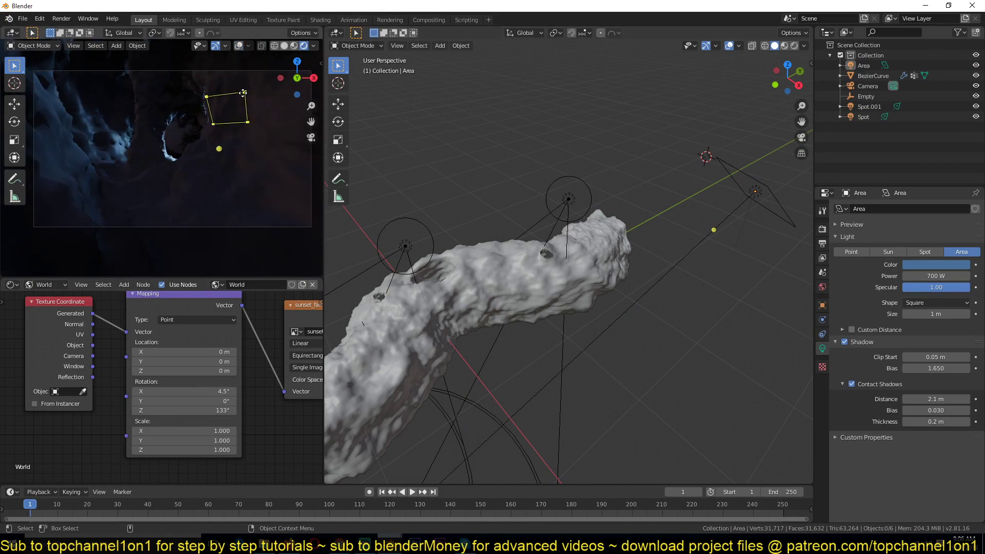
{"action": "left_click", "coordinate": [821, 229]}
{"action": "left_click", "coordinate": [844, 278]}
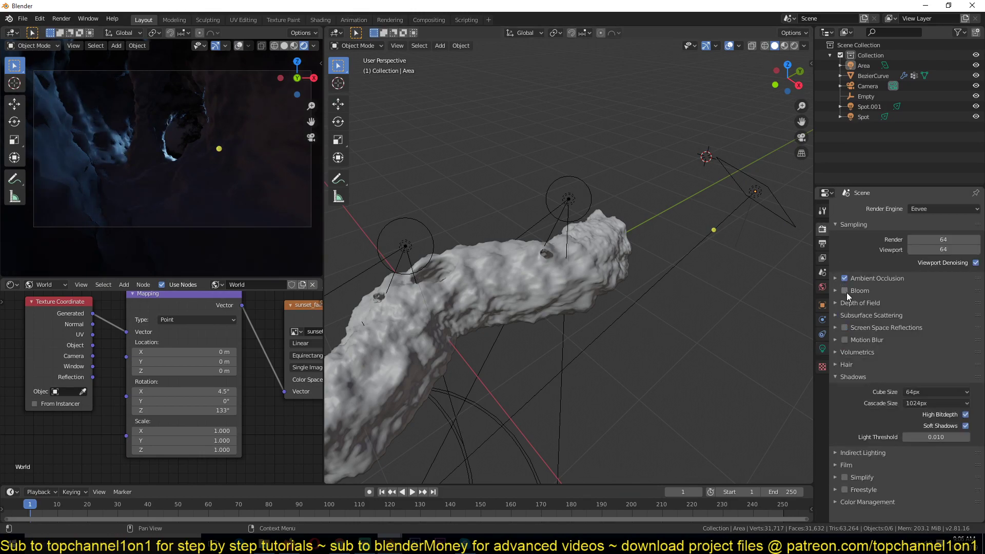
{"action": "left_click", "coordinate": [845, 292]}
{"action": "left_click", "coordinate": [845, 327]}
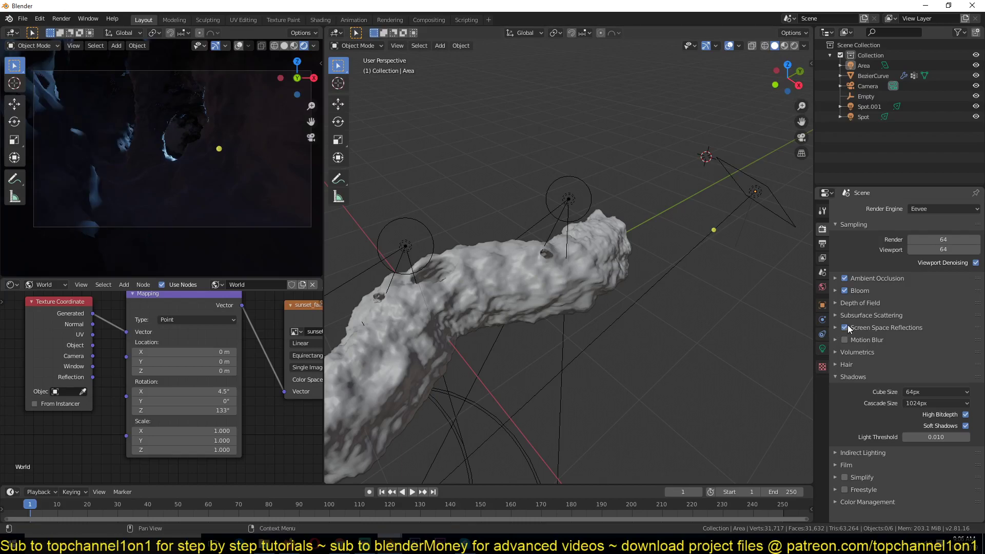